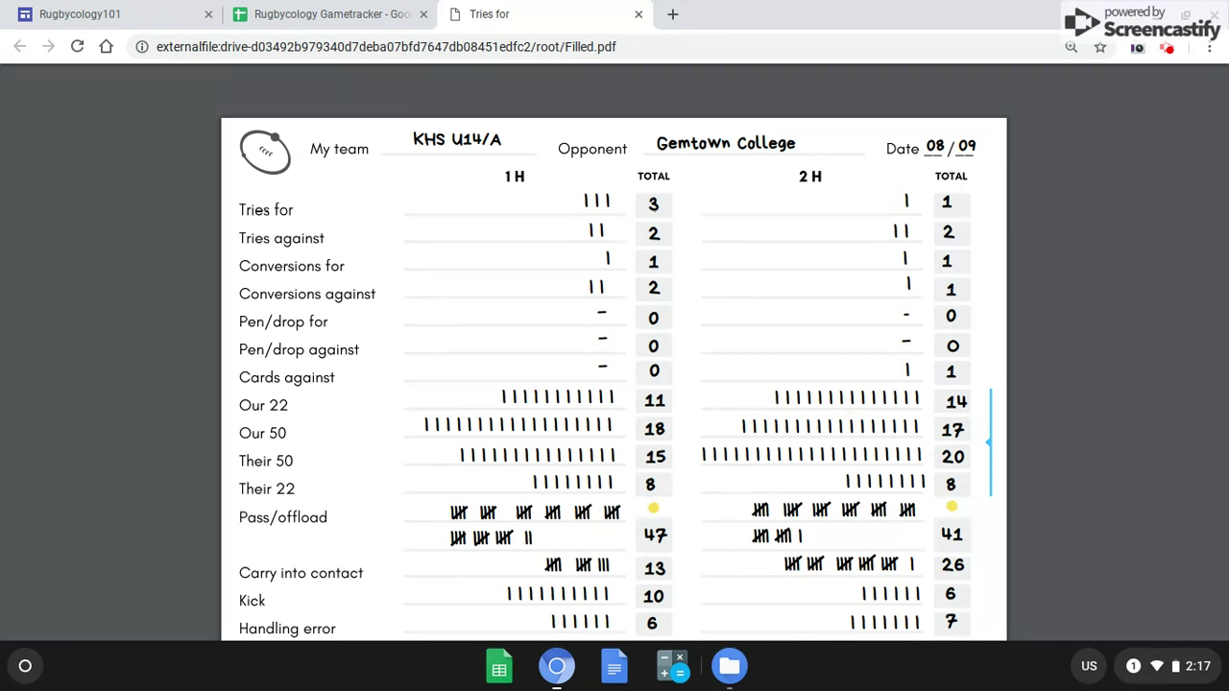
# Step: Look over the Filled.pdf tally, then switch to the Rugbycology Gametracker's Game Fill sheet
pyautogui.scroll(-3, 989, 485)
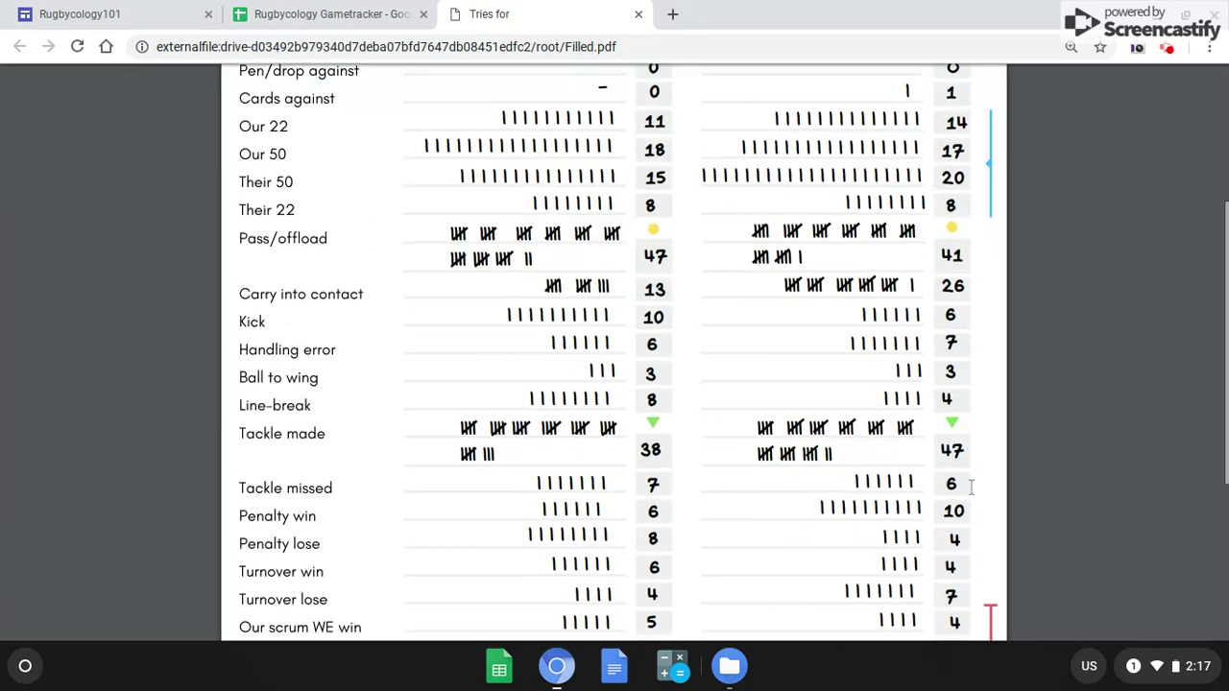
pyautogui.scroll(3, 989, 485)
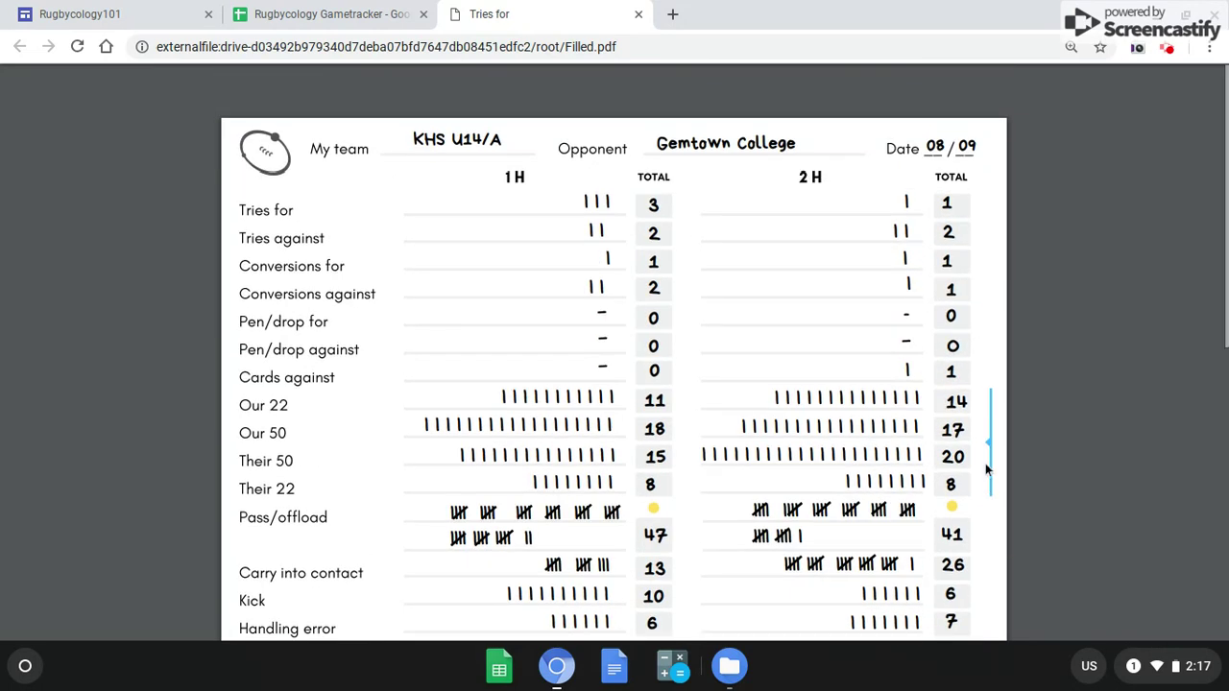
pyautogui.scroll(-1, 985, 463)
pyautogui.scroll(1, 981, 459)
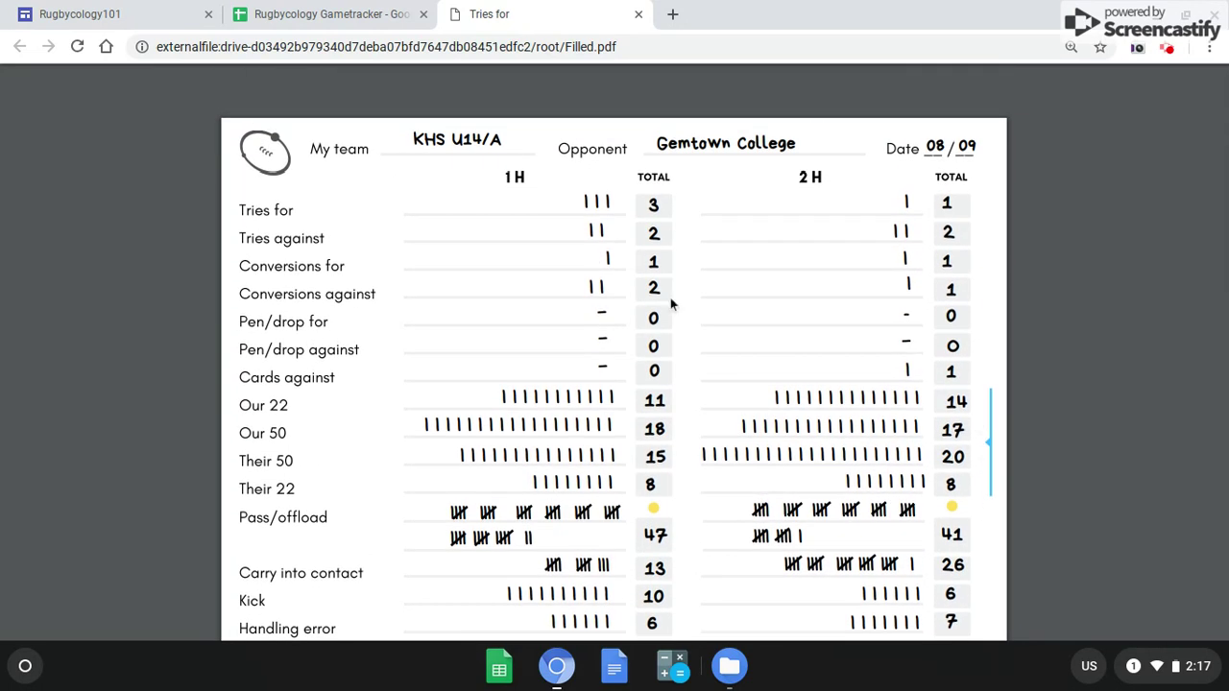
pyautogui.click(333, 14)
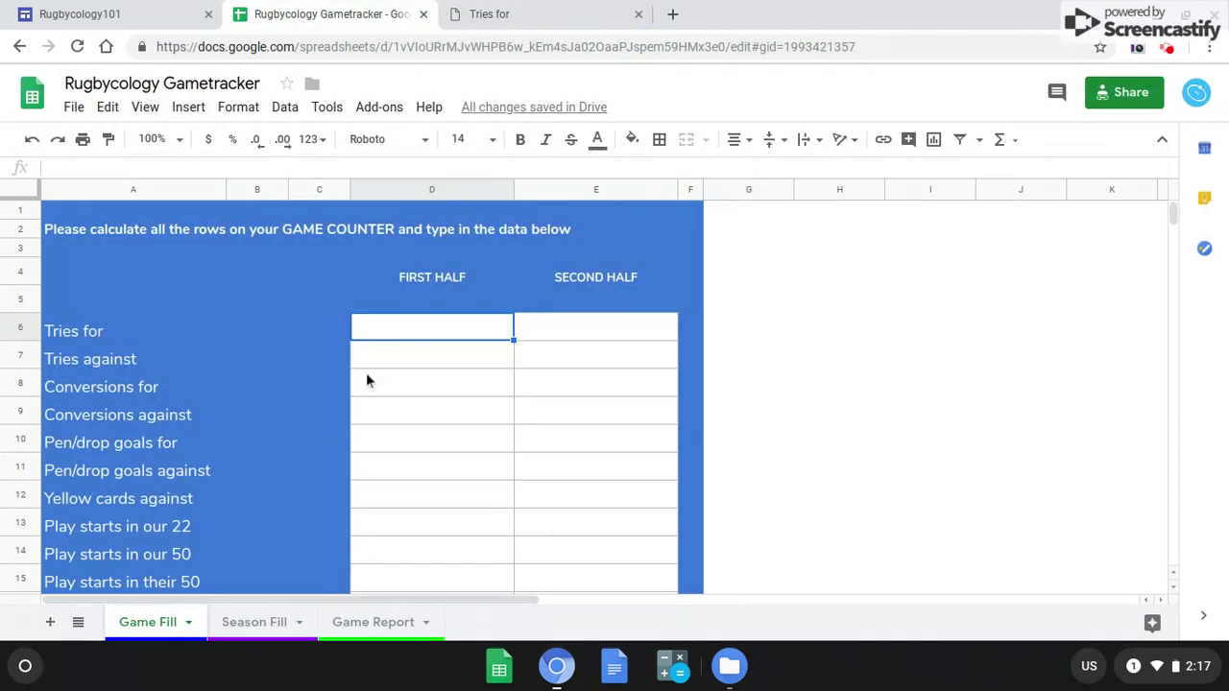
pyautogui.scroll(-3, 391, 338)
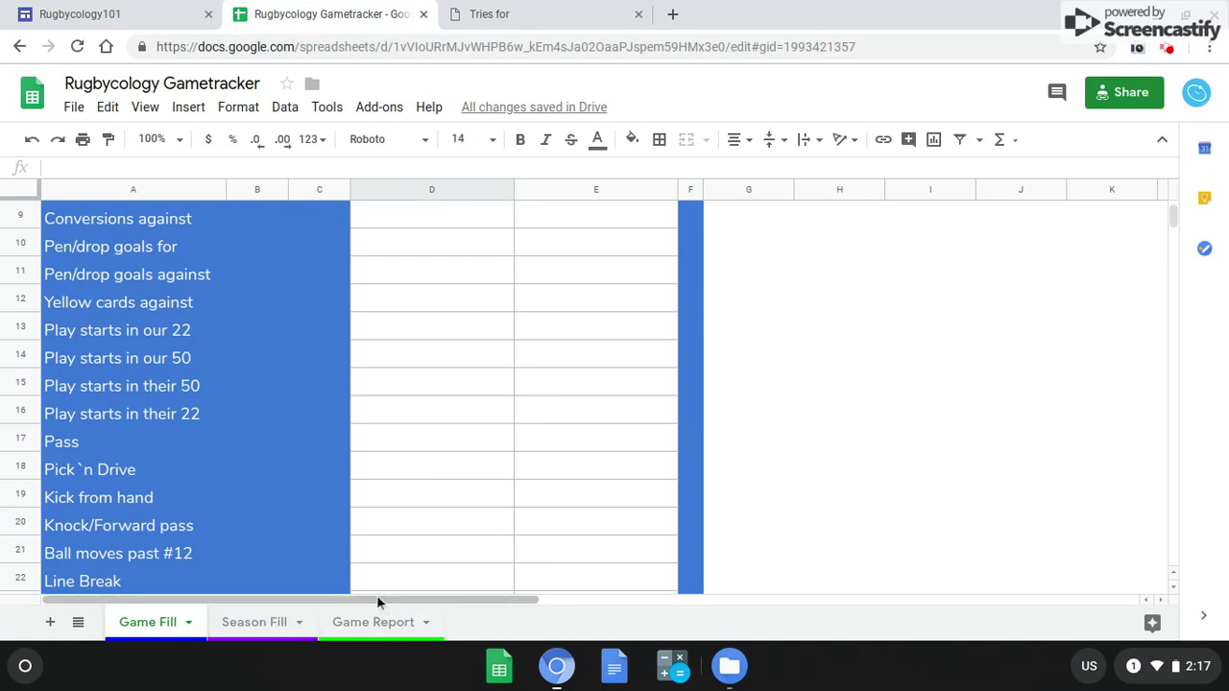
pyautogui.scroll(5, 417, 538)
pyautogui.scroll(-3, 419, 557)
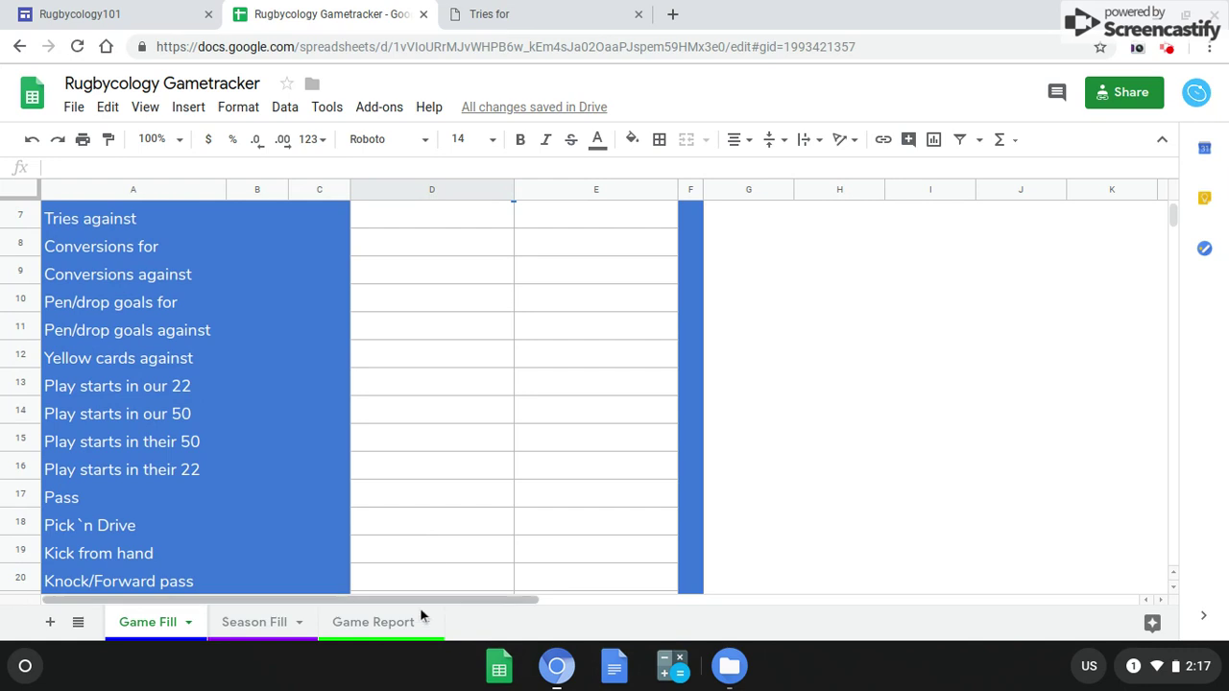
pyautogui.scroll(4, 464, 523)
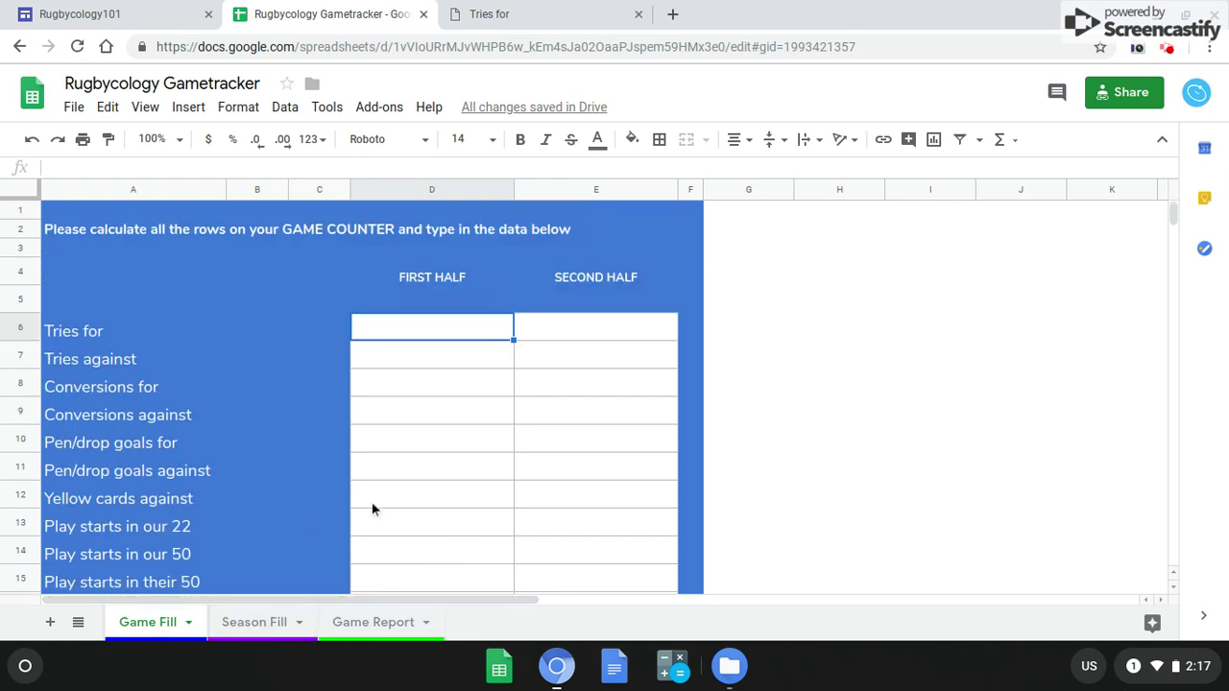
pyautogui.click(508, 30)
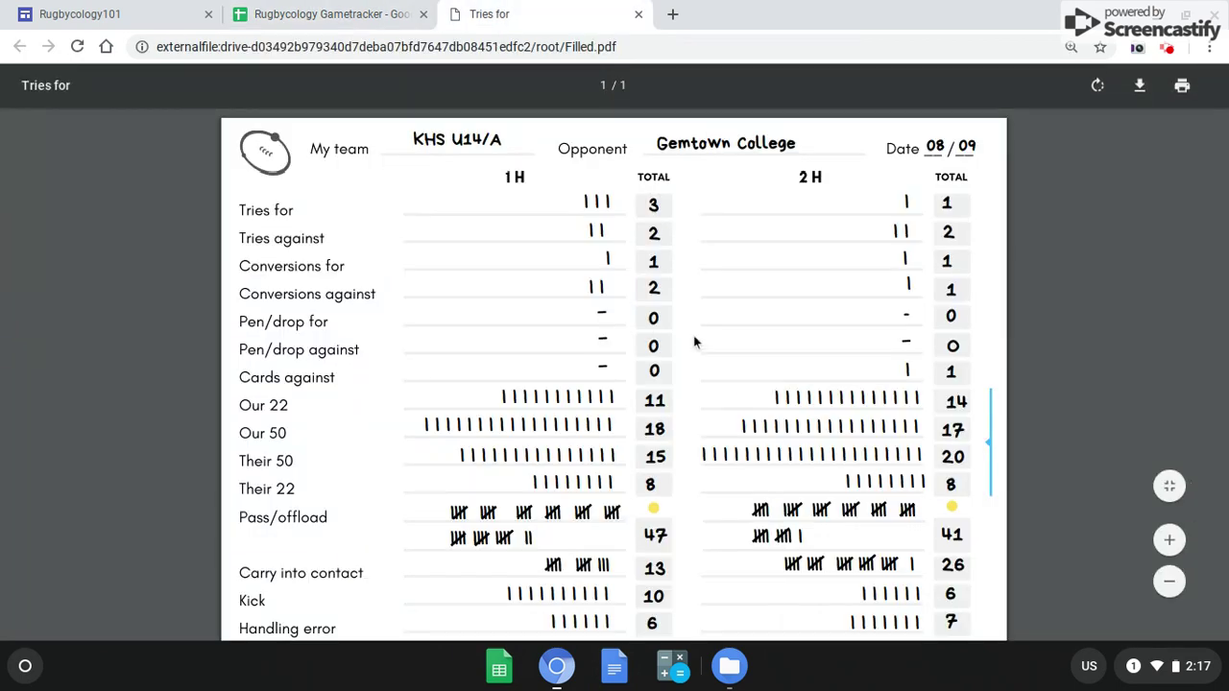
pyautogui.scroll(-5, 941, 317)
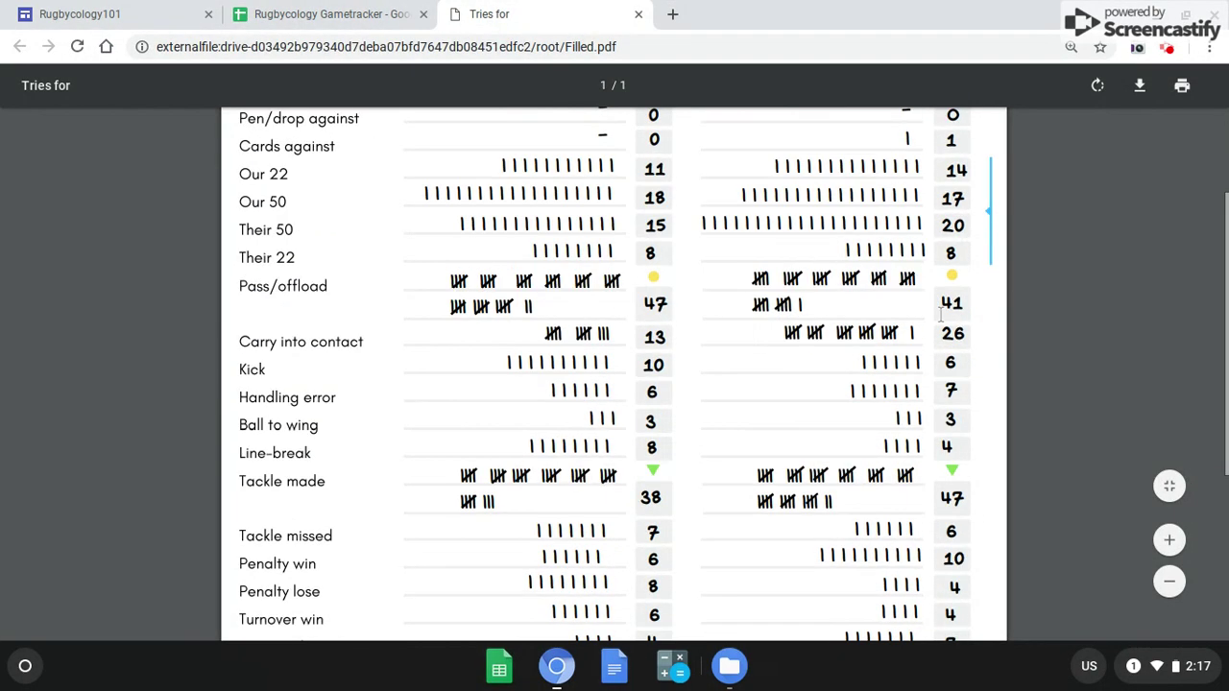
pyautogui.scroll(-3, 941, 316)
pyautogui.scroll(6, 942, 317)
pyautogui.click(307, 19)
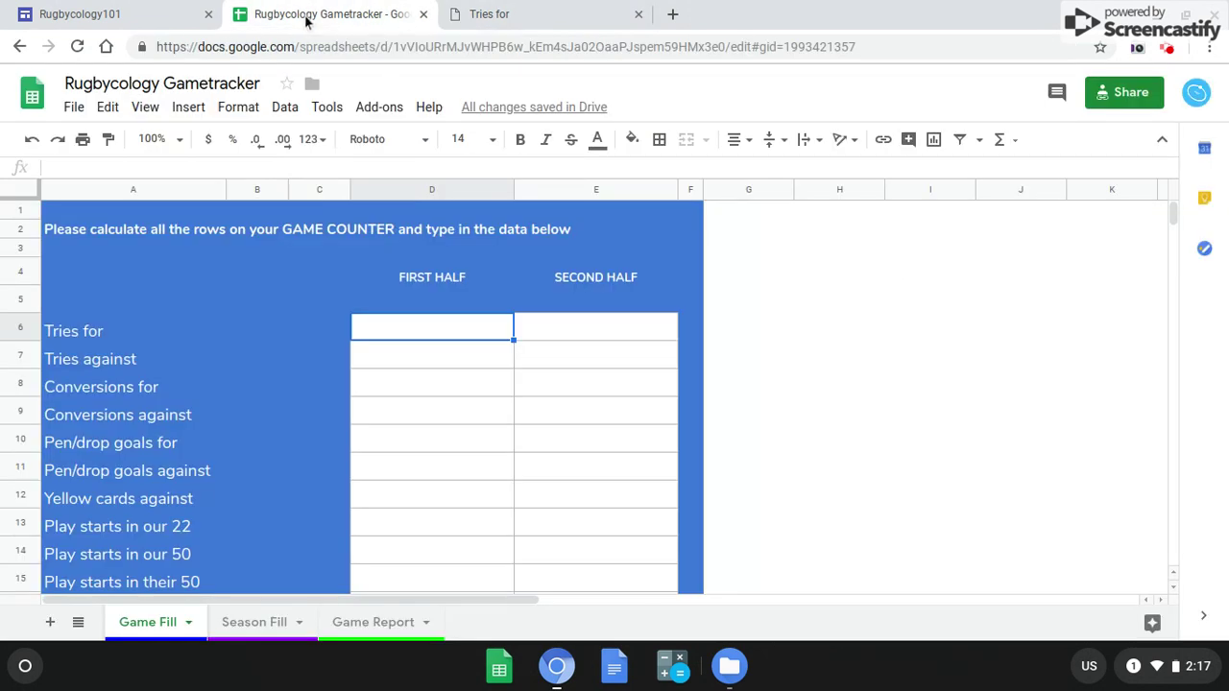
pyautogui.click(485, 15)
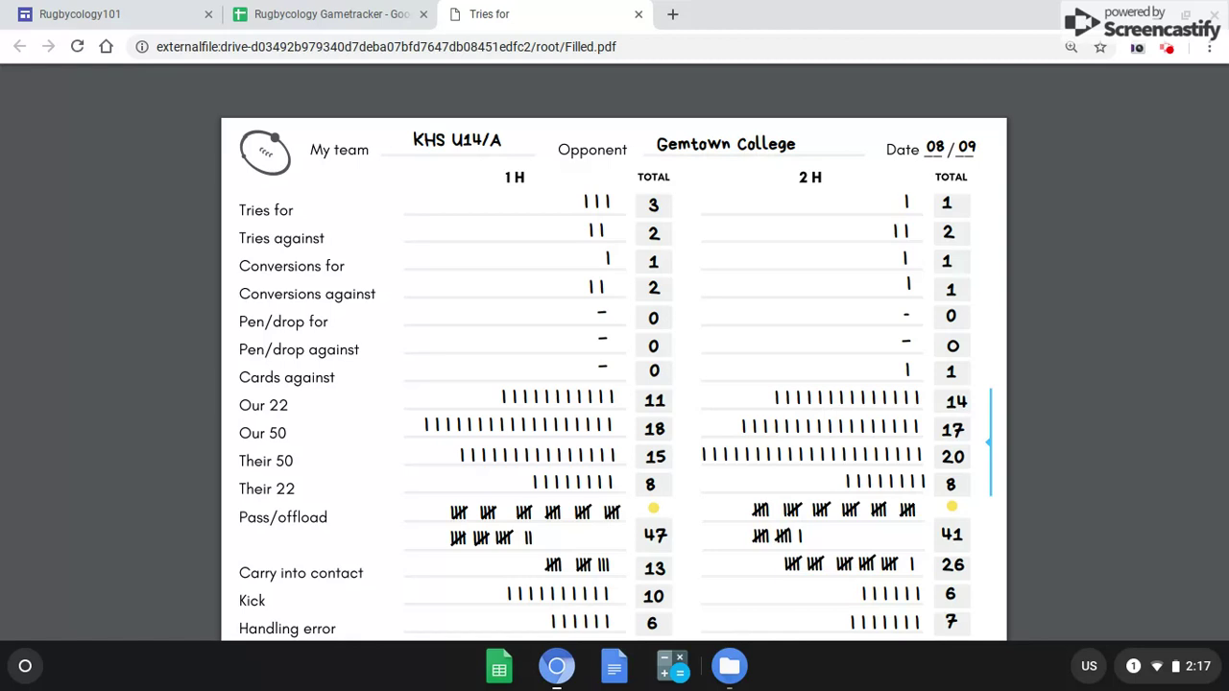
pyautogui.click(327, 13)
pyautogui.click(509, 15)
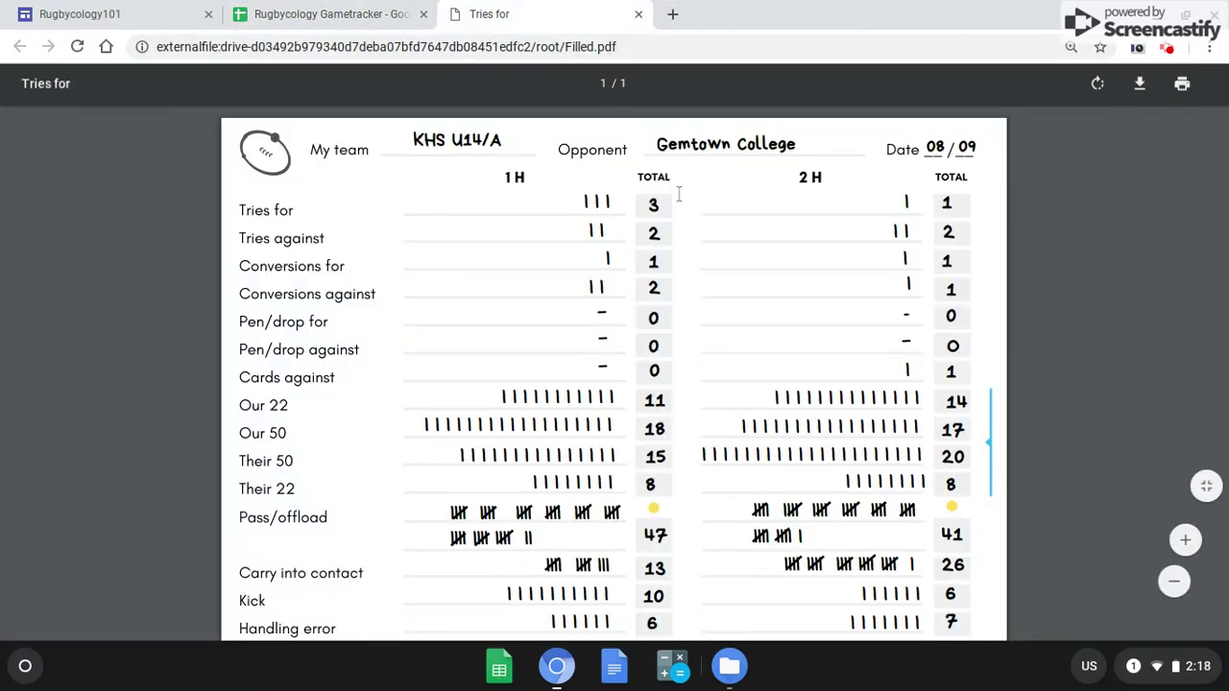
pyautogui.click(380, 21)
# Step: Enter first-half Tries for 3, Tries against 2 and Conversions for 1 in D6:D8
pyautogui.moveTo(444, 333); pyautogui.dragTo(444, 384)
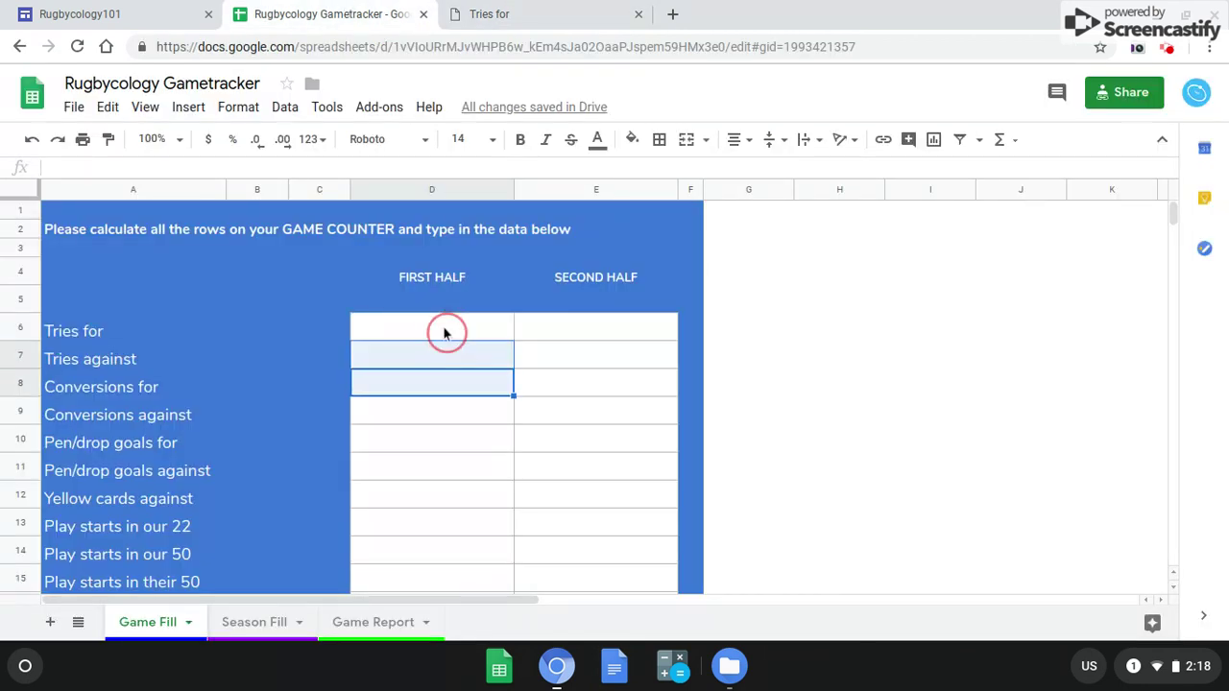
pyautogui.click(445, 334)
pyautogui.write('3')
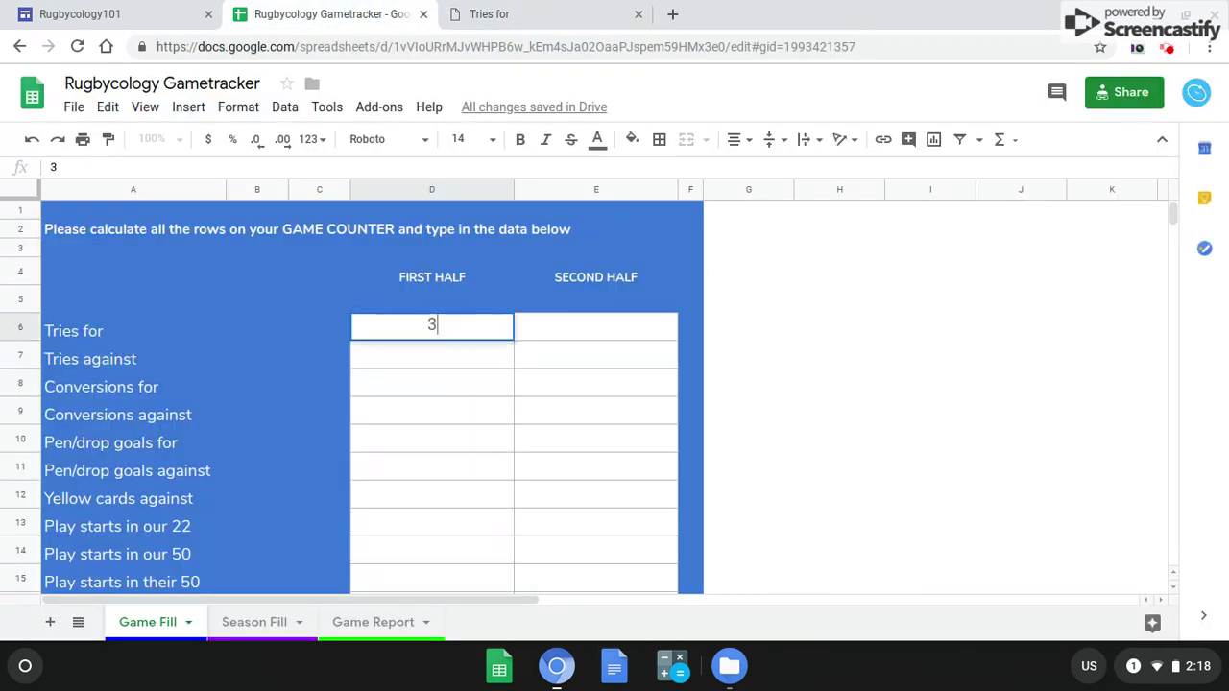
pyautogui.press('Return')
pyautogui.scroll(-5, 464, 333)
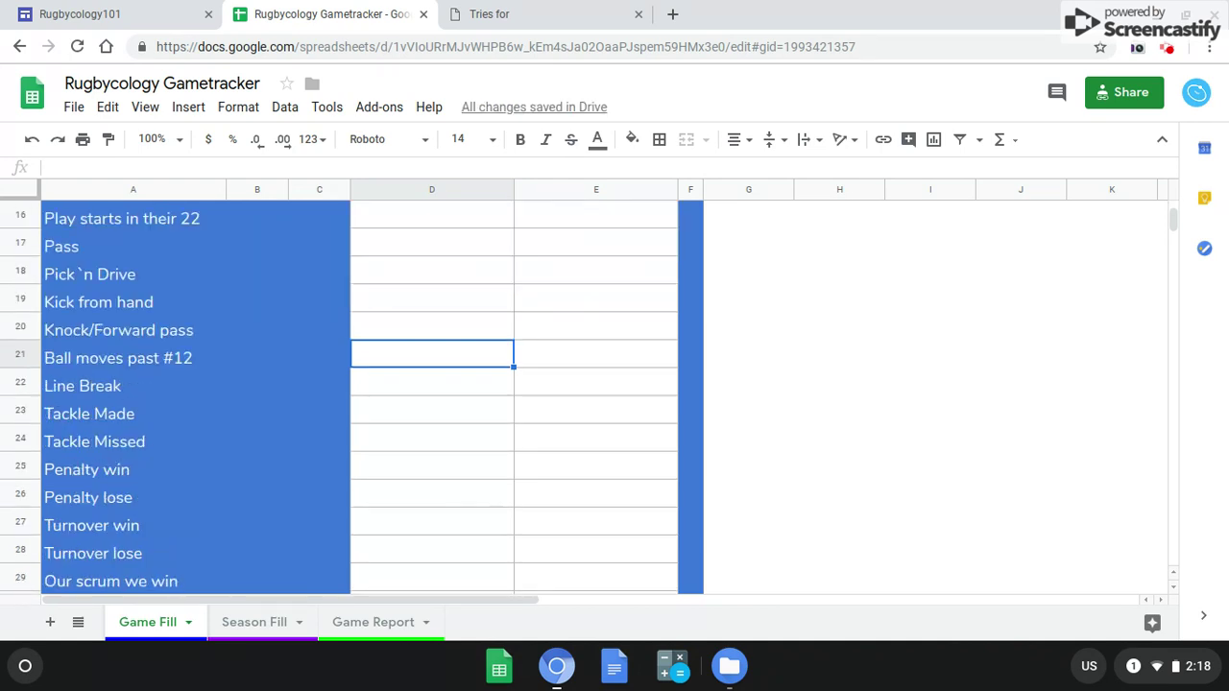
pyautogui.click(453, 355)
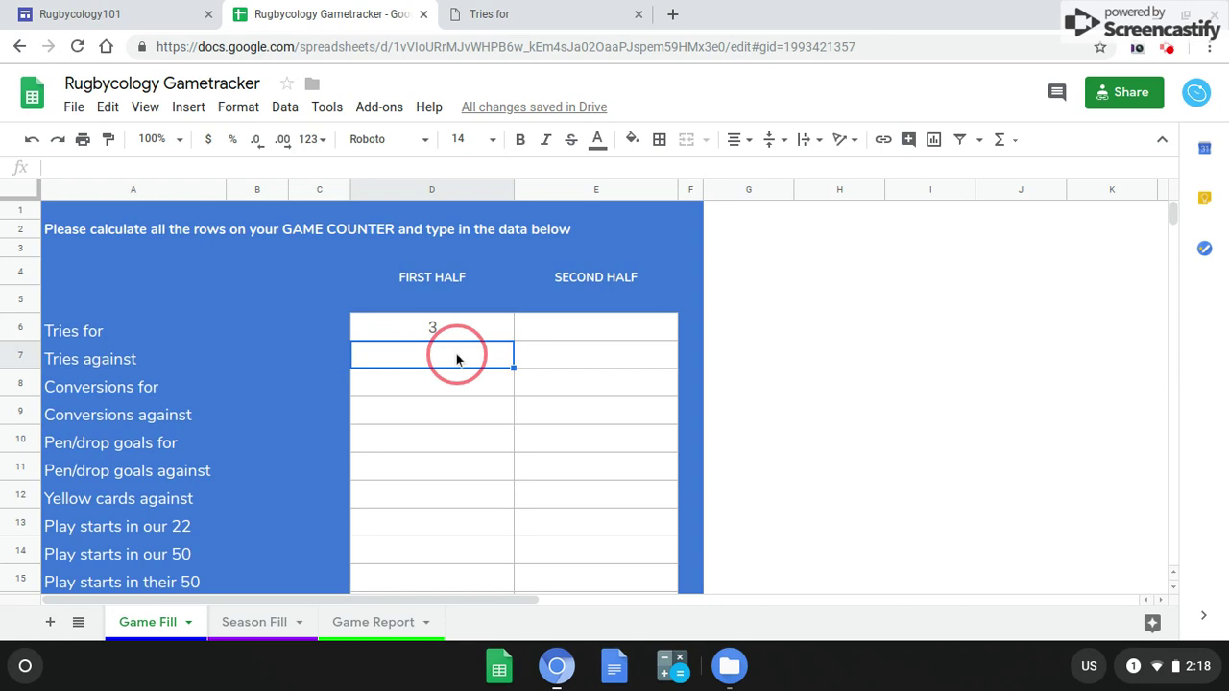
pyautogui.write('2')
pyautogui.click(441, 386)
pyautogui.write('1')
# Step: Enter Conversions against 2, then 0 for both pen/drop goals and Yellow cards against
pyautogui.click(447, 407)
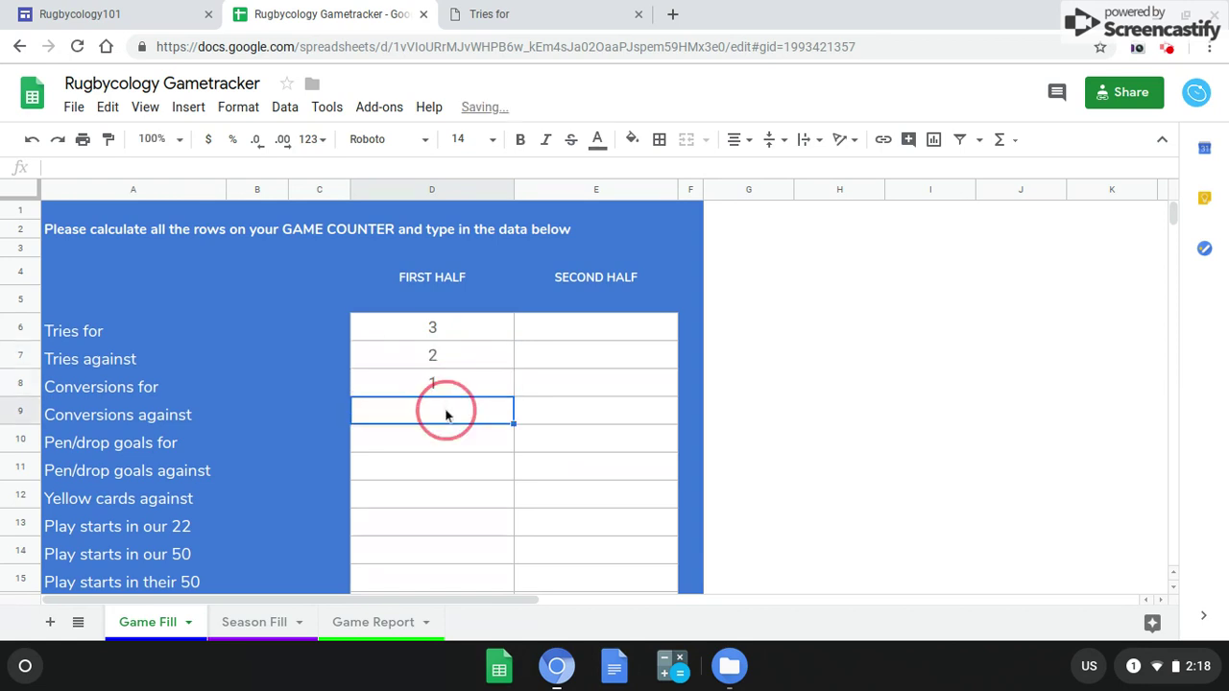
pyautogui.write('2')
pyautogui.click(447, 443)
pyautogui.write('0')
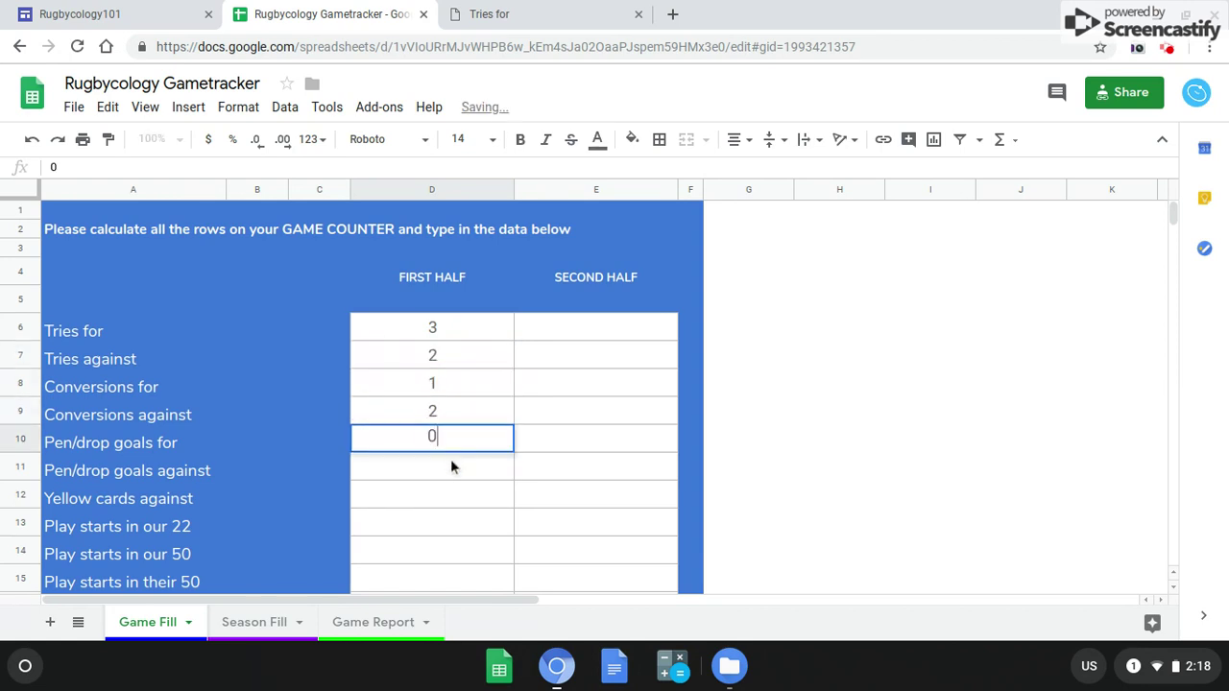
pyautogui.click(450, 461)
pyautogui.write('0')
pyautogui.click(446, 494)
pyautogui.write('0')
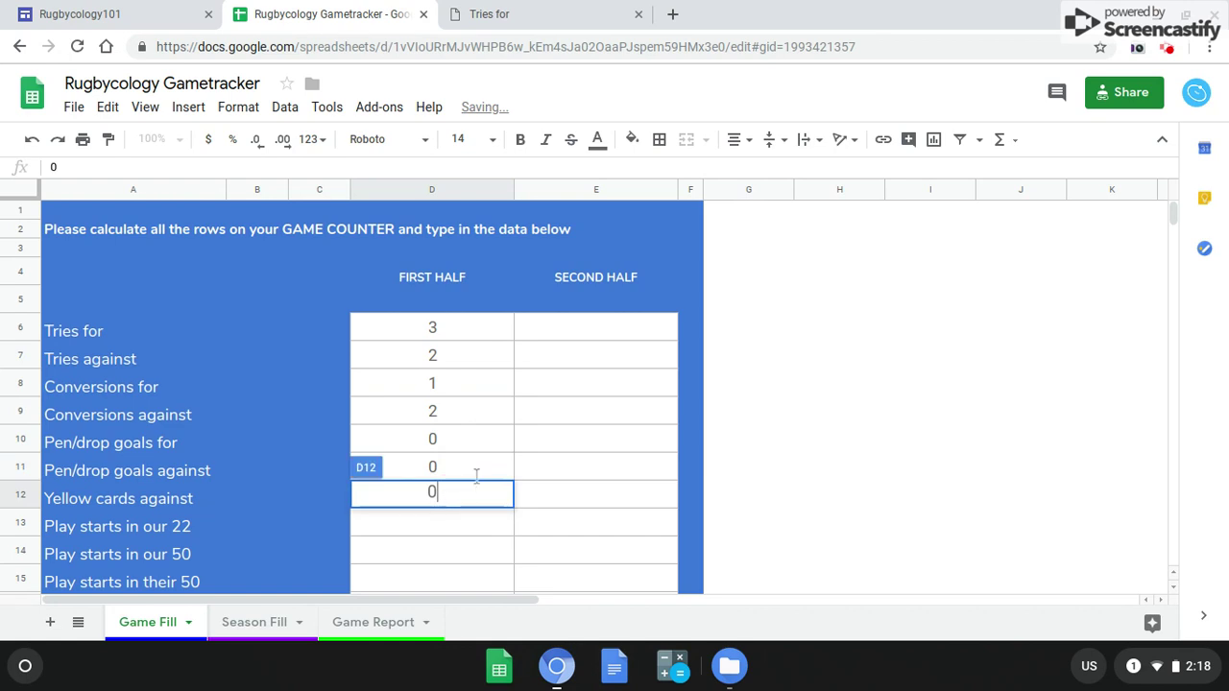
pyautogui.scroll(-3, 480, 471)
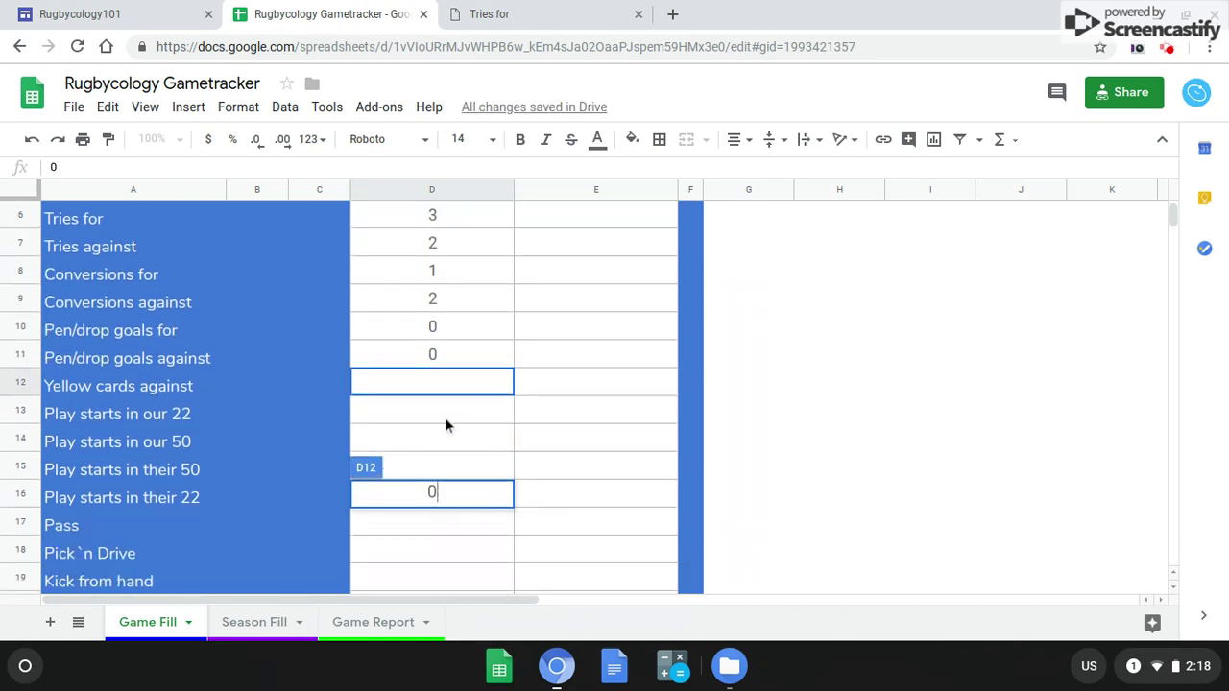
pyautogui.click(480, 418)
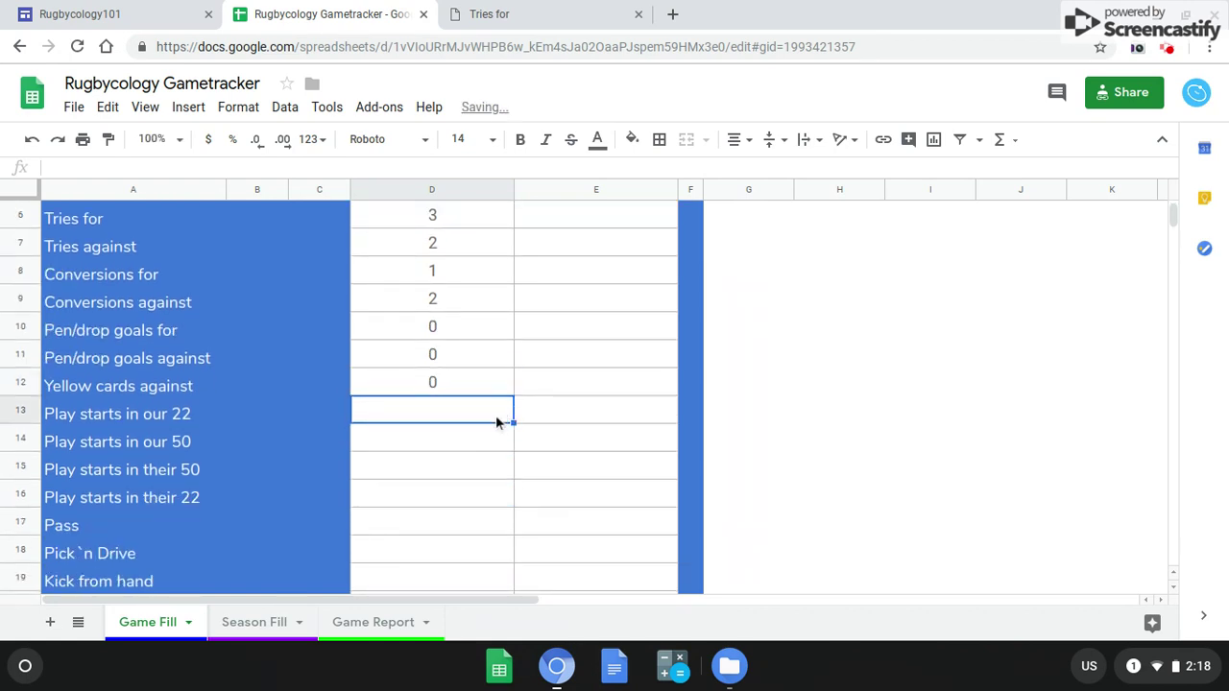
# Step: Read the tally PDF and enter 11 into D13 of the Game Fill sheet
pyautogui.click(491, 17)
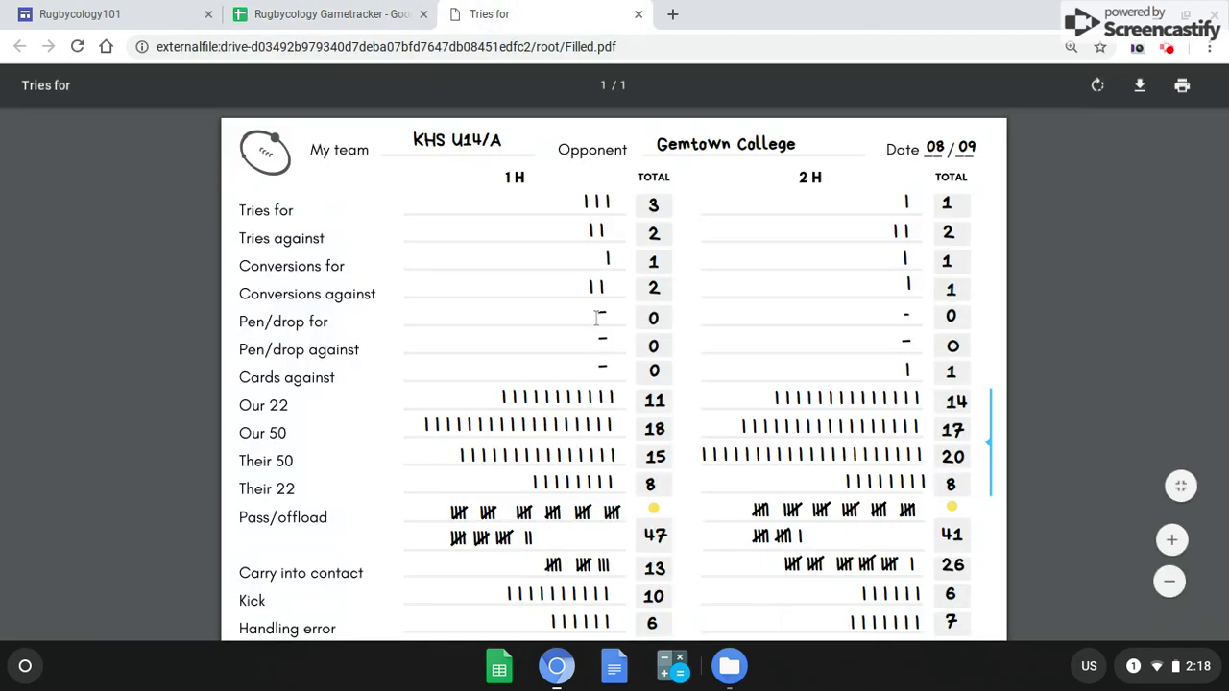
pyautogui.scroll(-1, 596, 317)
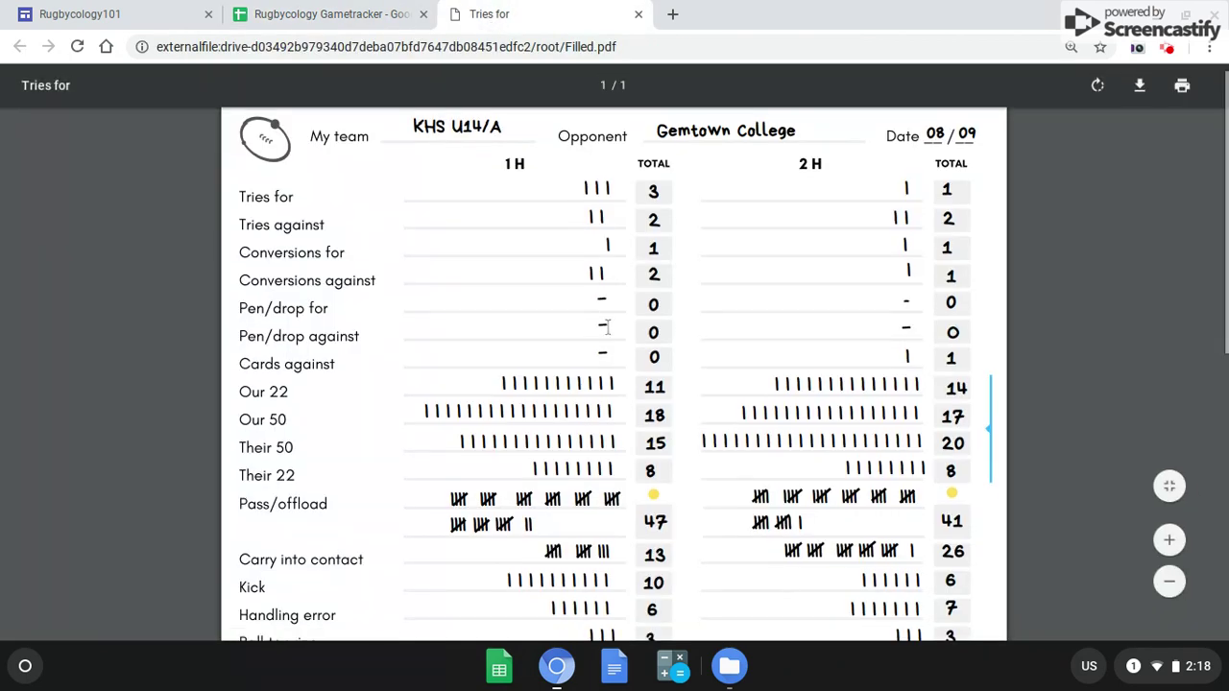
pyautogui.click(343, 11)
pyautogui.write('11')
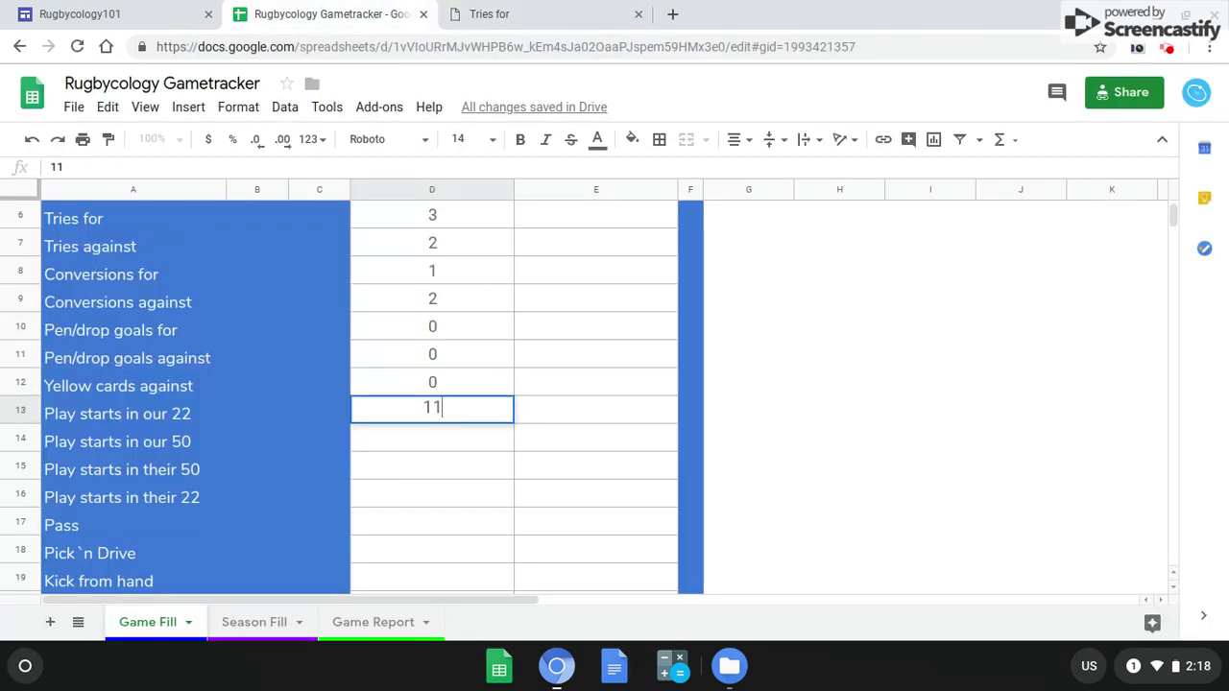
pyautogui.press('pagedown')
# Step: Enter first-half play-start counts 18, 15 and 8 in D14:D16, then return to the tally PDF
pyautogui.scroll(4, 407, 244)
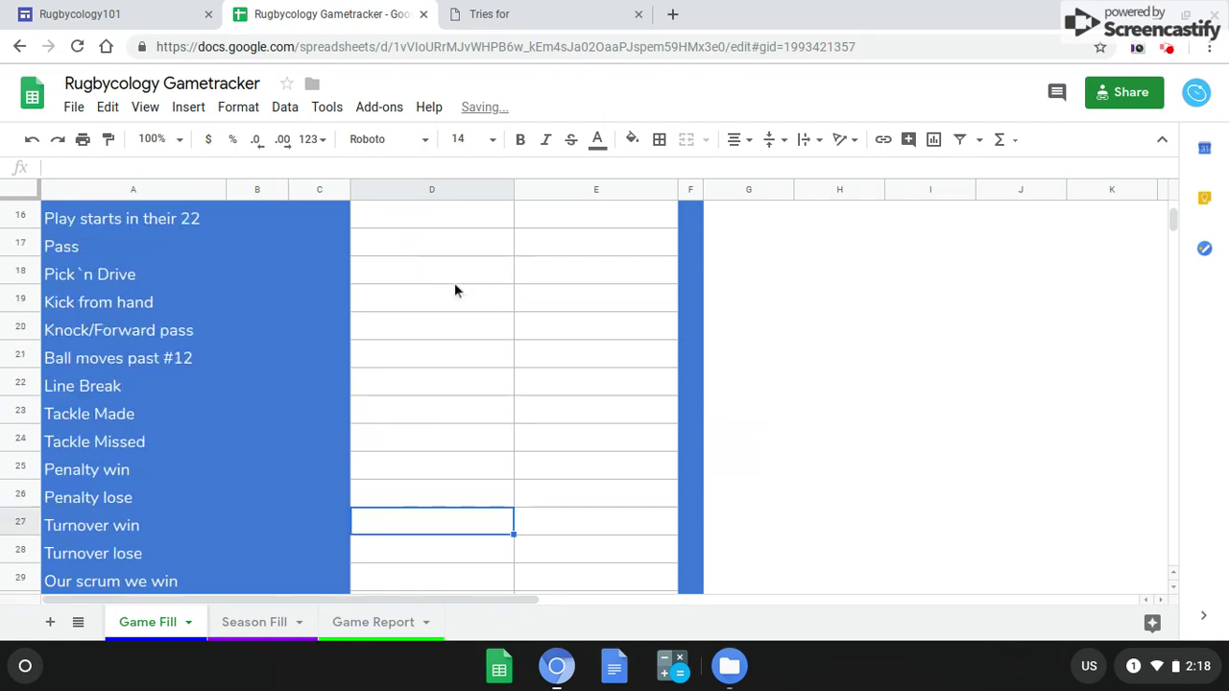
pyautogui.click(448, 327)
pyautogui.write('18')
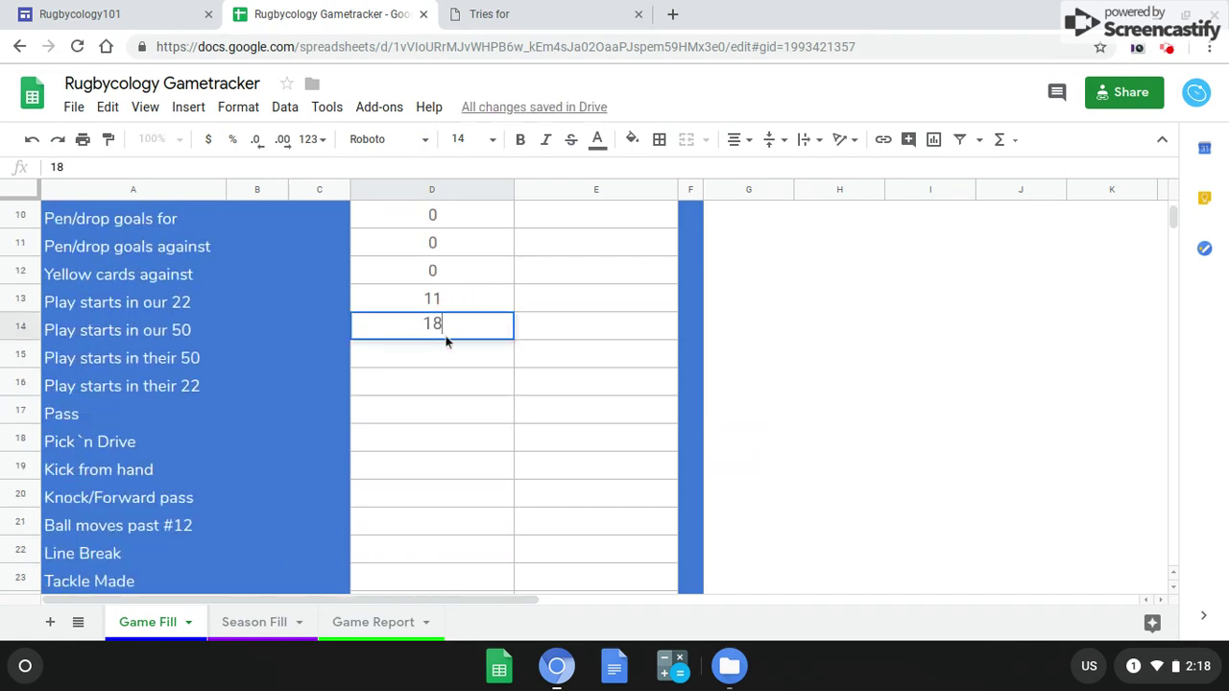
pyautogui.click(442, 354)
pyautogui.write('15')
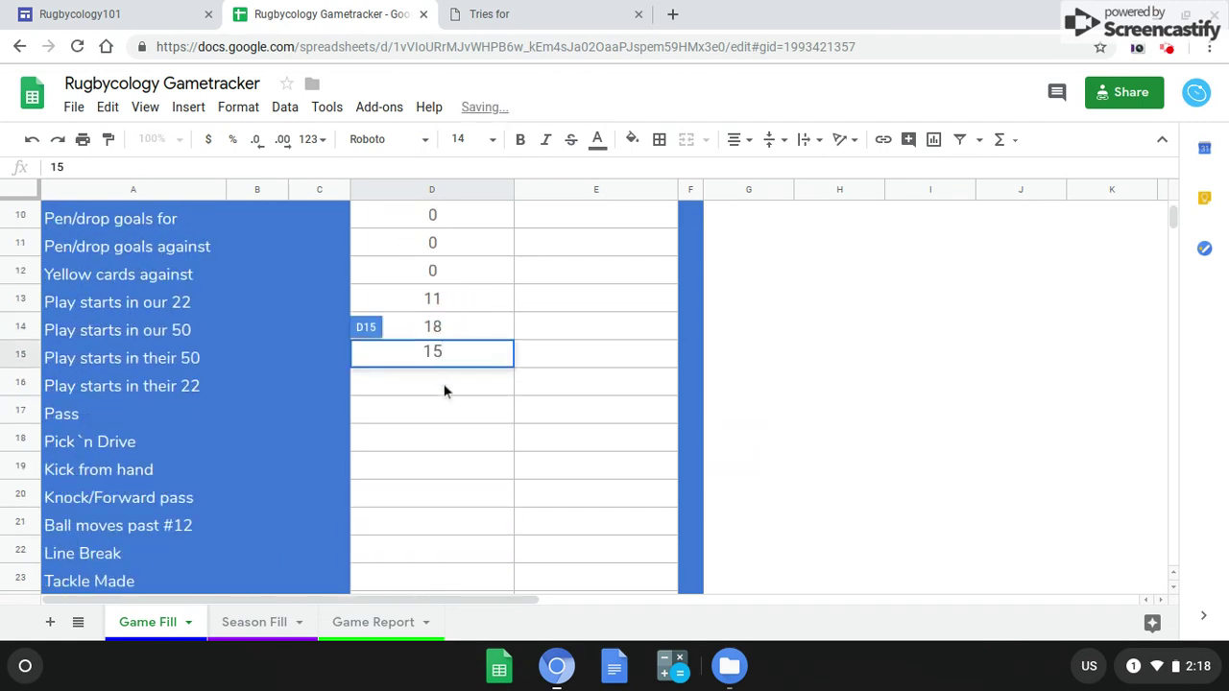
pyautogui.click(444, 390)
pyautogui.write('8')
pyautogui.click(467, 409)
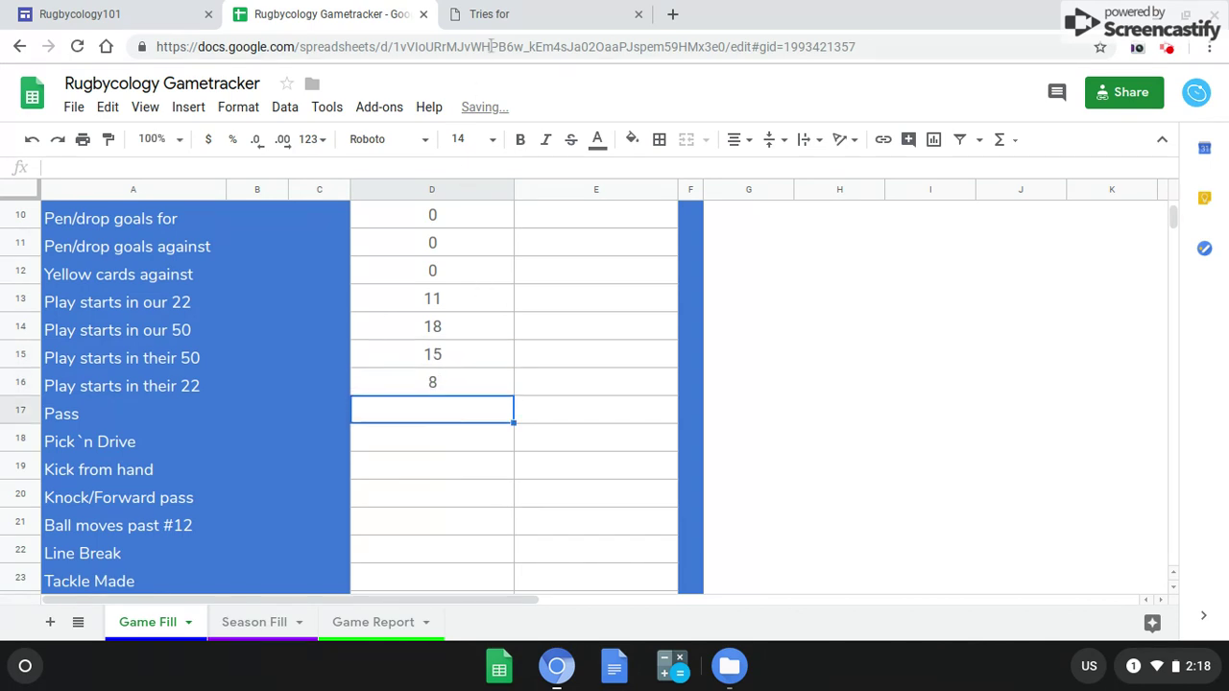
pyautogui.click(487, 17)
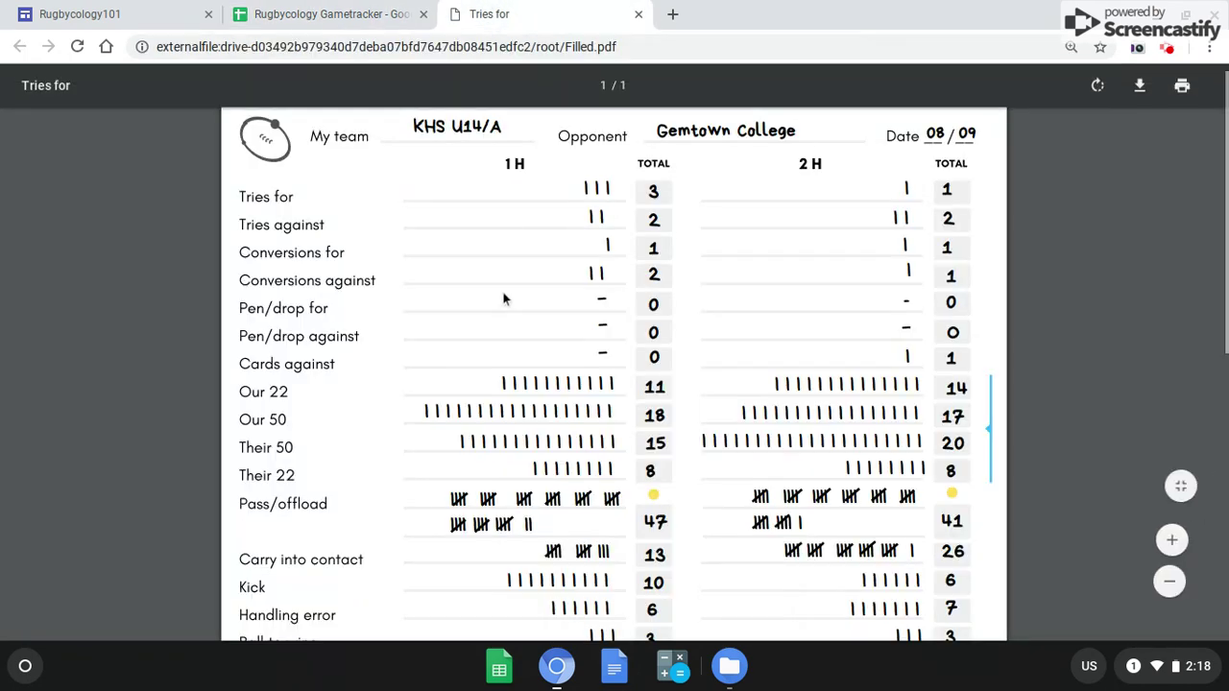
pyautogui.scroll(-5, 503, 300)
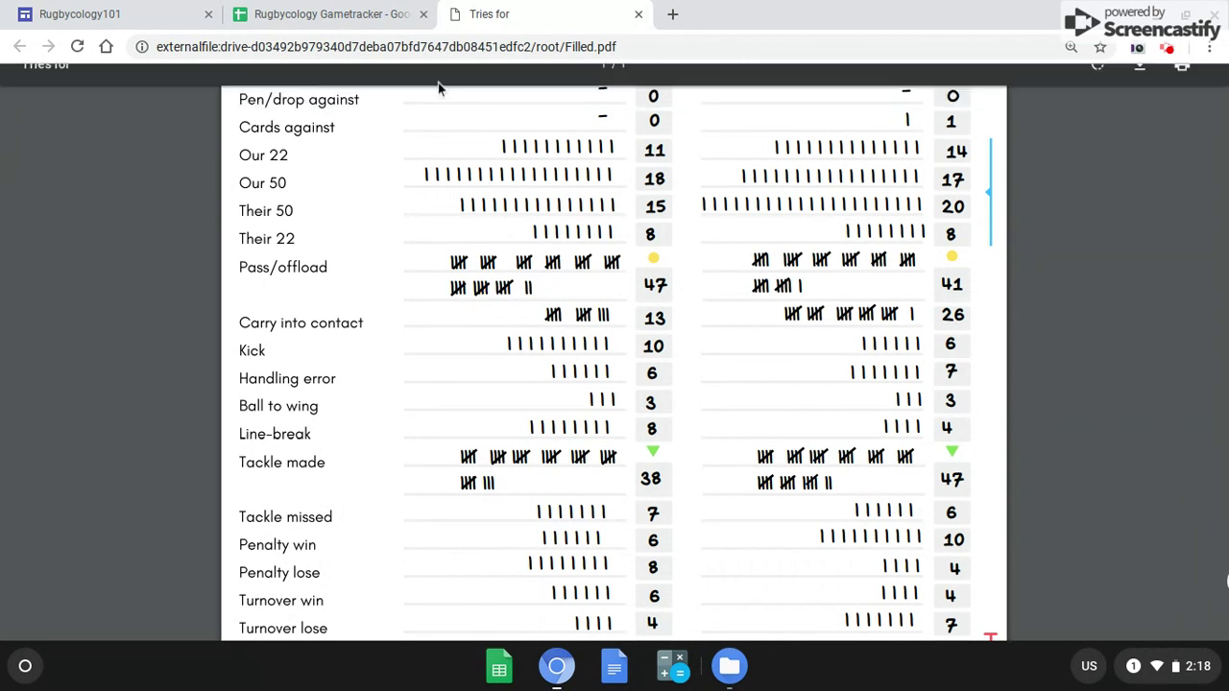
# Step: Enter first-half Pass 47, Pick 'n Drive 13, Kick from hand 10 and Knock/Forward pass 6
pyautogui.click(311, 15)
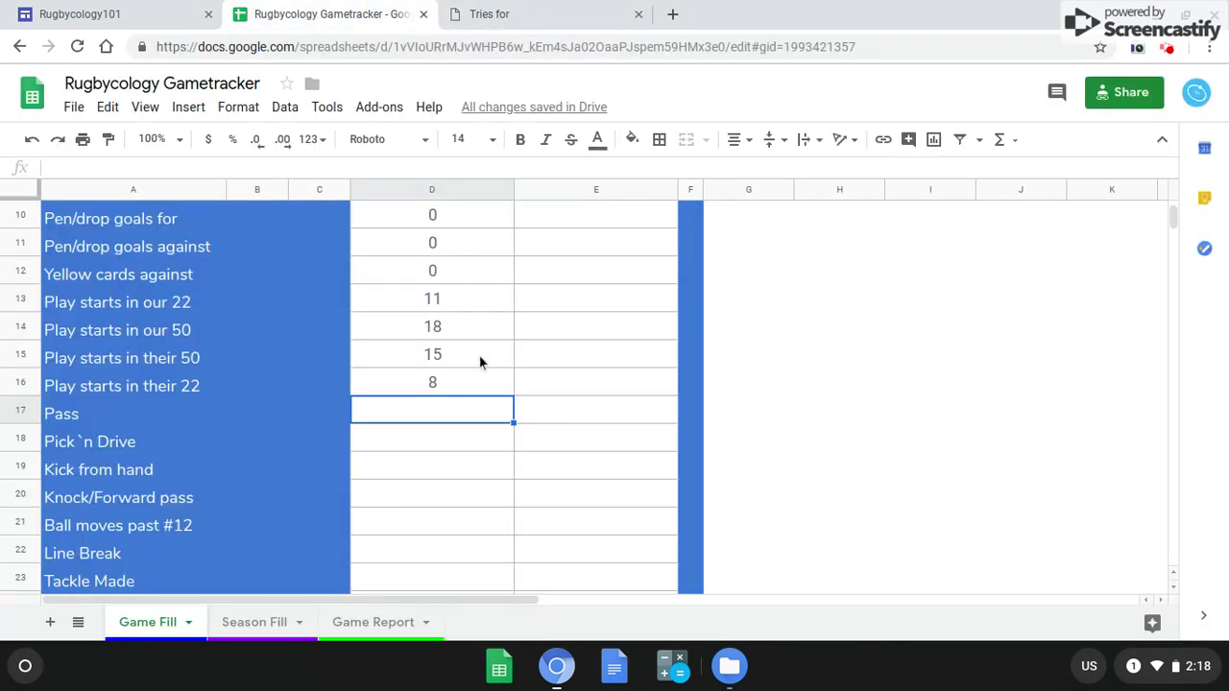
pyautogui.write('47')
pyautogui.press('Return')
pyautogui.write('13')
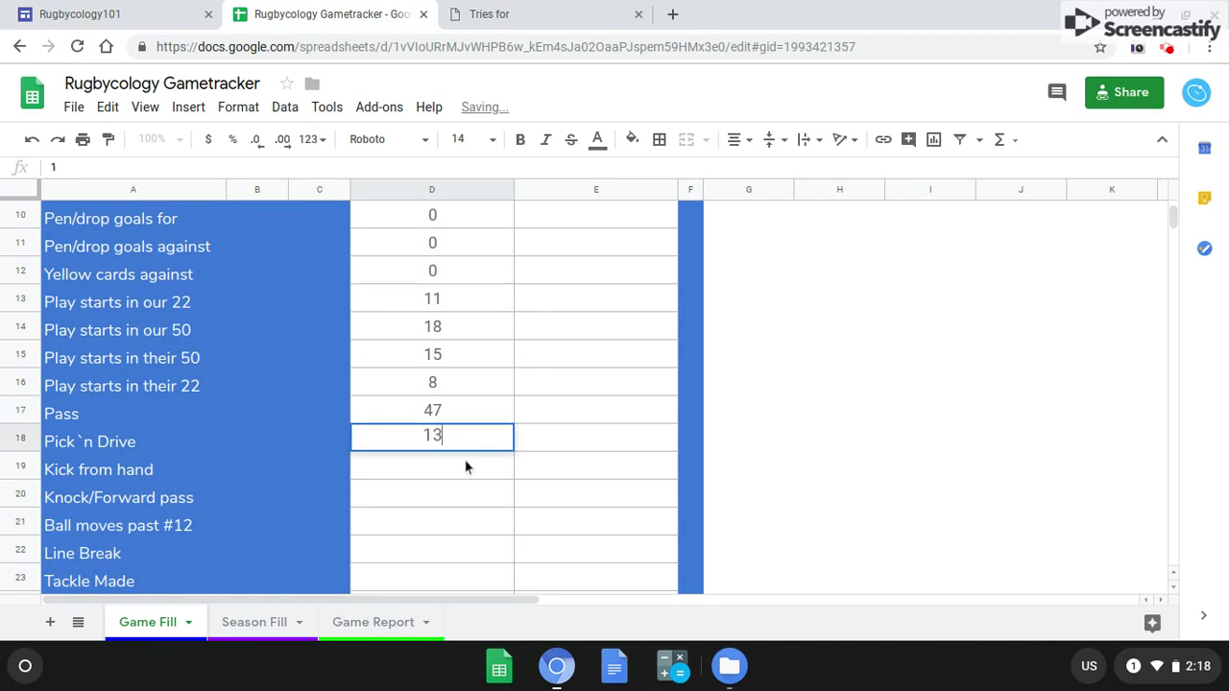
pyautogui.press('Return')
pyautogui.write('10')
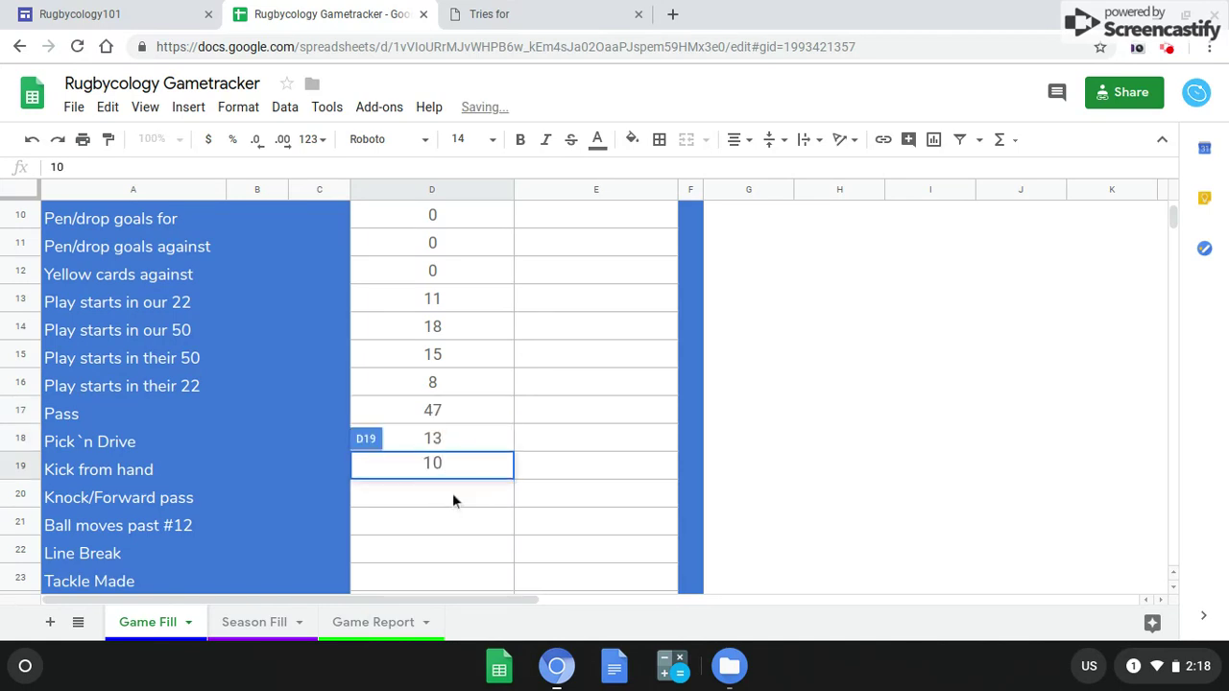
pyautogui.press('Return')
pyautogui.write('6')
pyautogui.press('Return')
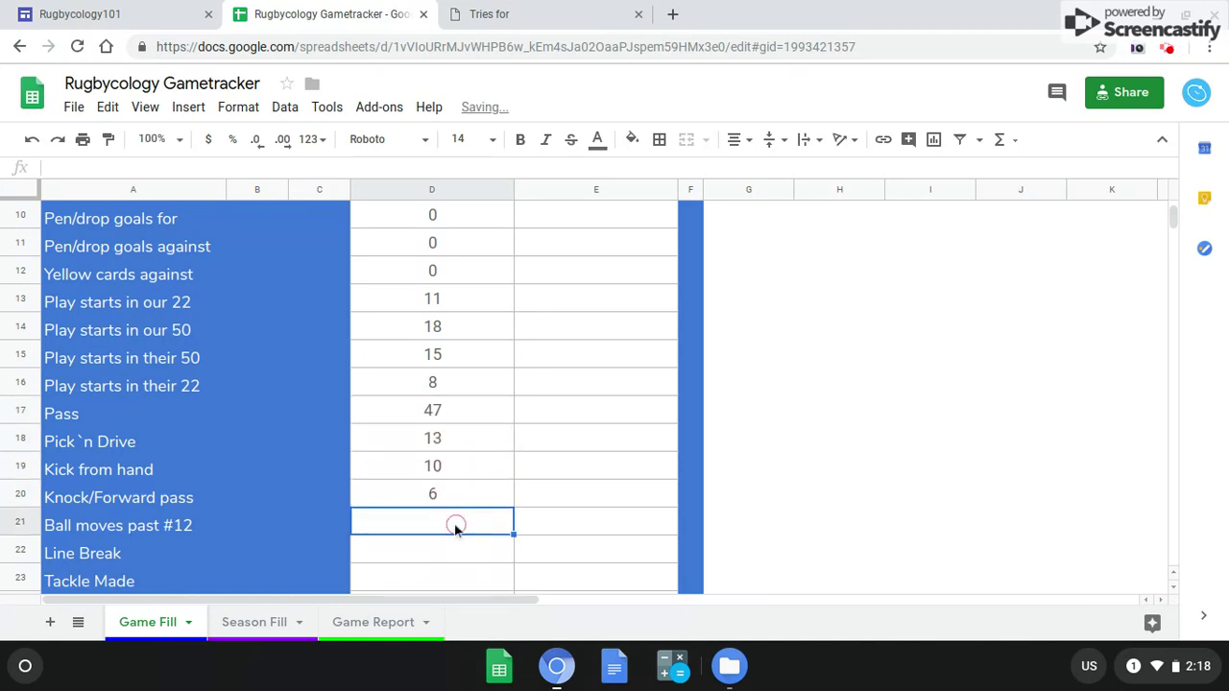
# Step: Enter 3 in D21 and Line Break 8, then recheck the tally PDF
pyautogui.write('3')
pyautogui.click(460, 553)
pyautogui.write('8')
pyautogui.scroll(-4, 526, 446)
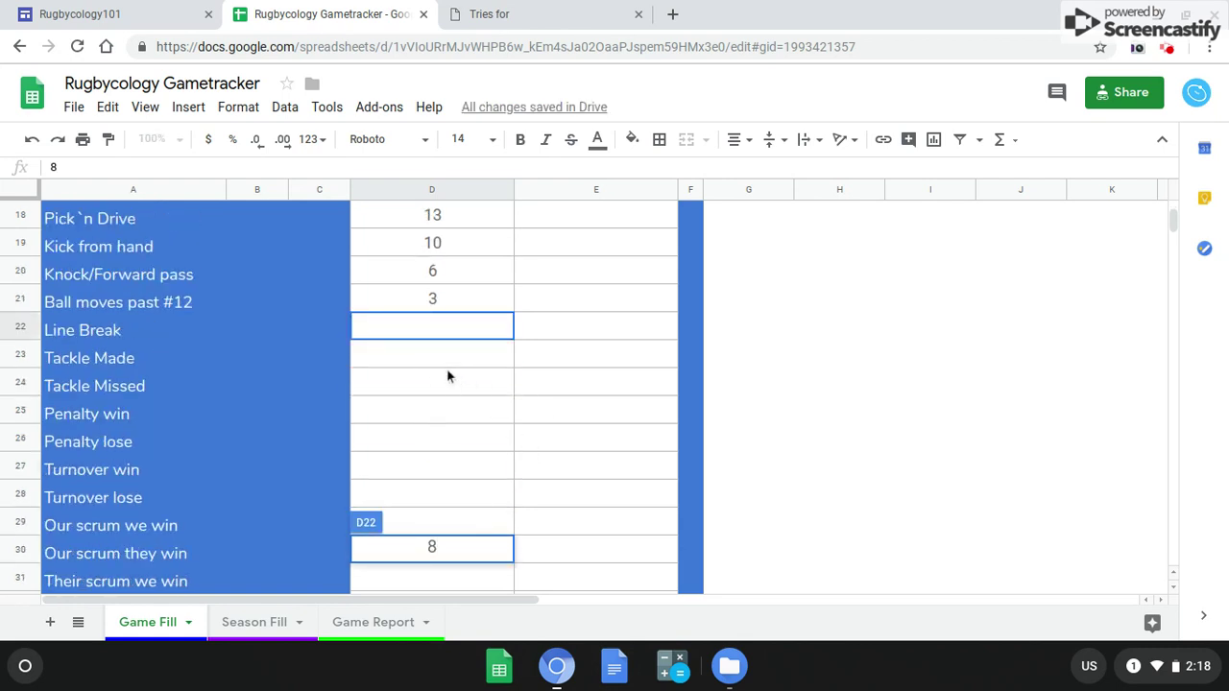
pyautogui.click(447, 376)
pyautogui.click(433, 353)
pyautogui.click(489, 13)
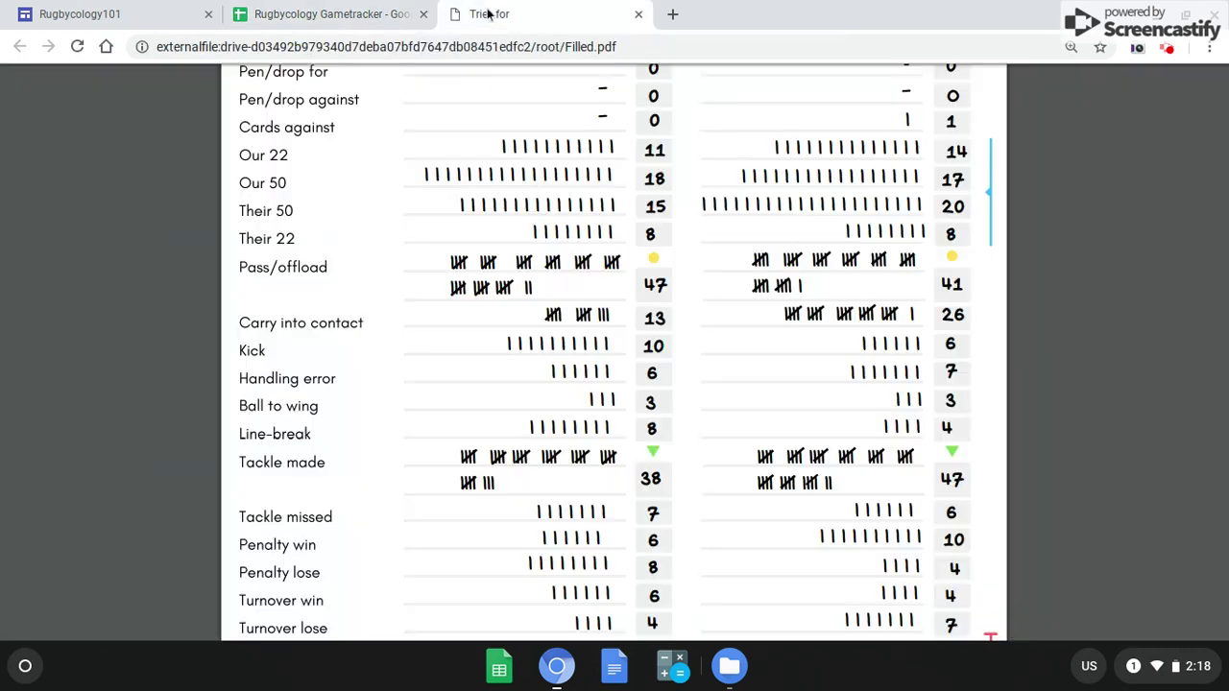
pyautogui.scroll(-2, 672, 341)
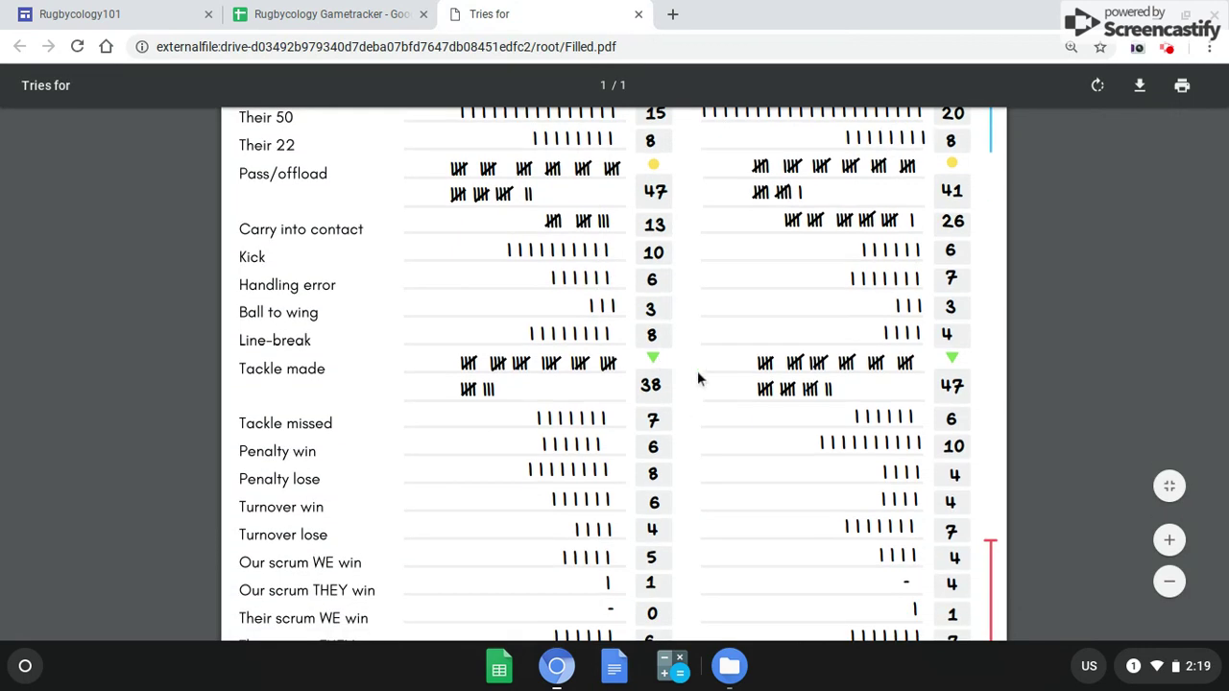
pyautogui.scroll(-1, 674, 476)
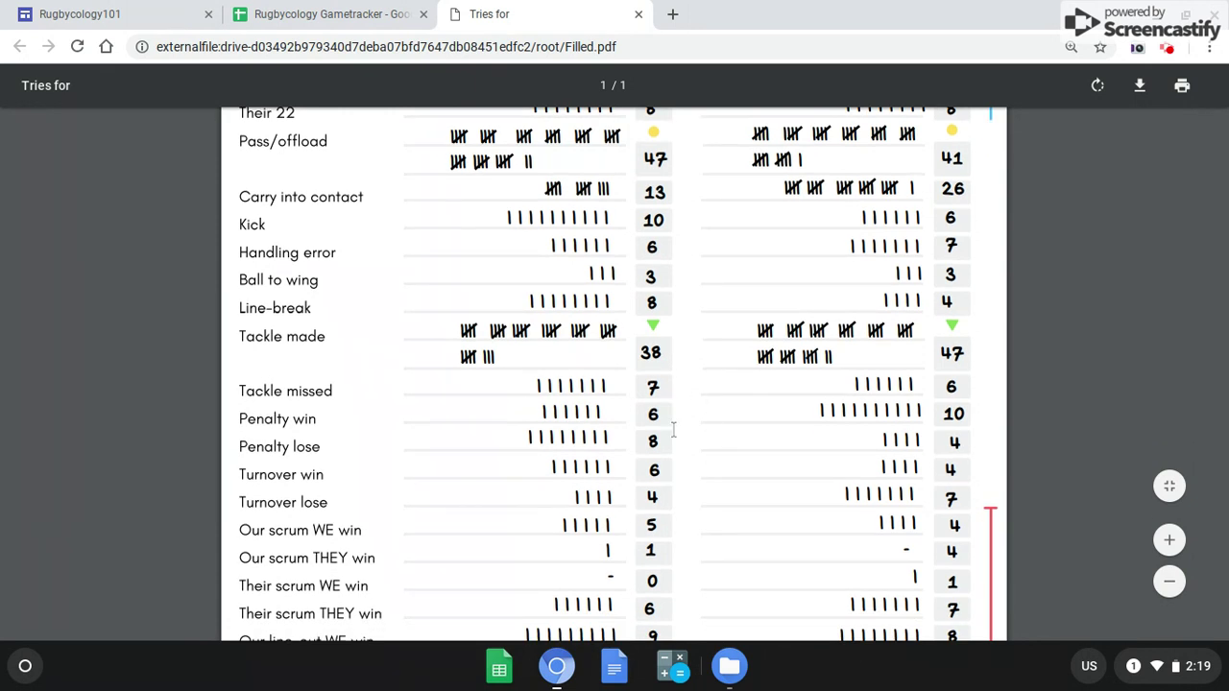
# Step: Enter Tackle Made 38, Tackle Missed 7, Penalty win 6, Penalty lose 8, Turnover win 6, Turnover lose 4
pyautogui.hotkey('ctrl', 'shift', 'Tab')
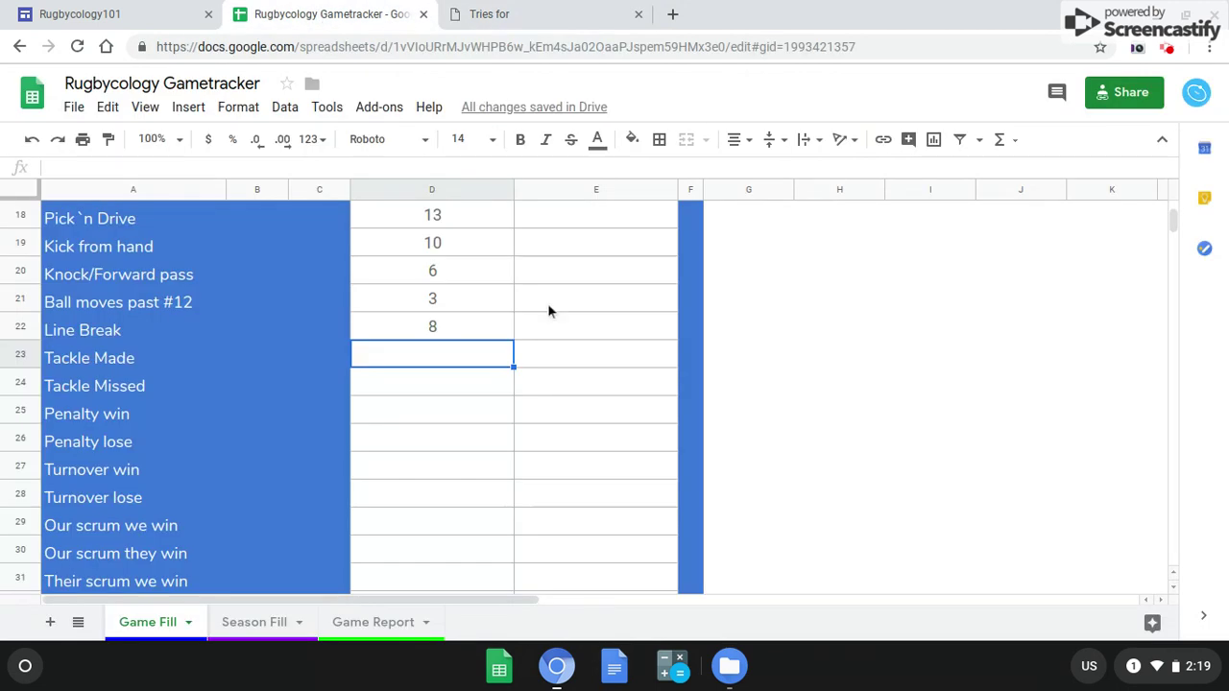
pyautogui.write('38')
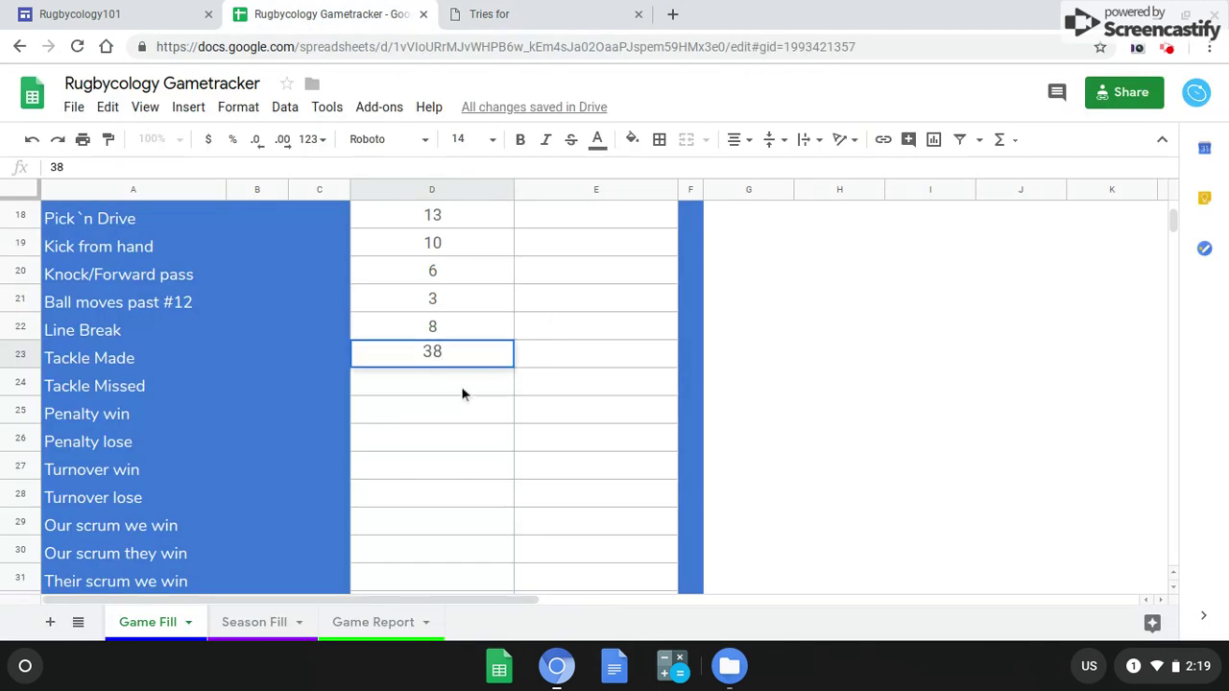
pyautogui.press('Return')
pyautogui.write('7')
pyautogui.press('Return')
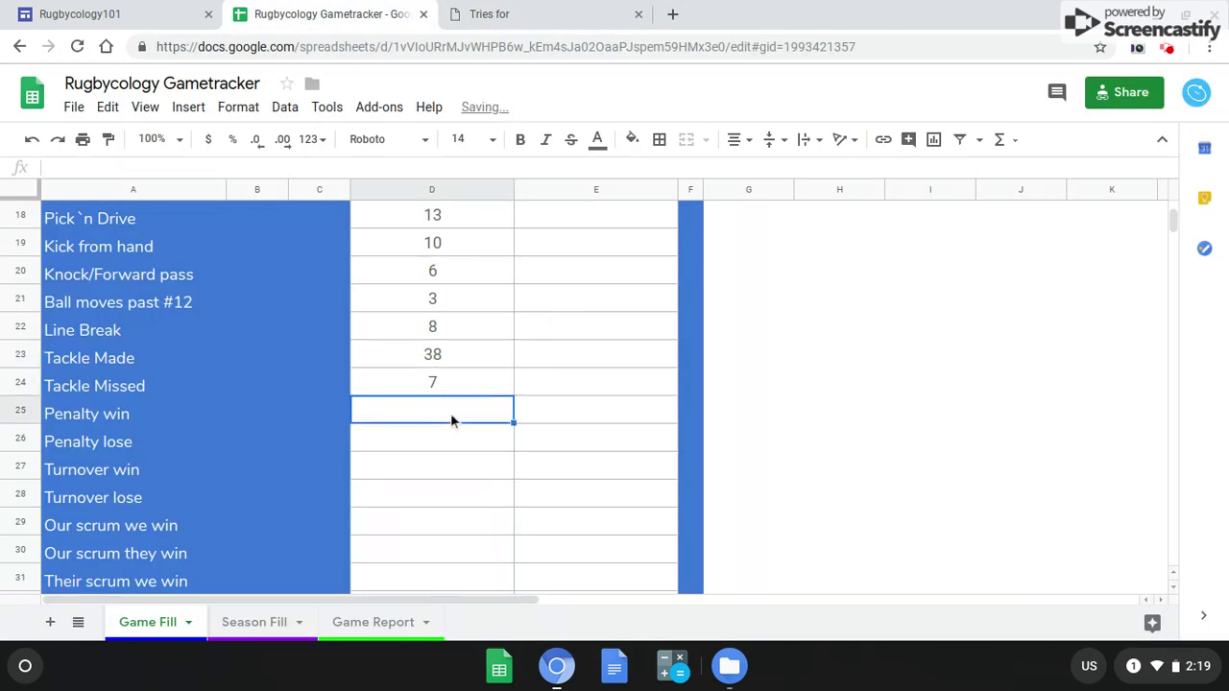
pyautogui.write('6')
pyautogui.press('Return')
pyautogui.write('8')
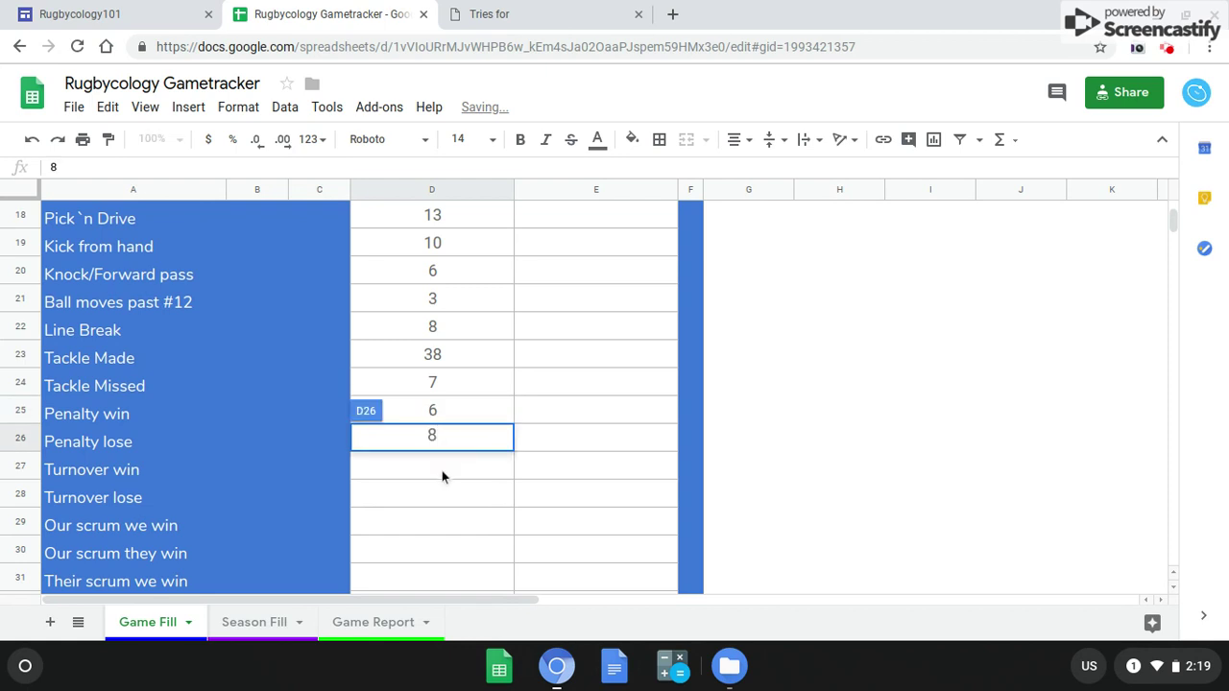
pyautogui.press('Return')
pyautogui.write('6')
pyautogui.press('Return')
pyautogui.write('4')
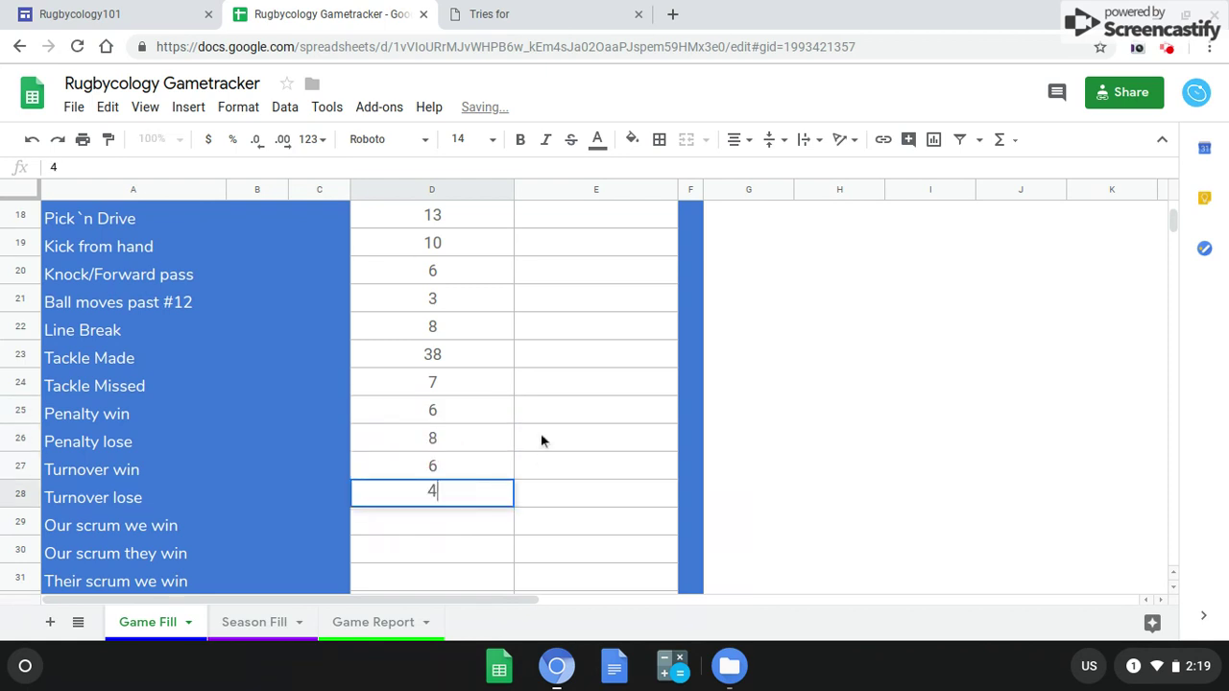
pyautogui.scroll(-2, 538, 447)
pyautogui.click(459, 420)
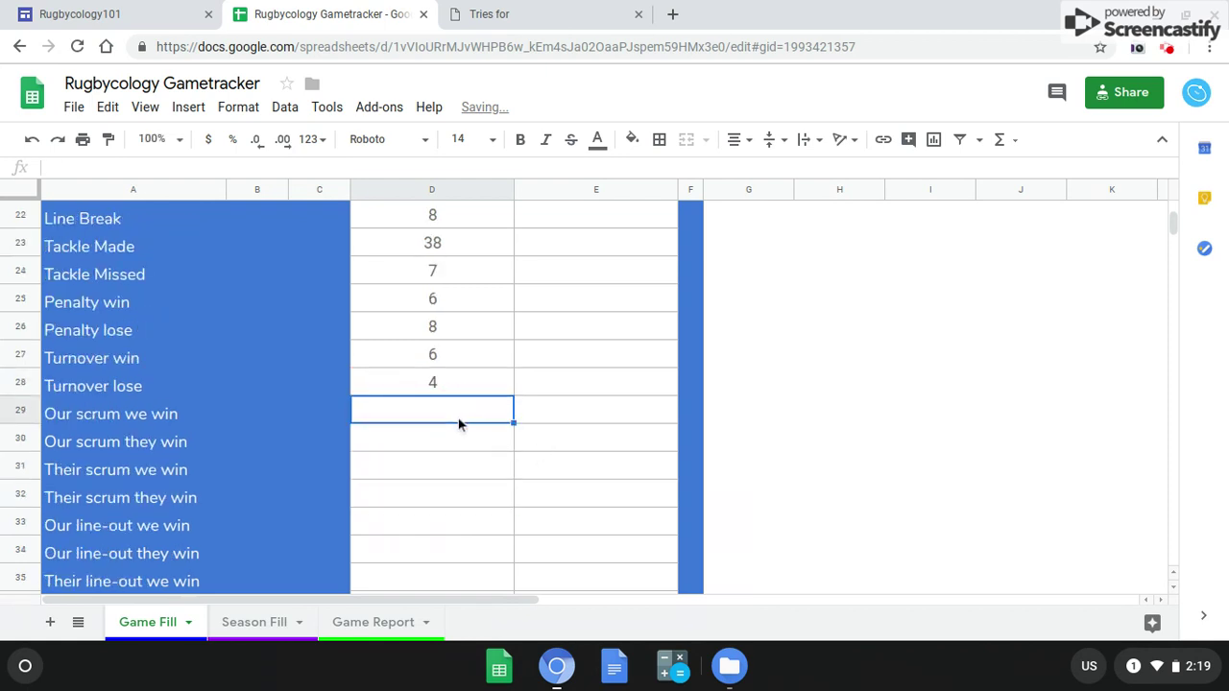
# Step: From the tally, enter first-half scrum counts: Our scrum we win 5, they win 1, Their scrum we win 0
pyautogui.scroll(-2, 459, 424)
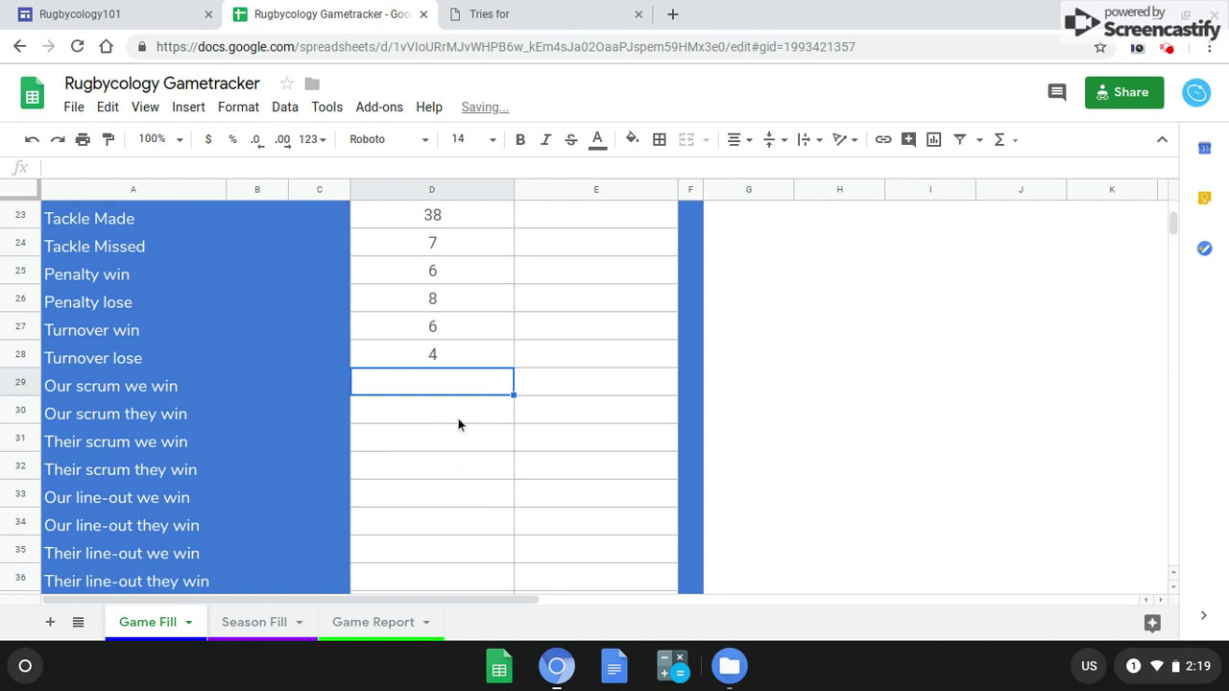
pyautogui.click(468, 12)
pyautogui.scroll(-3, 501, 314)
pyautogui.scroll(-2, 501, 314)
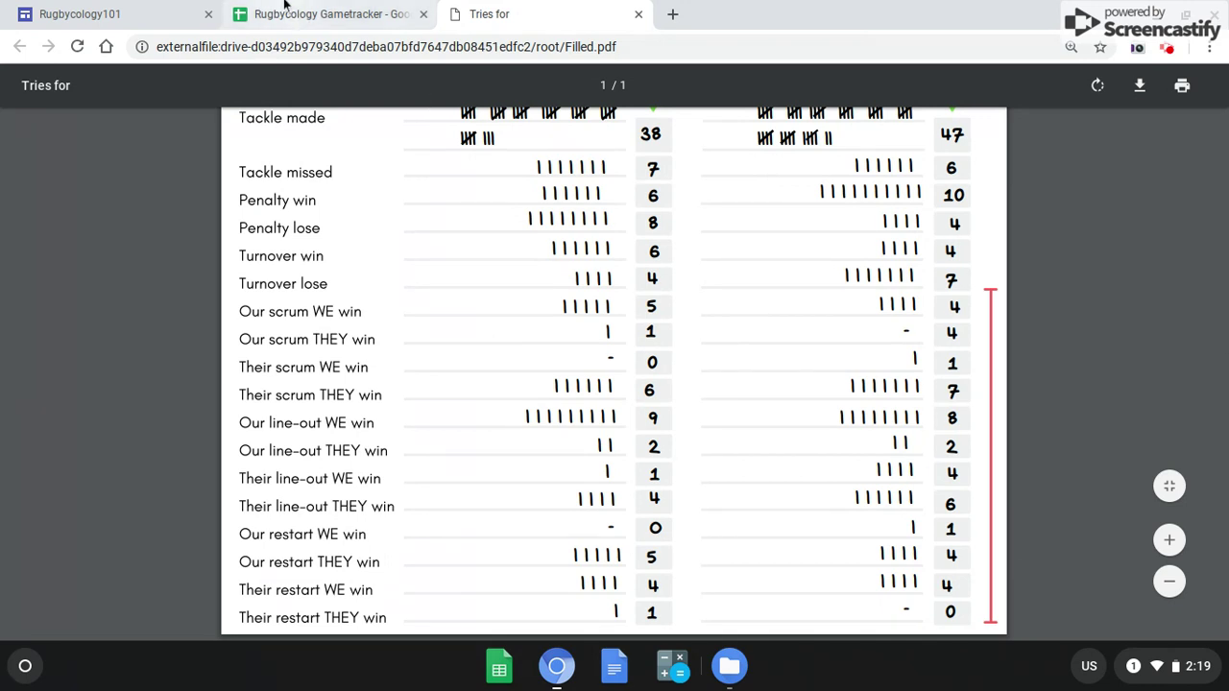
pyautogui.click(326, 14)
pyautogui.write('5')
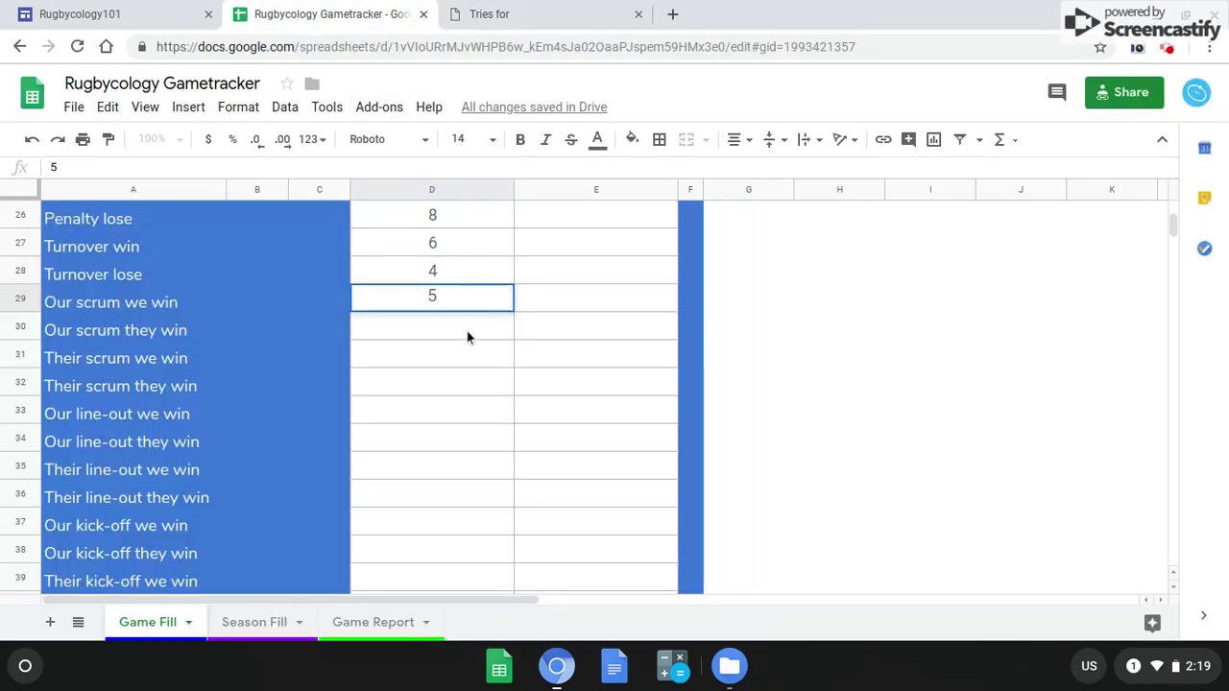
pyautogui.click(466, 333)
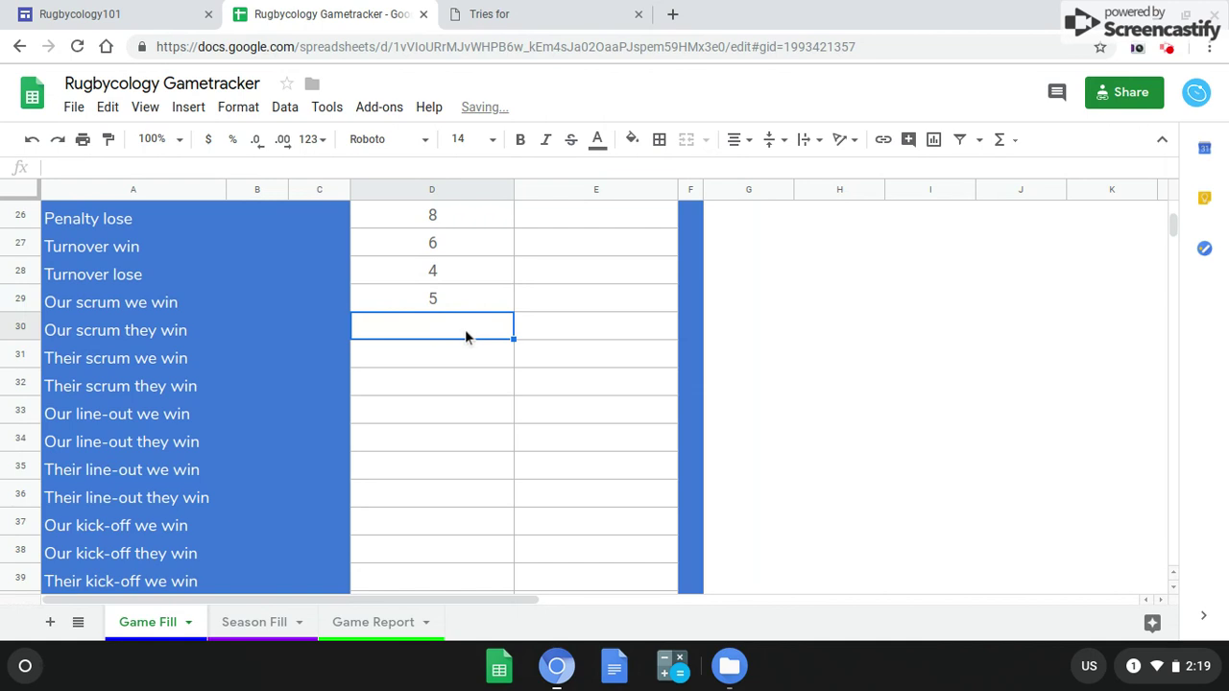
pyautogui.write('1')
pyautogui.click(456, 365)
pyautogui.write('0')
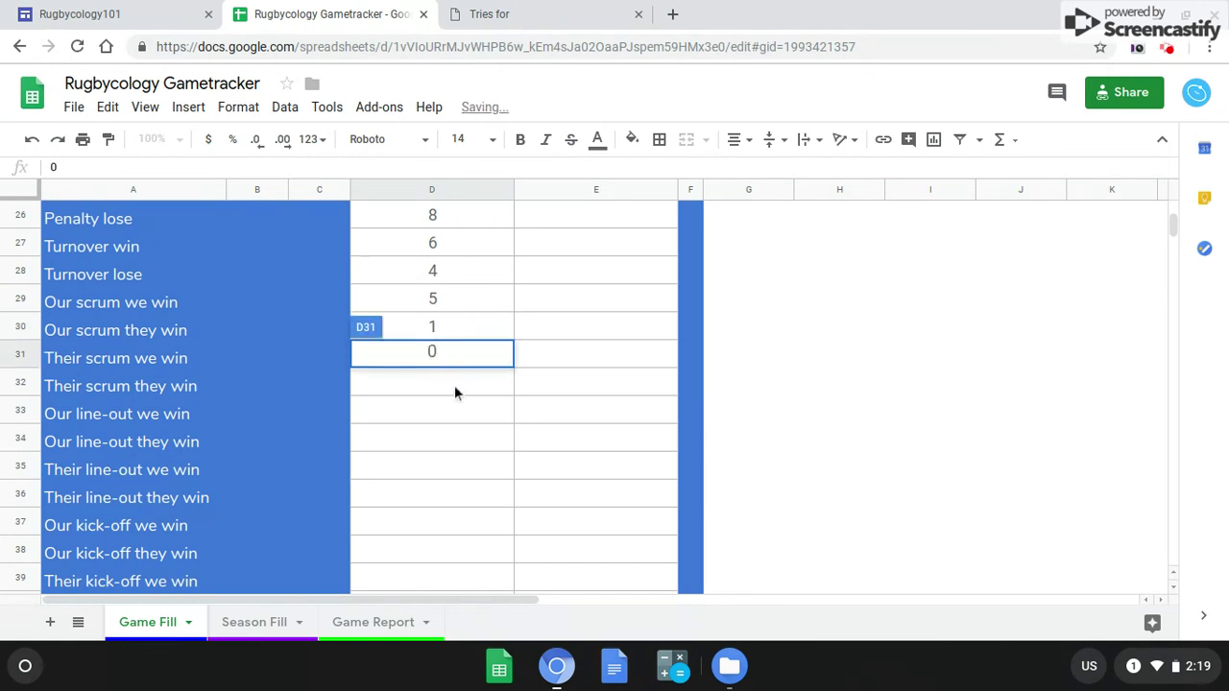
pyautogui.click(457, 387)
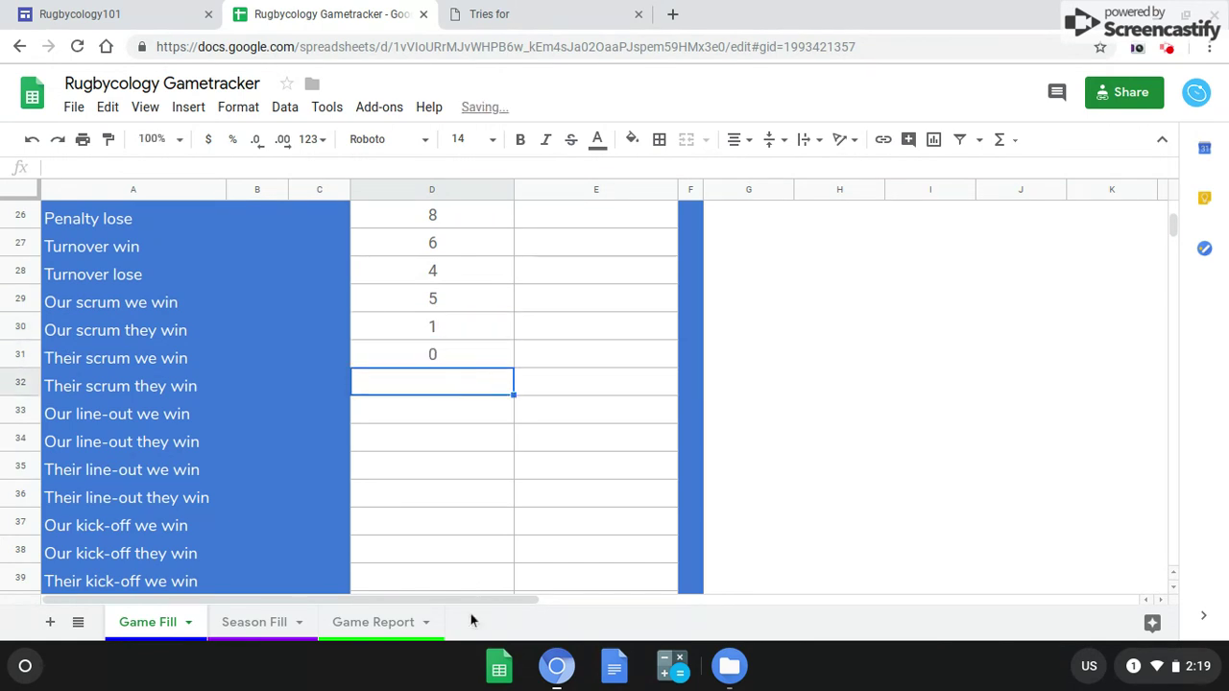
# Step: Enter Their scrum they win 6, line-out counts 9, 2, 1, 4, and Our kick-off we win 0
pyautogui.click(470, 25)
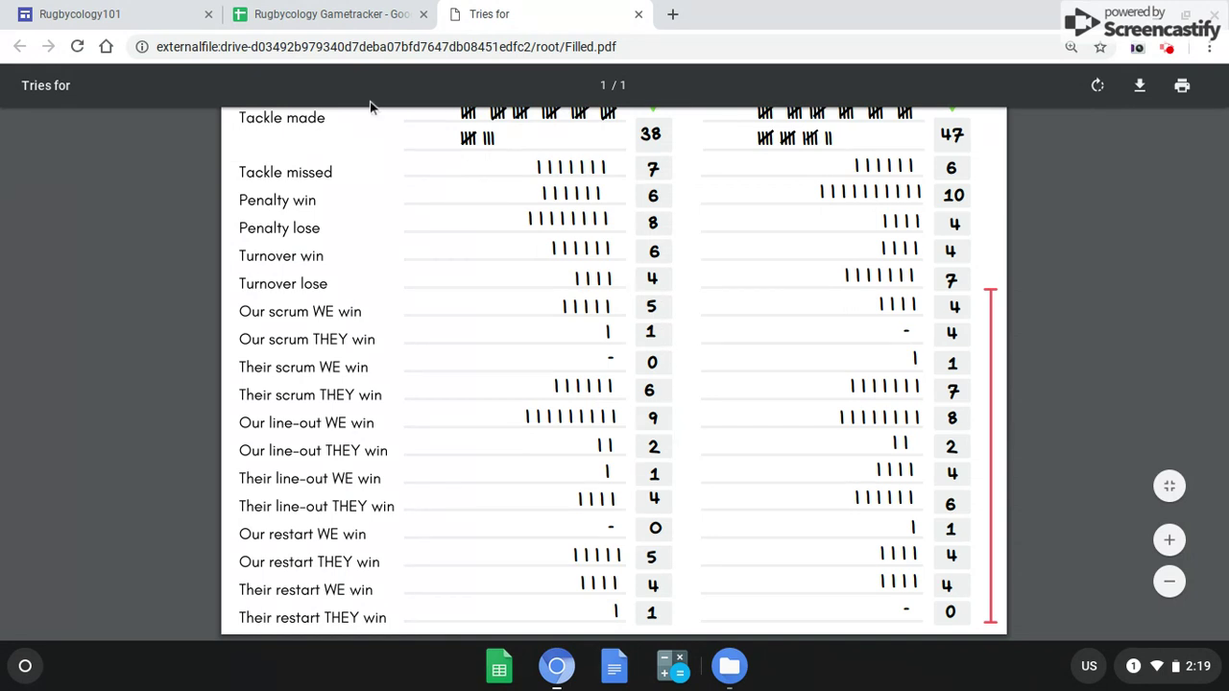
pyautogui.click(331, 15)
pyautogui.write('6')
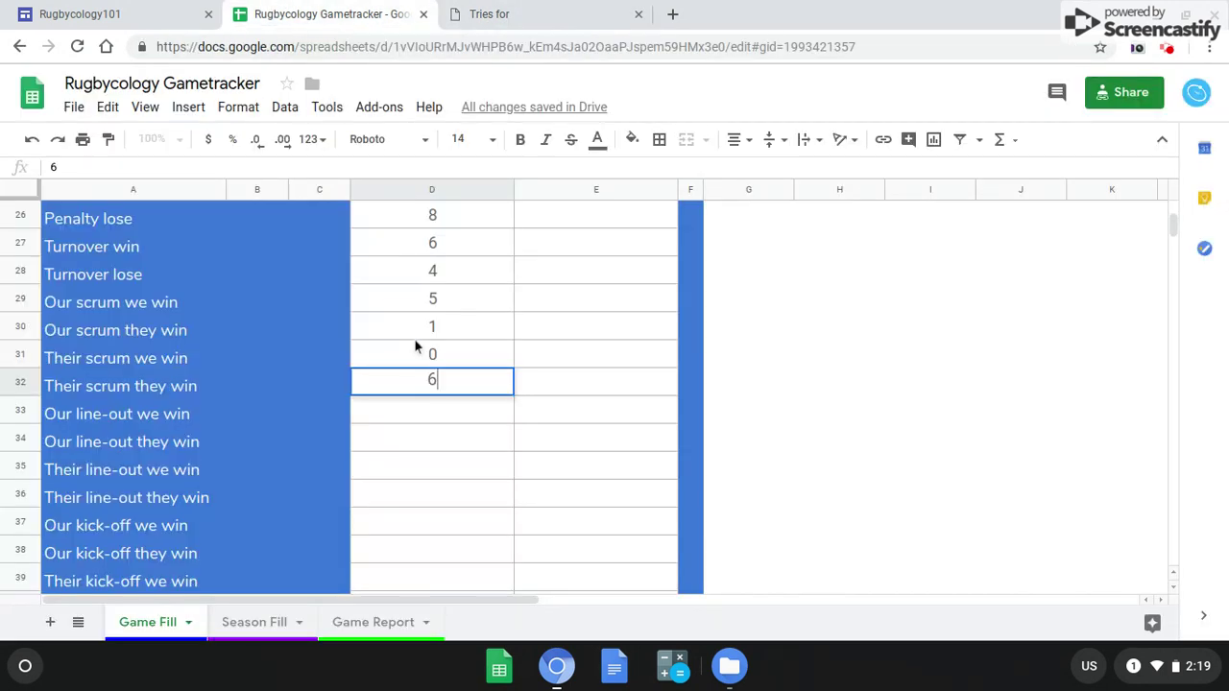
pyautogui.click(453, 412)
pyautogui.write('9')
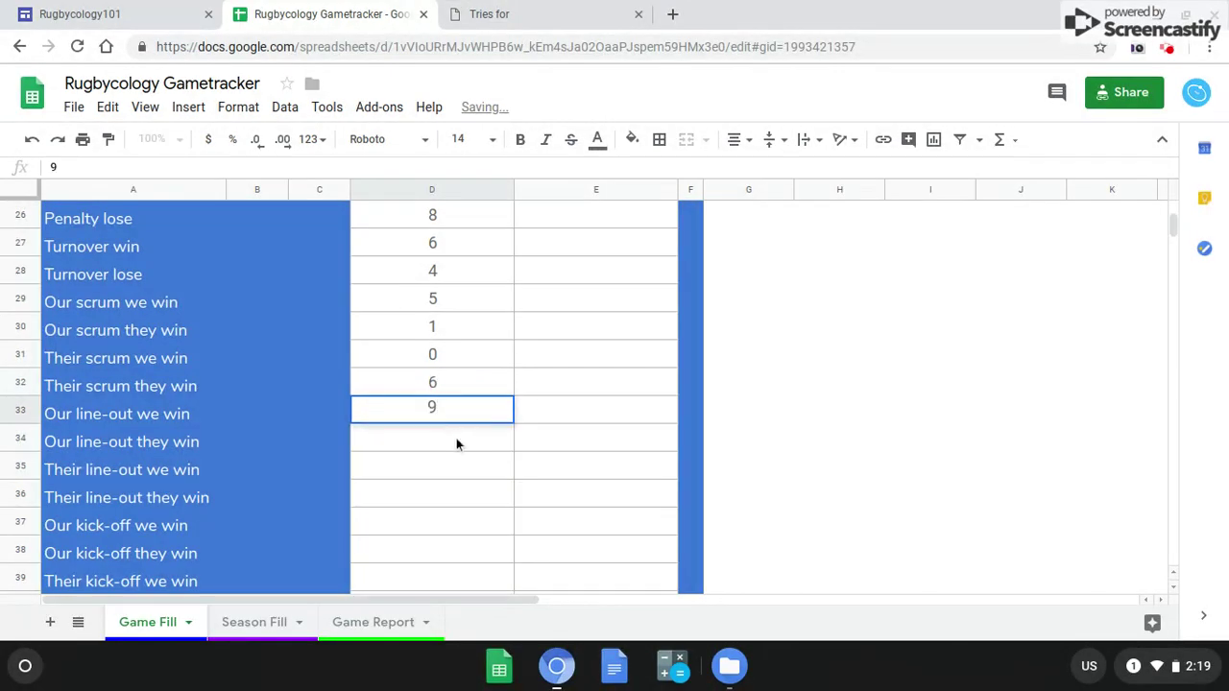
pyautogui.click(456, 437)
pyautogui.write('2')
pyautogui.click(452, 473)
pyautogui.write('1')
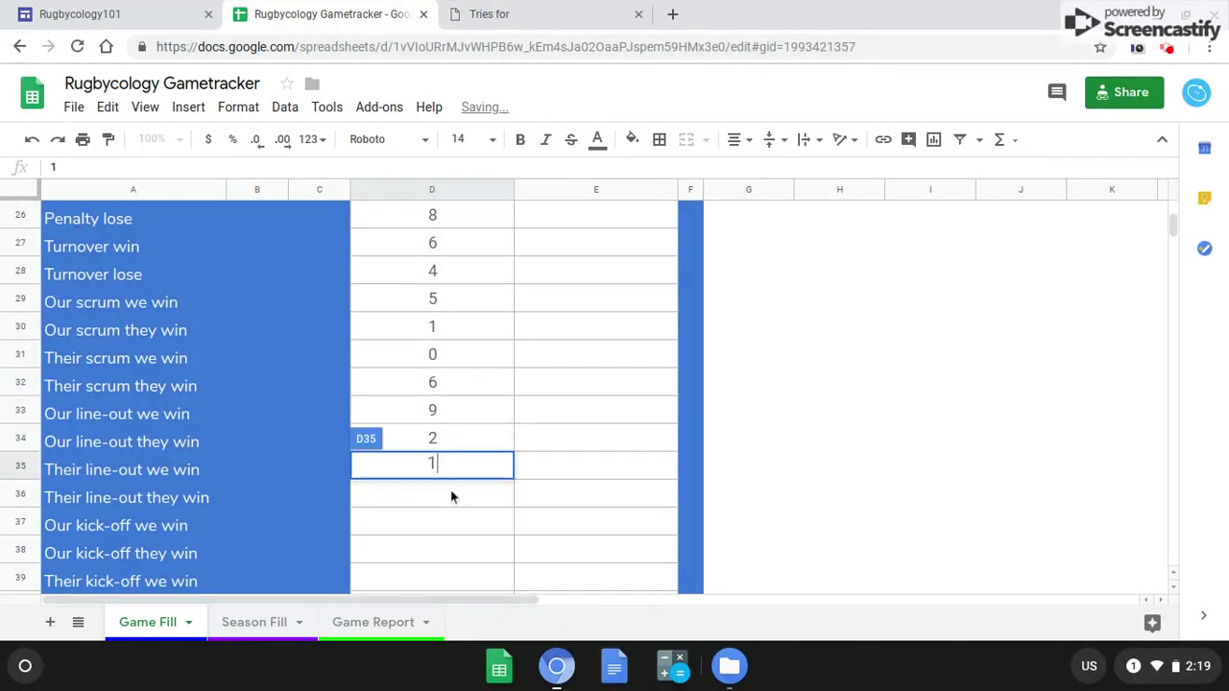
pyautogui.click(450, 492)
pyautogui.write('4')
pyautogui.click(448, 526)
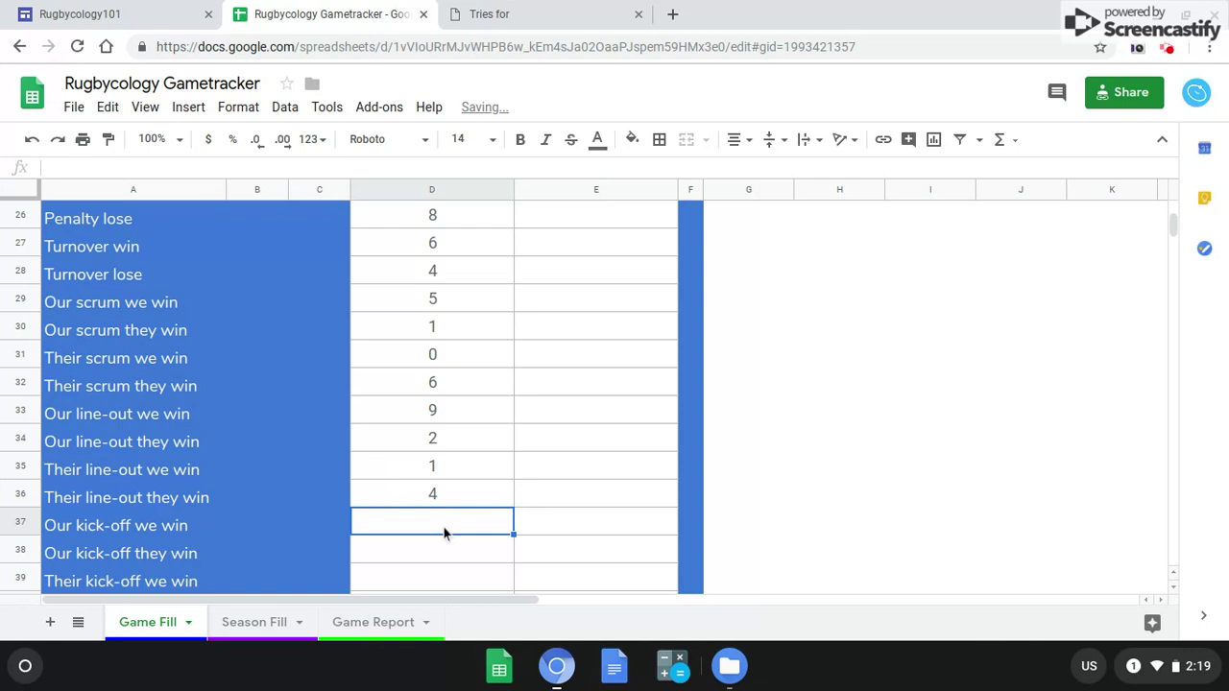
pyautogui.write('0')
pyautogui.scroll(-1, 458, 370)
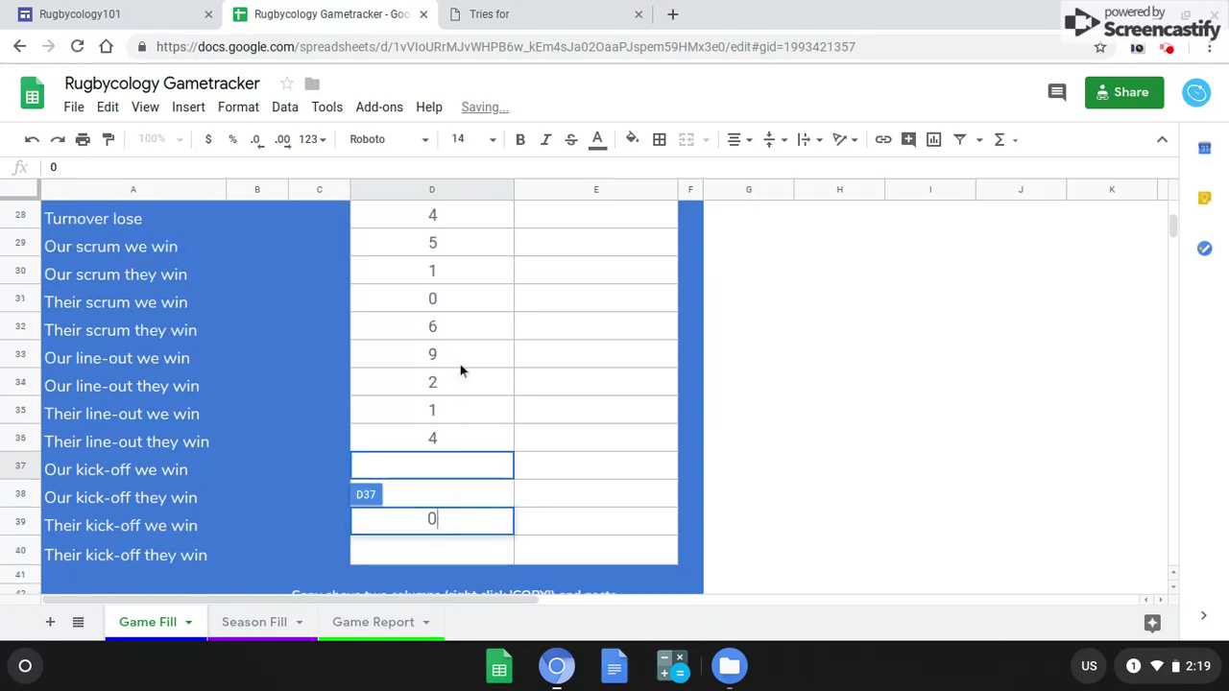
pyautogui.click(479, 504)
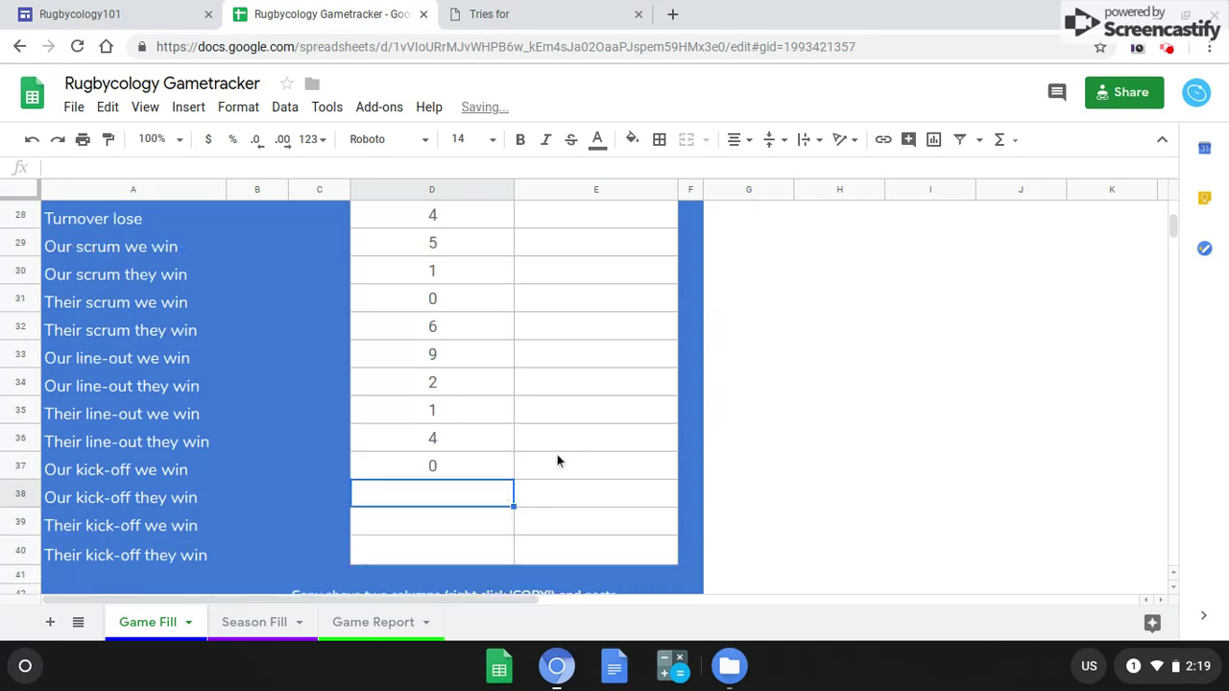
# Step: Enter the remaining kick-off counts 5, 4 and 1 to finish the first-half column
pyautogui.click(499, 13)
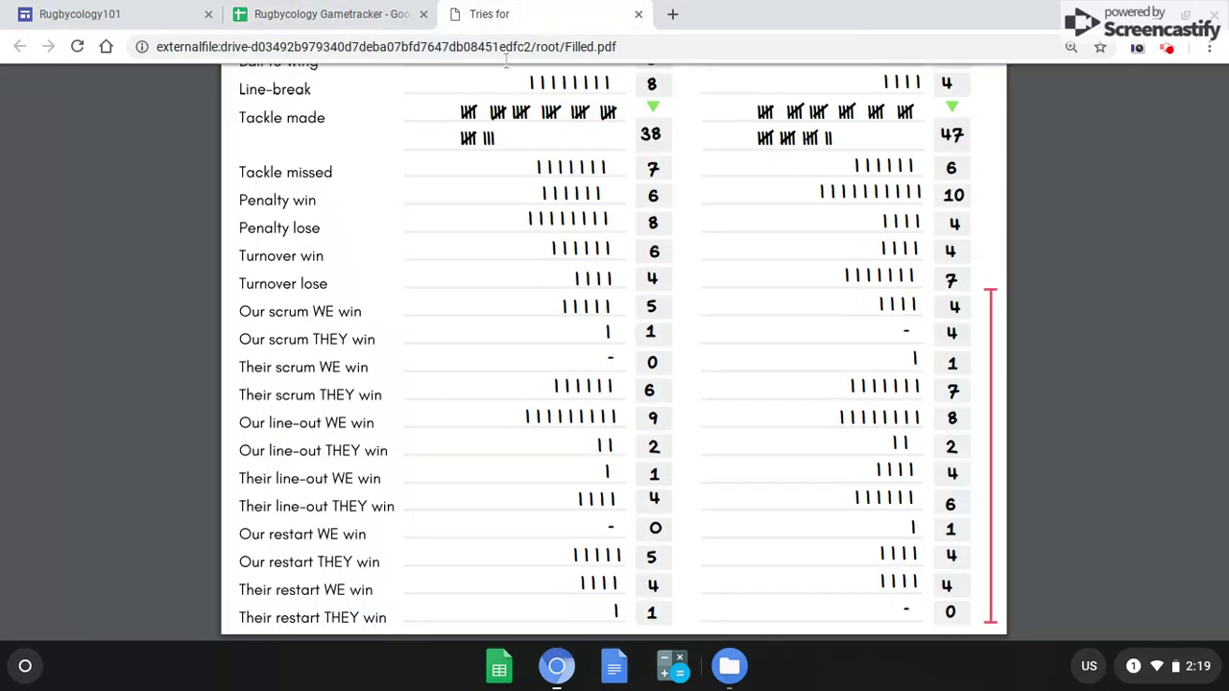
pyautogui.click(330, 13)
pyautogui.write('5')
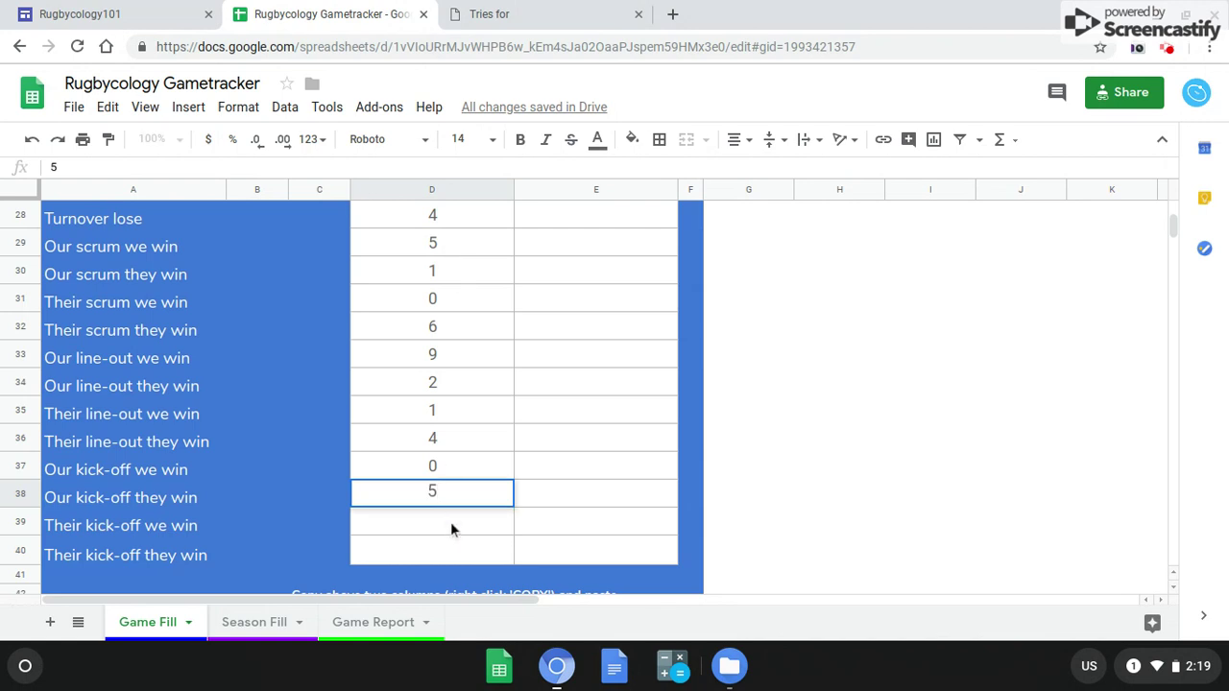
pyautogui.click(450, 522)
pyautogui.write('4')
pyautogui.press('Return')
pyautogui.write('1')
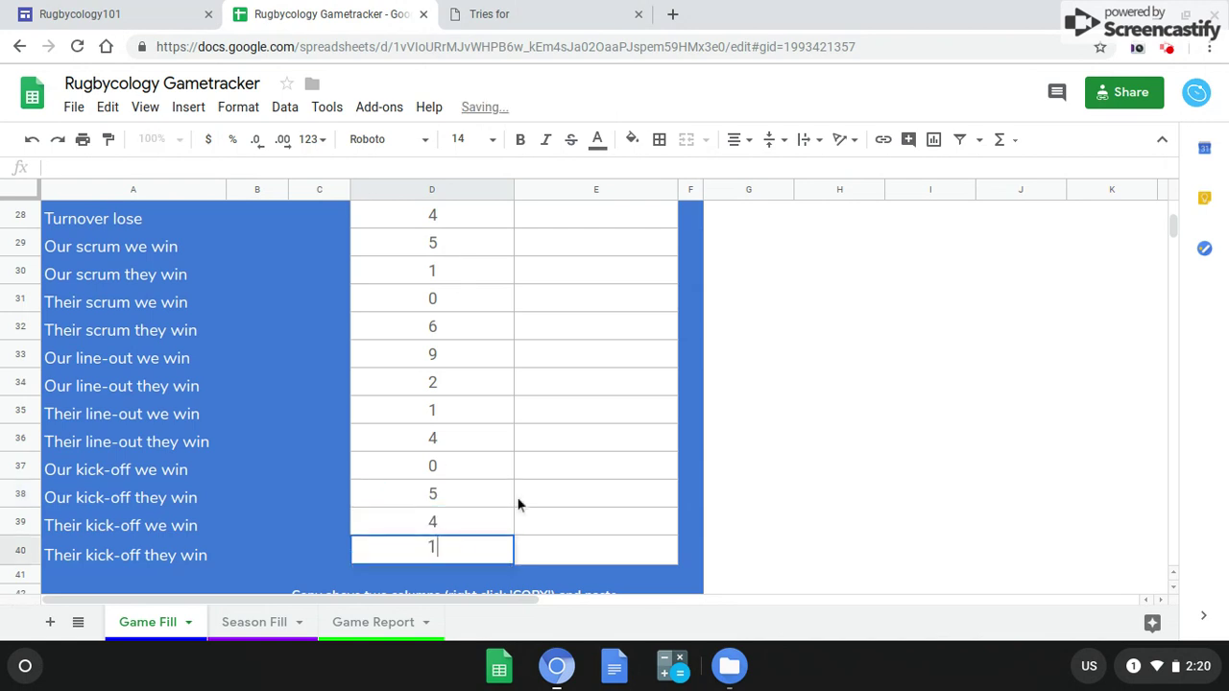
pyautogui.click(594, 428)
pyautogui.scroll(6, 592, 400)
# Step: Enter second-half Tries for 1, Tries against 2, and conversions 1 and 1 in column E
pyautogui.scroll(3, 592, 409)
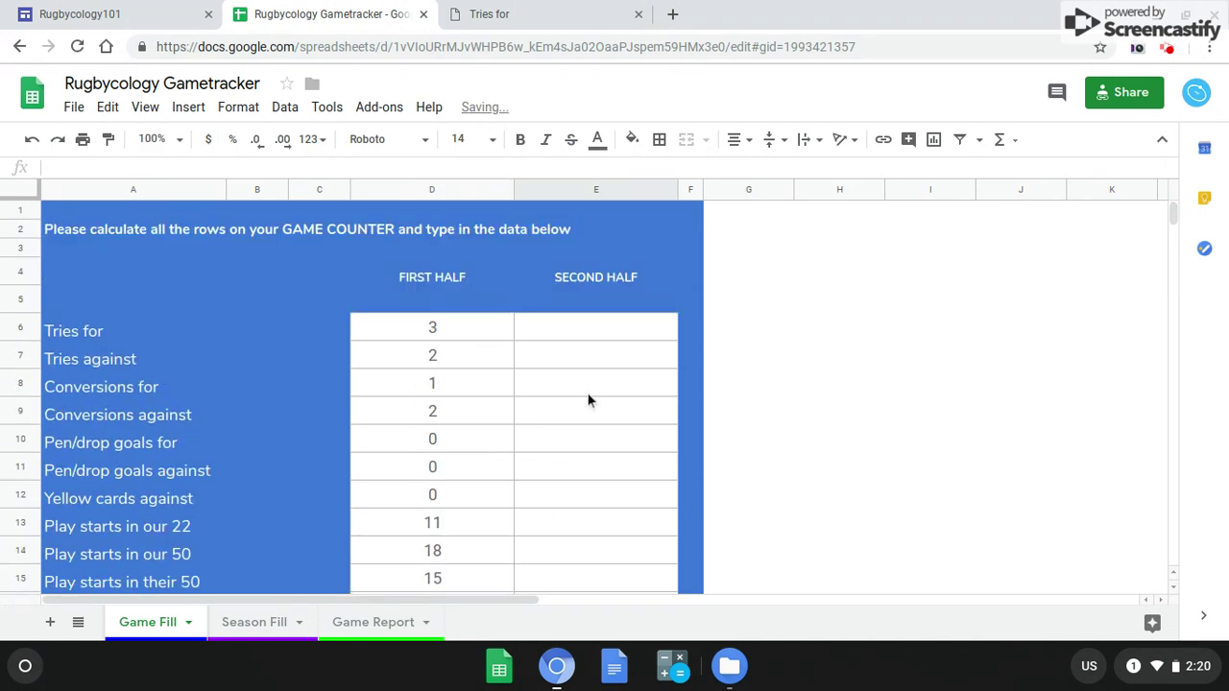
pyautogui.click(566, 327)
pyautogui.click(497, 20)
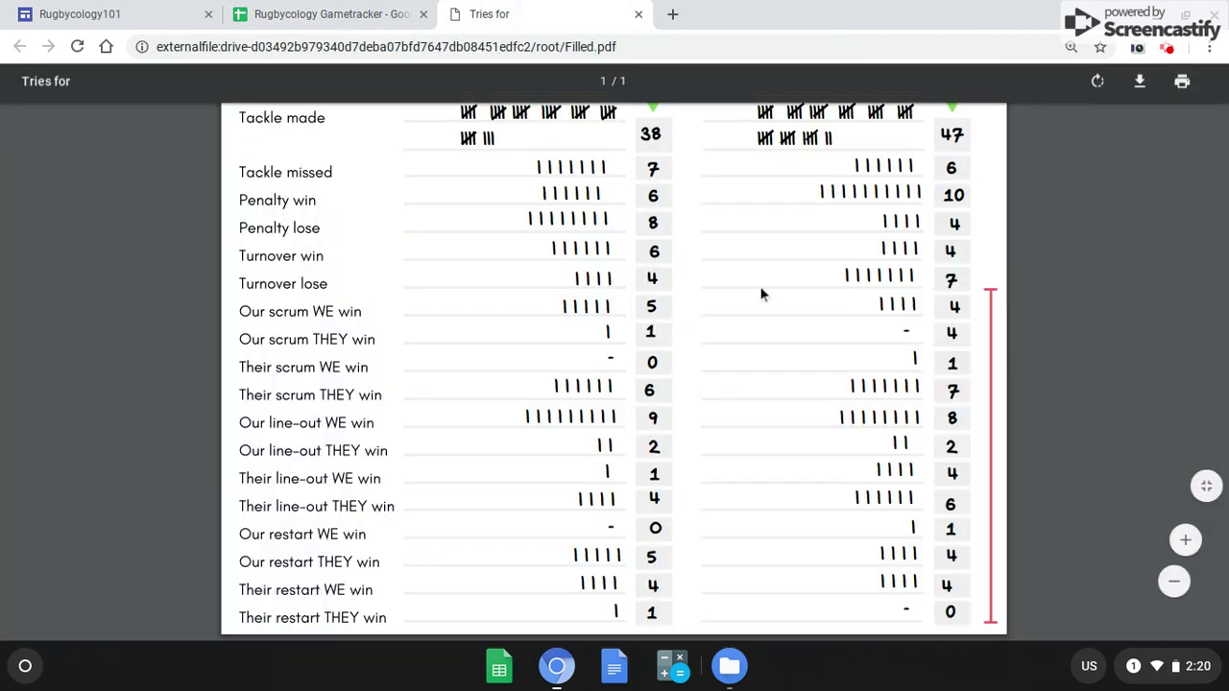
pyautogui.scroll(8, 759, 291)
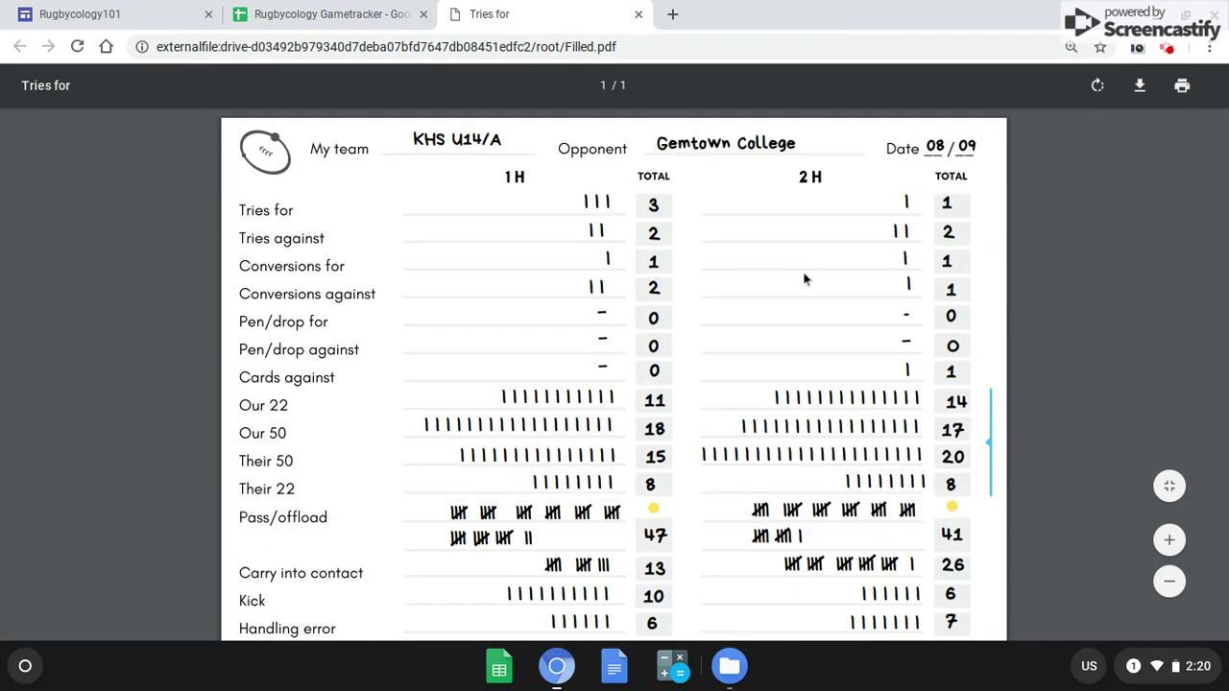
pyautogui.click(326, 13)
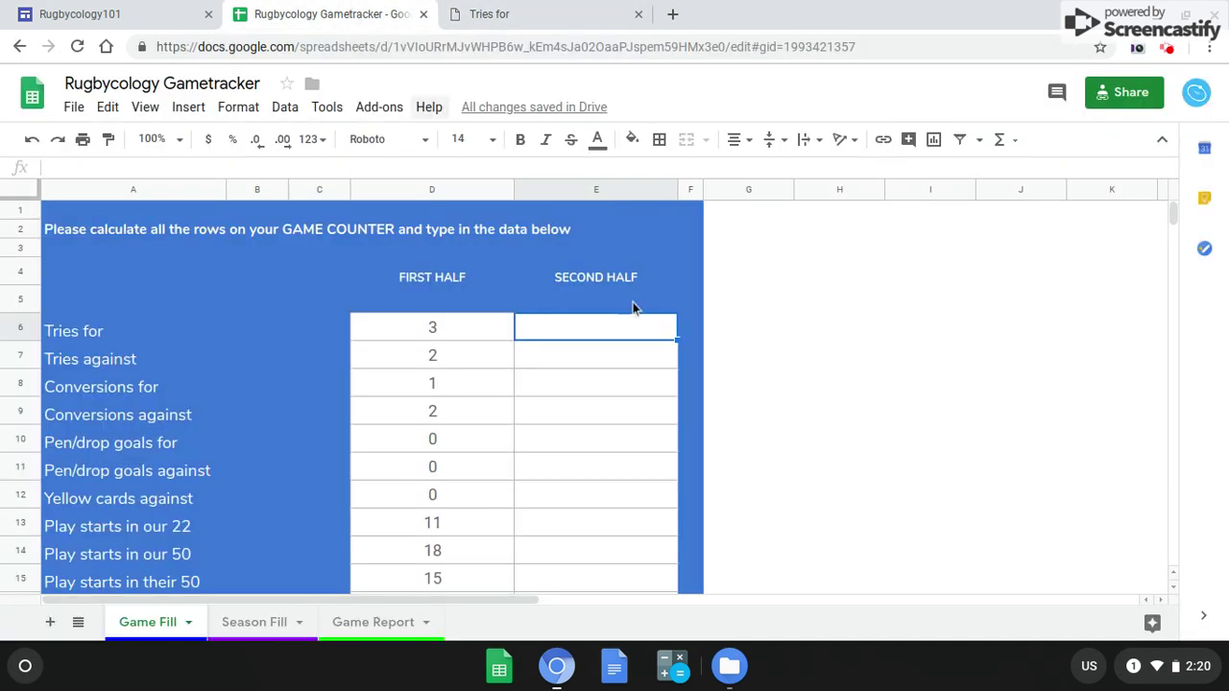
pyautogui.write('1')
pyautogui.click(621, 363)
pyautogui.write('2')
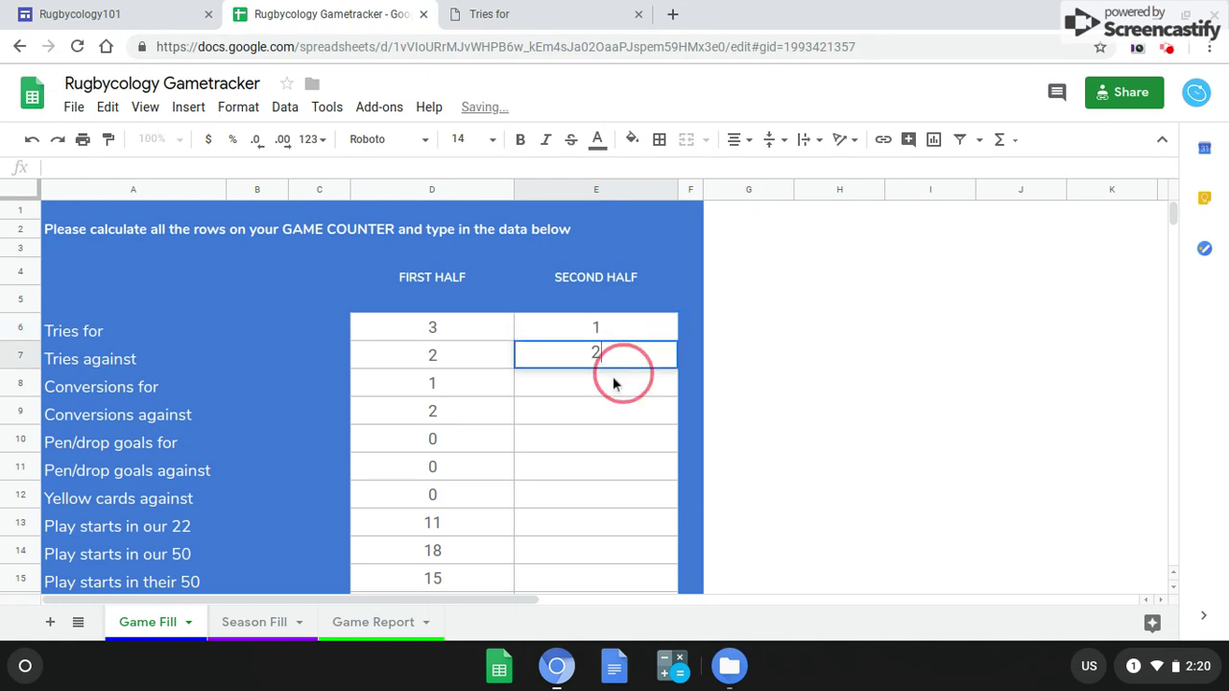
pyautogui.press('Return')
pyautogui.write('1')
pyautogui.press('Return')
pyautogui.write('1')
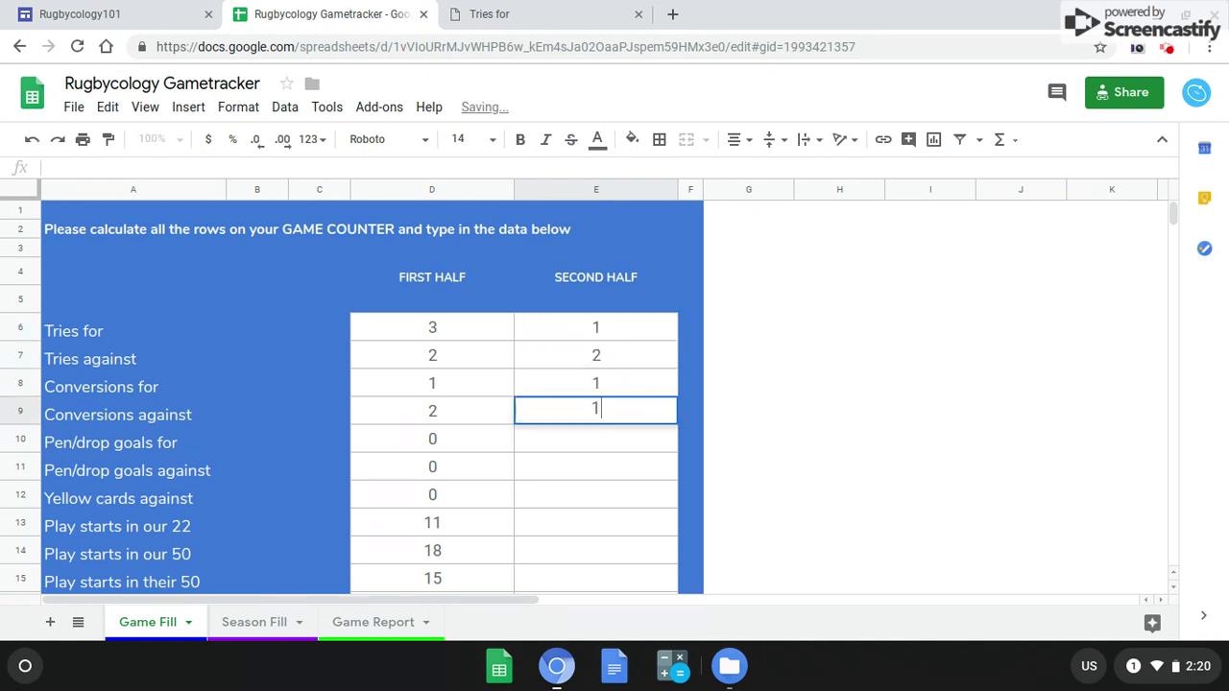
# Step: Enter second-half pen/drop goals for and against as 0, and Yellow cards against 1
pyautogui.click(603, 444)
pyautogui.write('0')
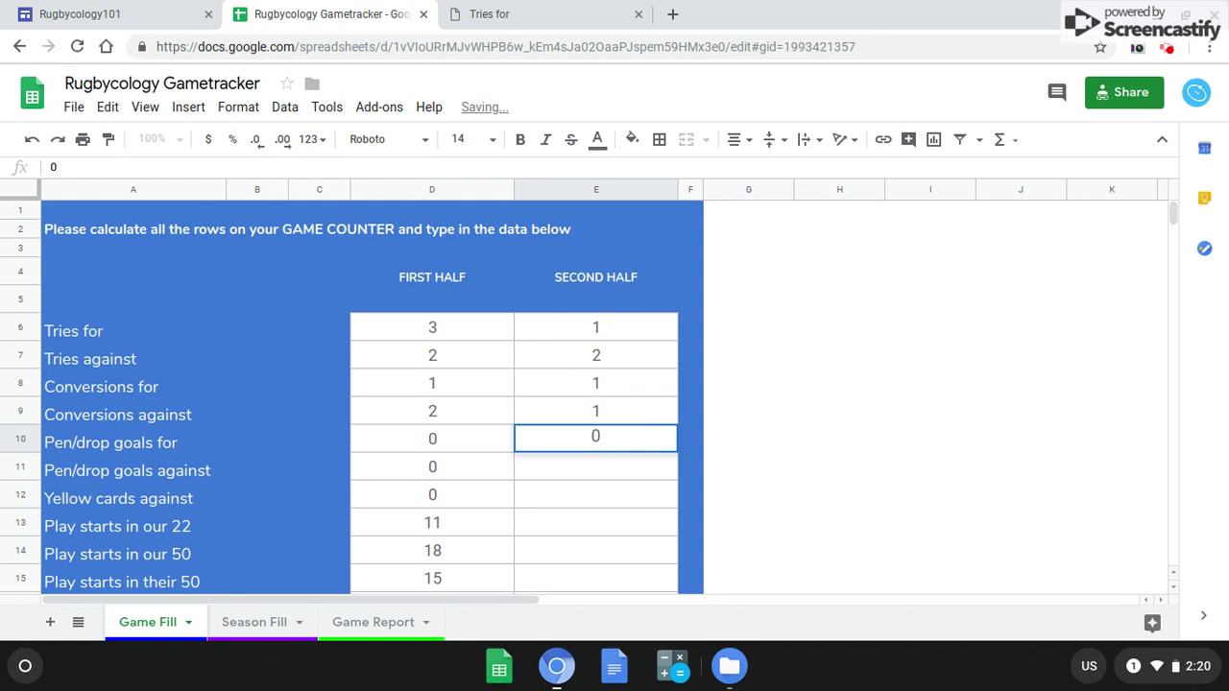
pyautogui.click(605, 470)
pyautogui.write('0')
pyautogui.click(594, 496)
pyautogui.write('1')
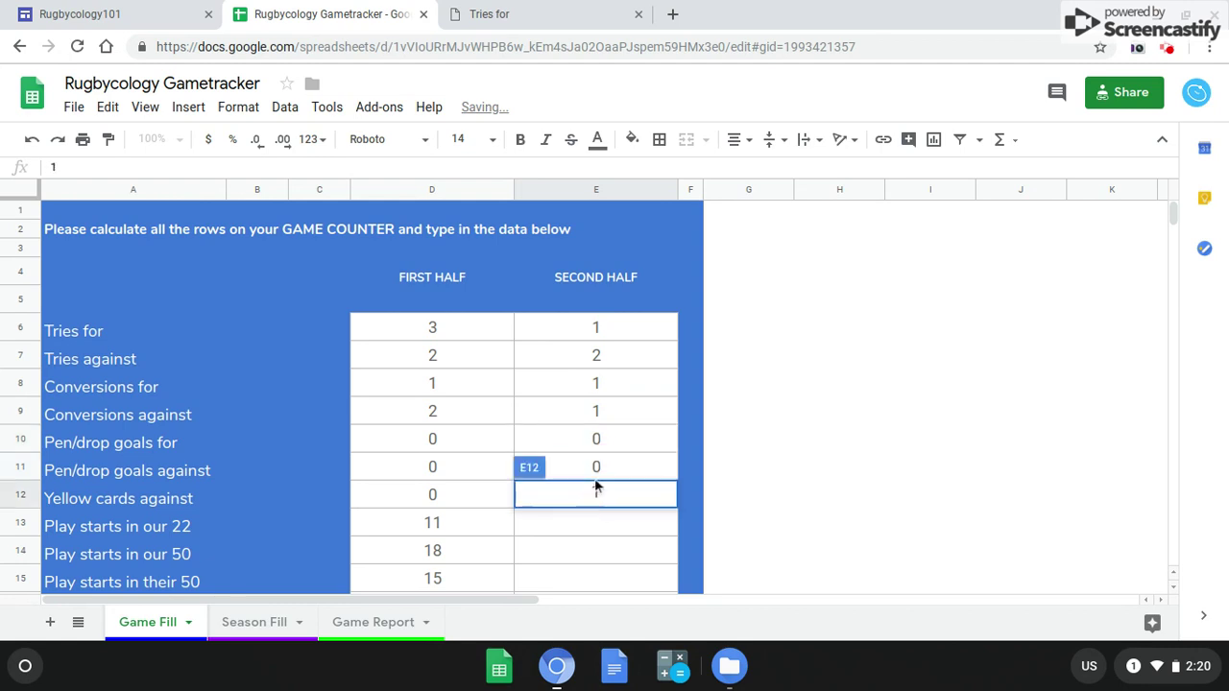
pyautogui.scroll(-1, 585, 518)
pyautogui.click(579, 540)
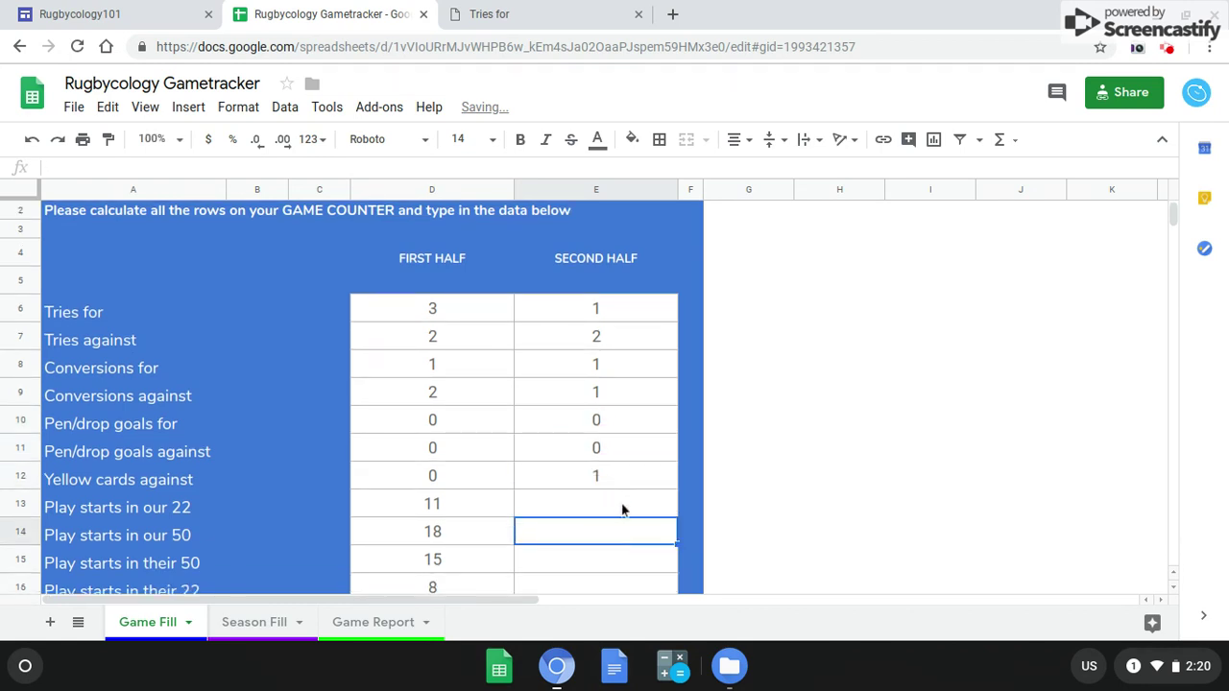
# Step: Enter second-half play-start counts 14, 17, 20 and 8, ending at Play starts in their 22
pyautogui.scroll(-2, 624, 490)
pyautogui.click(595, 384)
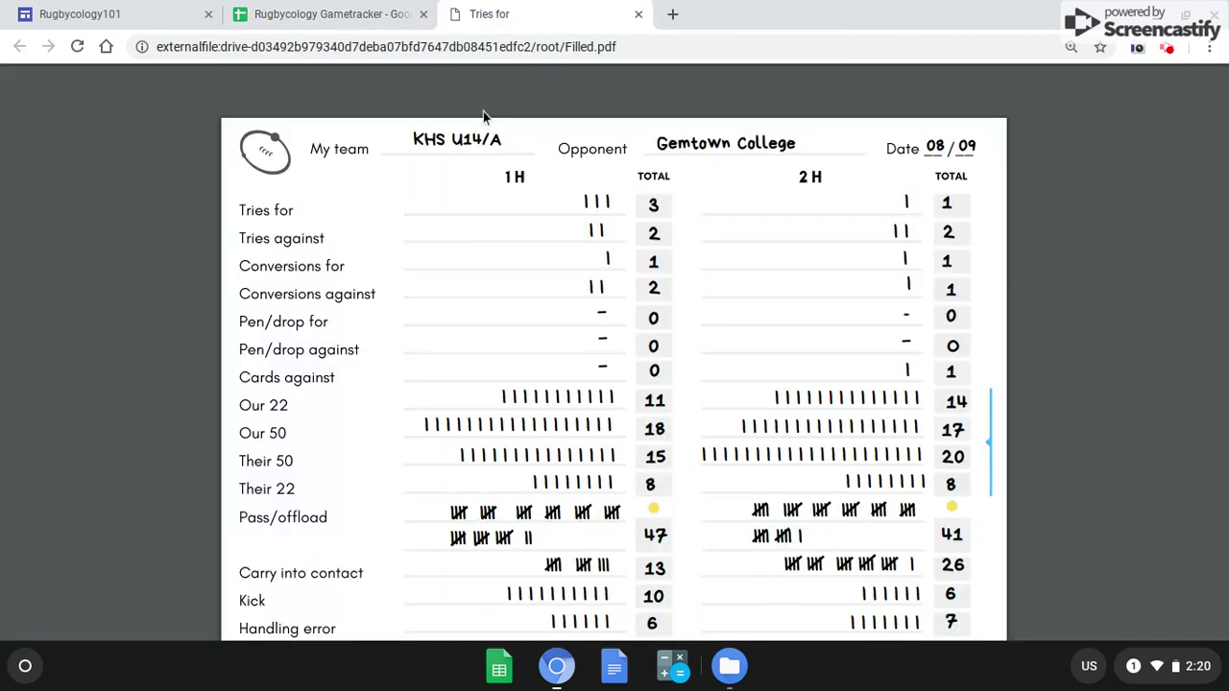
pyautogui.scroll(-2, 539, 315)
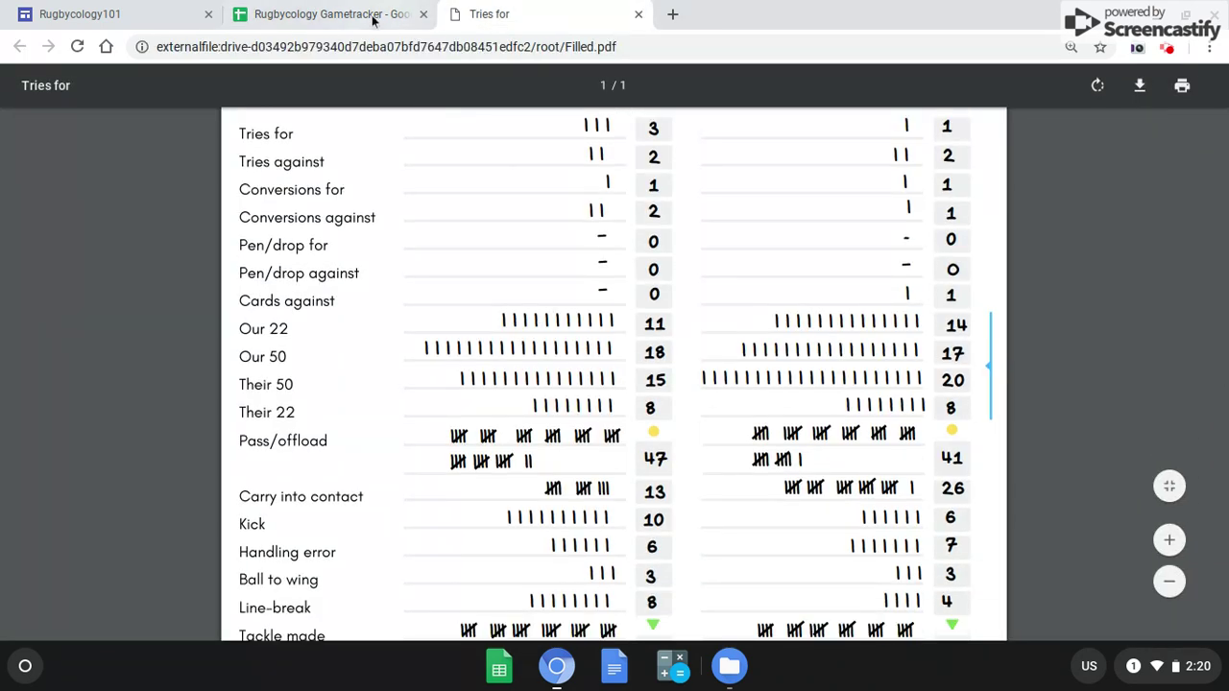
pyautogui.click(372, 19)
pyautogui.write('14')
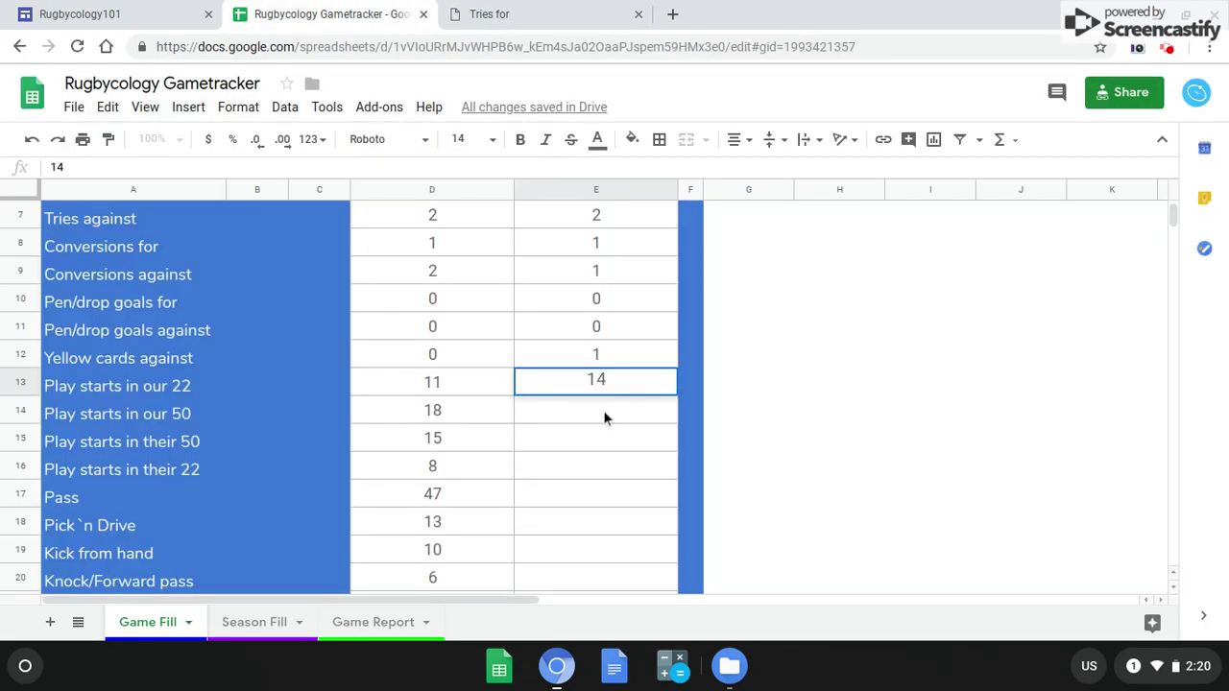
pyautogui.press('Return')
pyautogui.write('17')
pyautogui.press('Return')
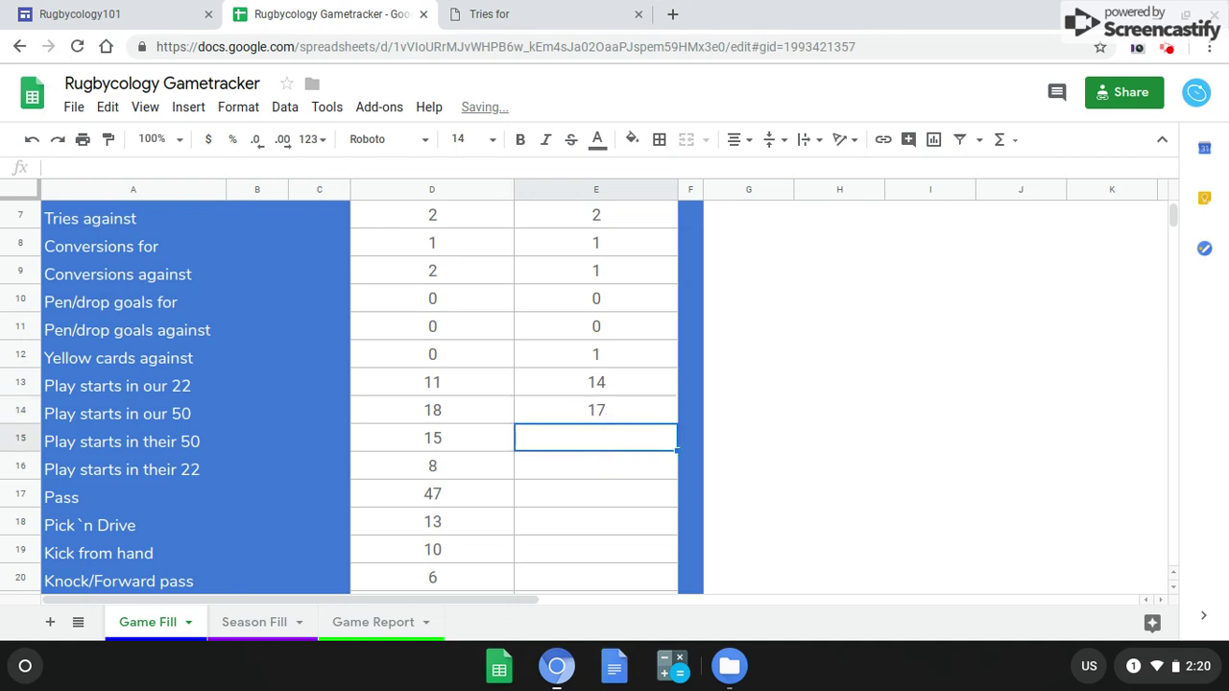
pyautogui.write('20')
pyautogui.press('Return')
pyautogui.write('8')
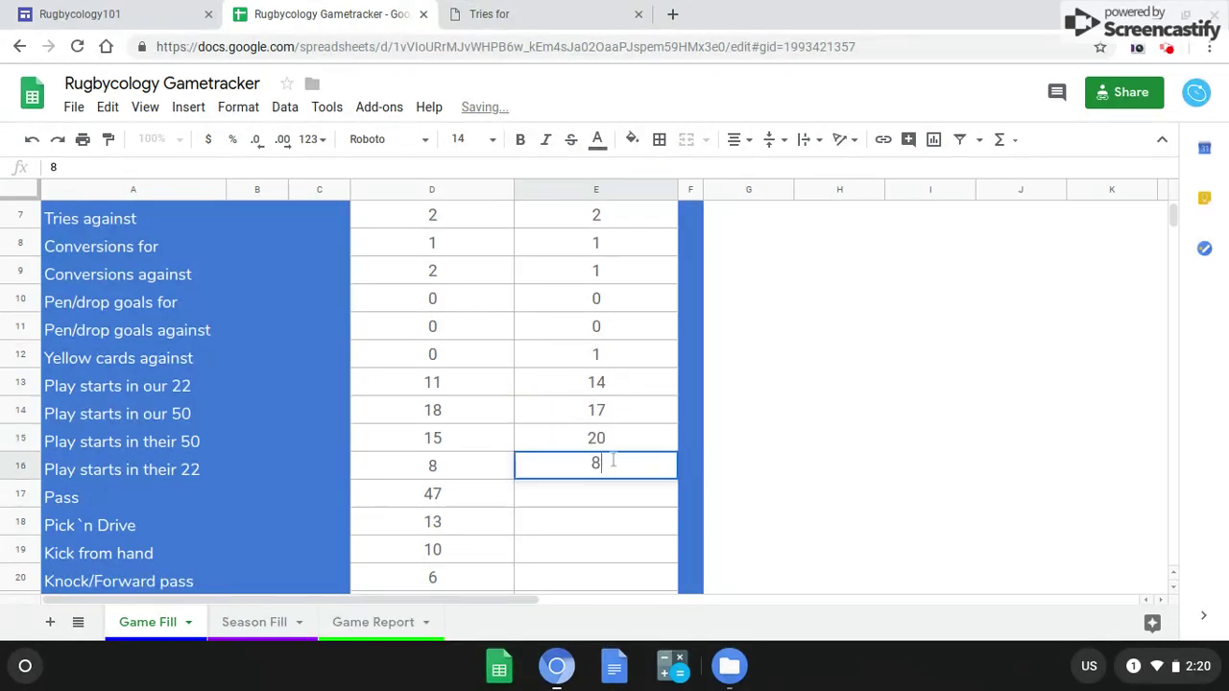
pyautogui.scroll(-2, 609, 363)
pyautogui.click(611, 514)
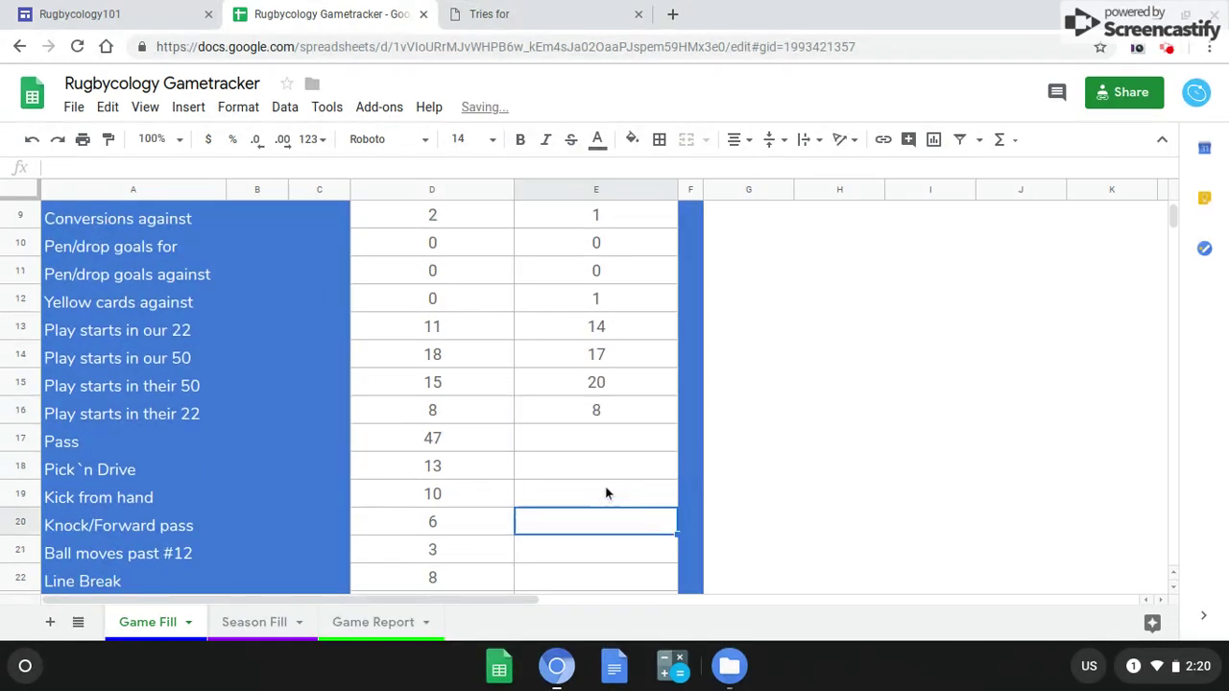
# Step: Enter second-half attack counts from the tally PDF: Pass 41, then 26, Kick from hand 6, Knock/Forward pass 7
pyautogui.click(580, 437)
pyautogui.hotkey('ctrl', 'Tab')
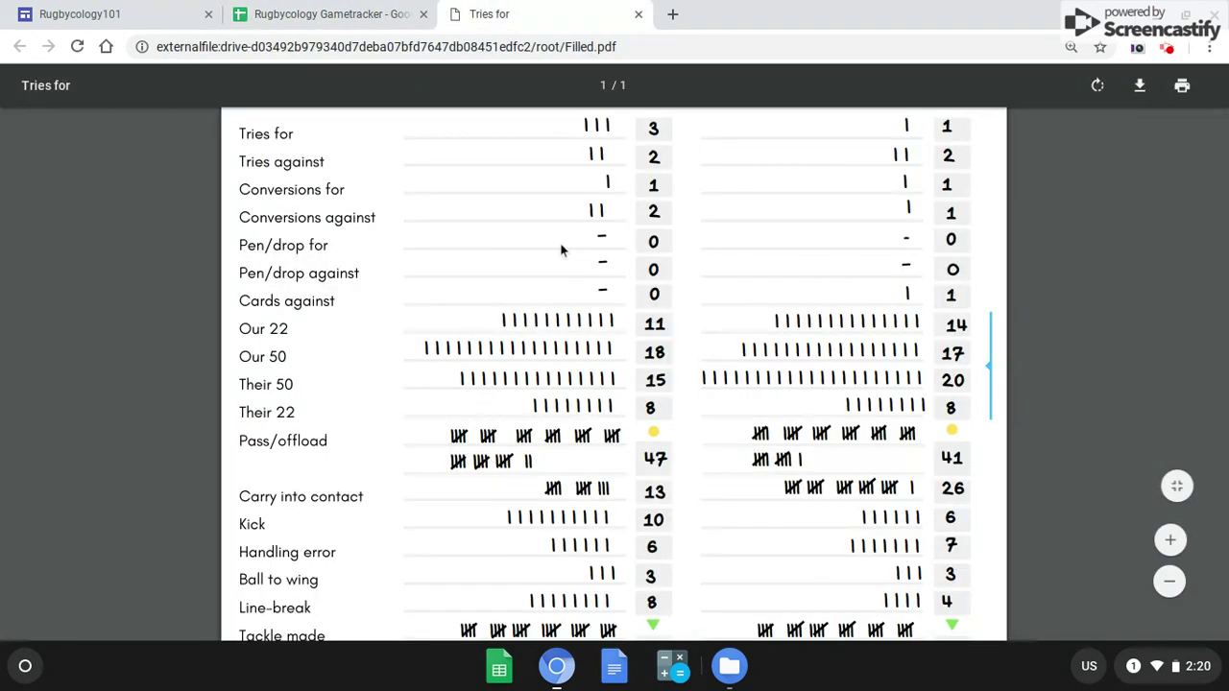
pyautogui.scroll(-3, 567, 249)
pyautogui.scroll(-1, 585, 246)
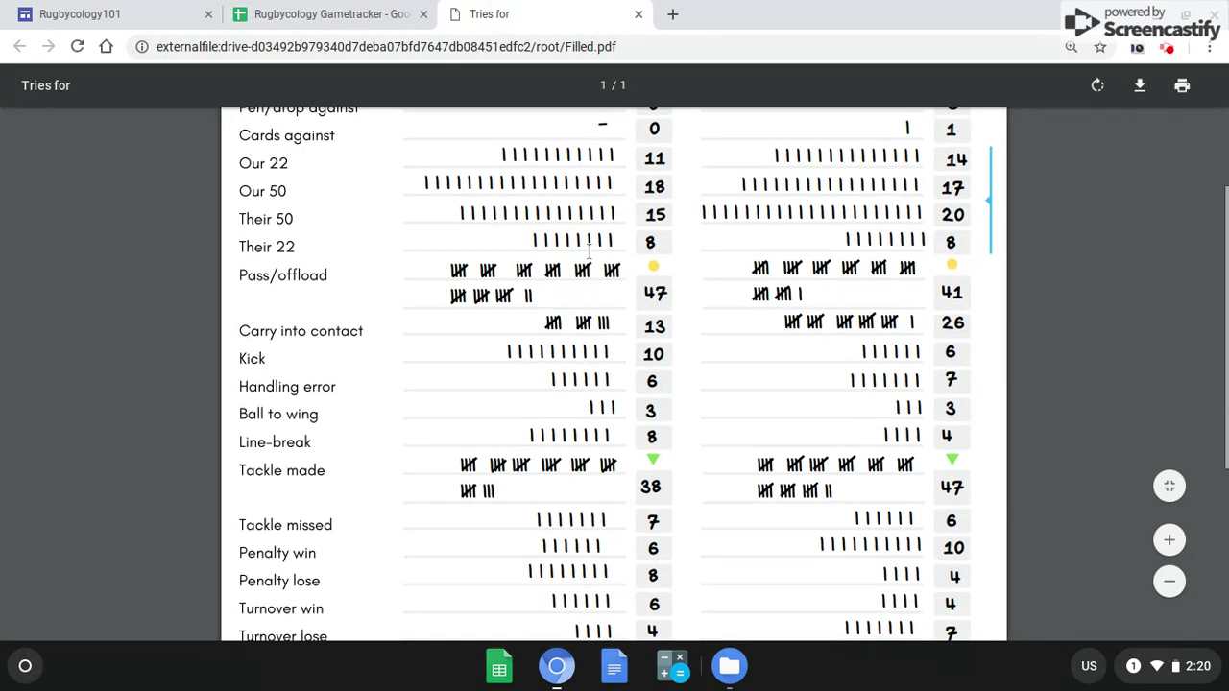
pyautogui.click(352, 16)
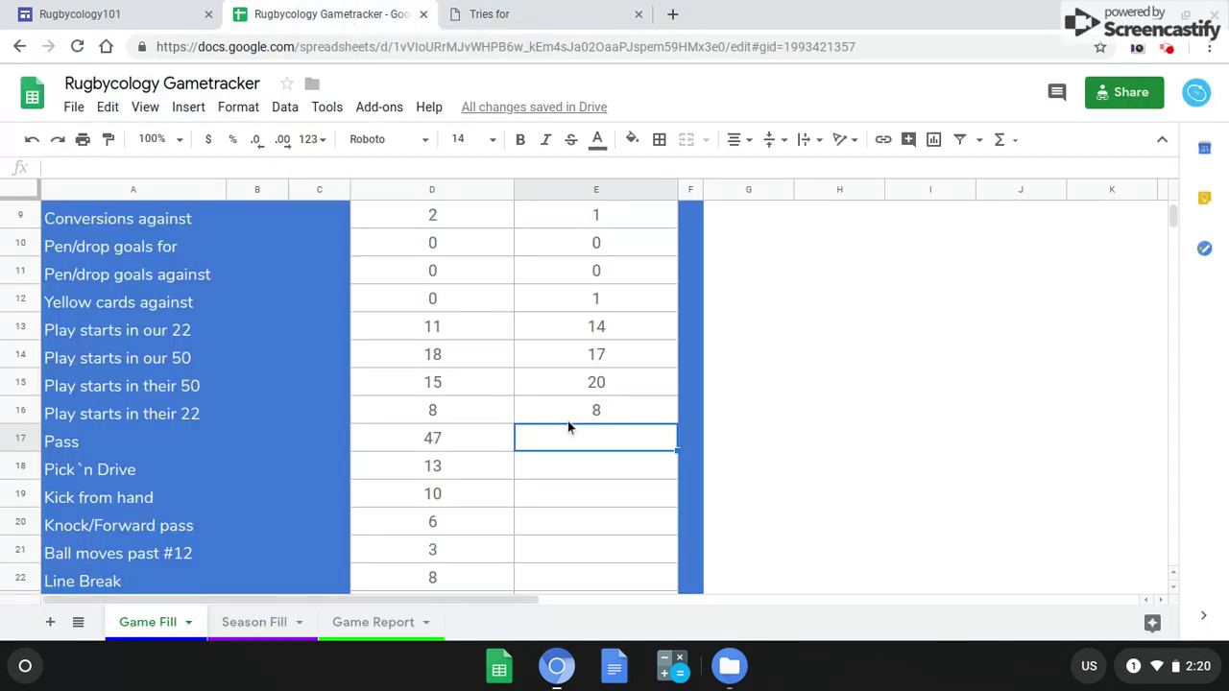
pyautogui.write('41')
pyautogui.press('Return')
pyautogui.write('26')
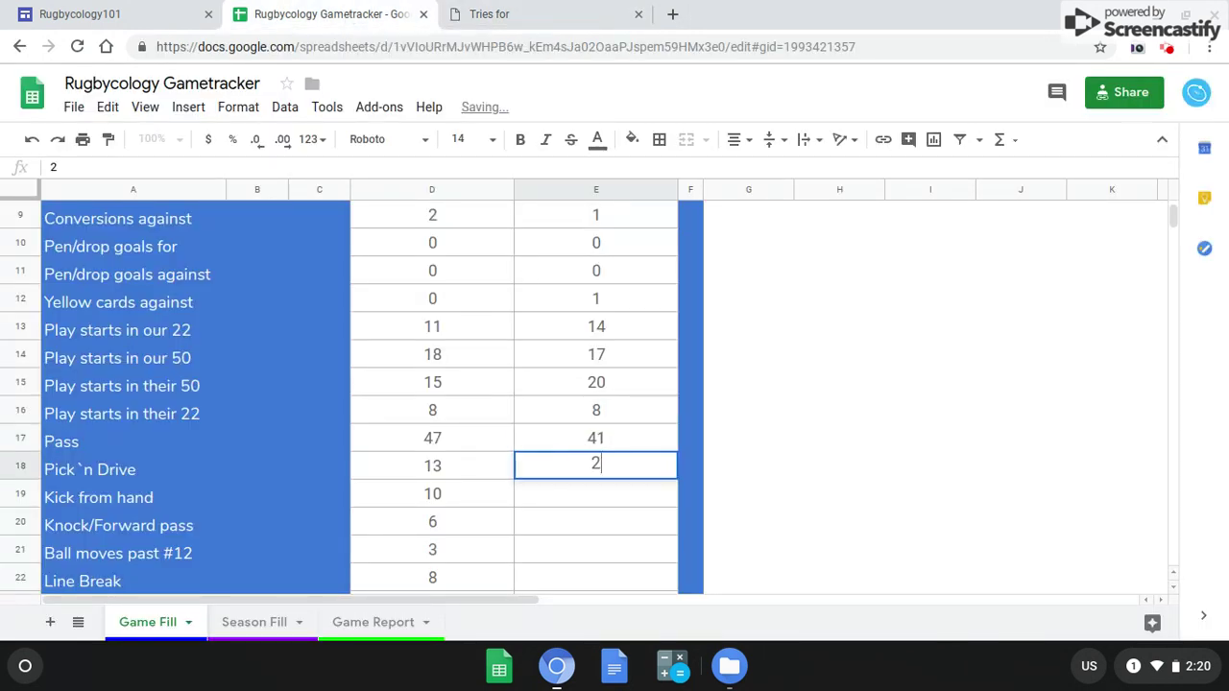
pyautogui.click(594, 495)
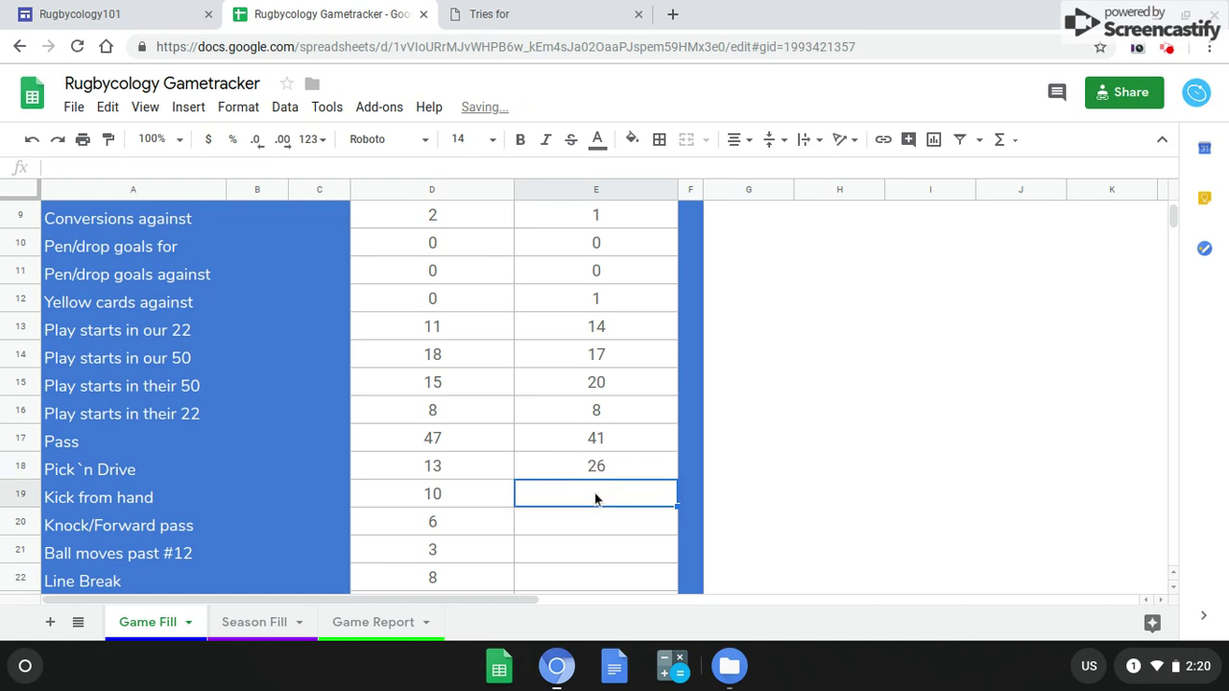
pyautogui.write('6')
pyautogui.click(602, 520)
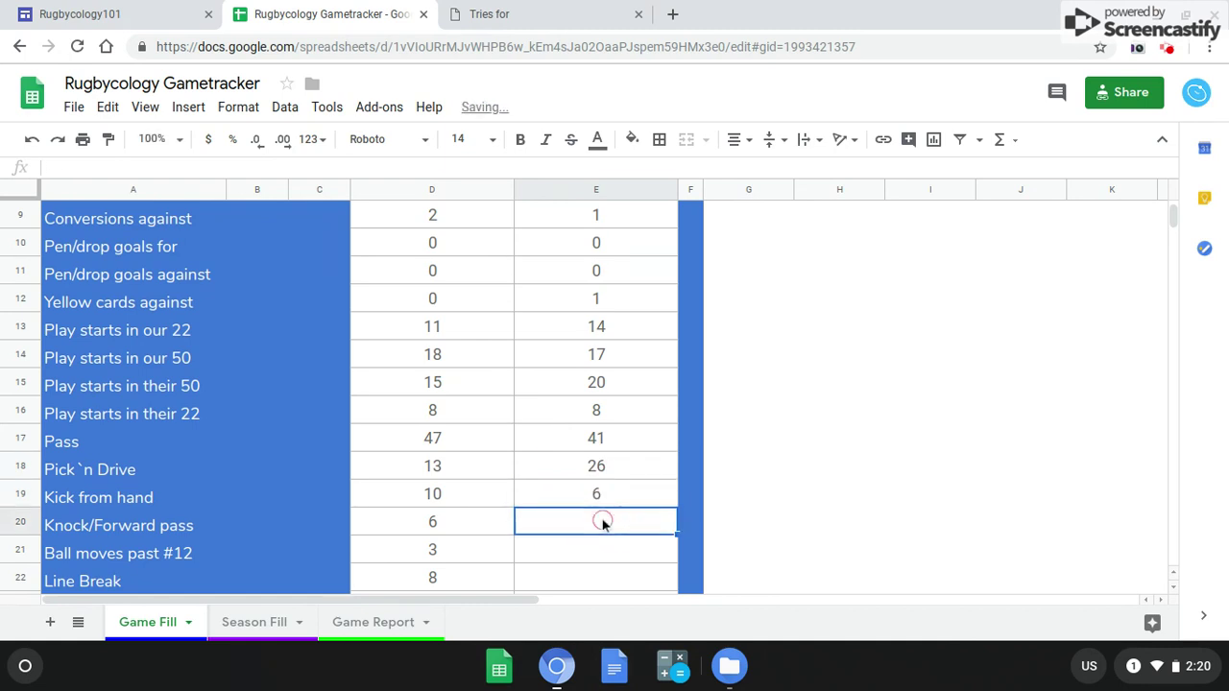
pyautogui.write('7')
# Step: Recheck the tally sheet and enter Ball moves past #12 as 3 and Line Break as 4
pyautogui.click(589, 19)
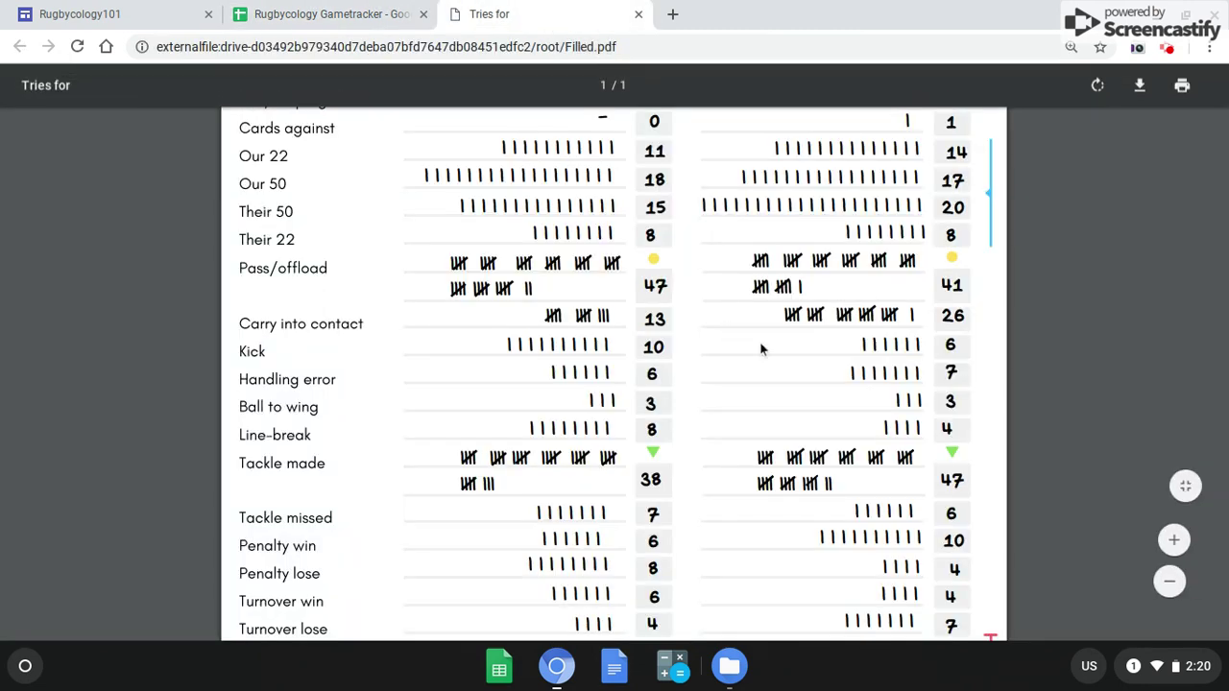
pyautogui.click(361, 15)
pyautogui.click(610, 551)
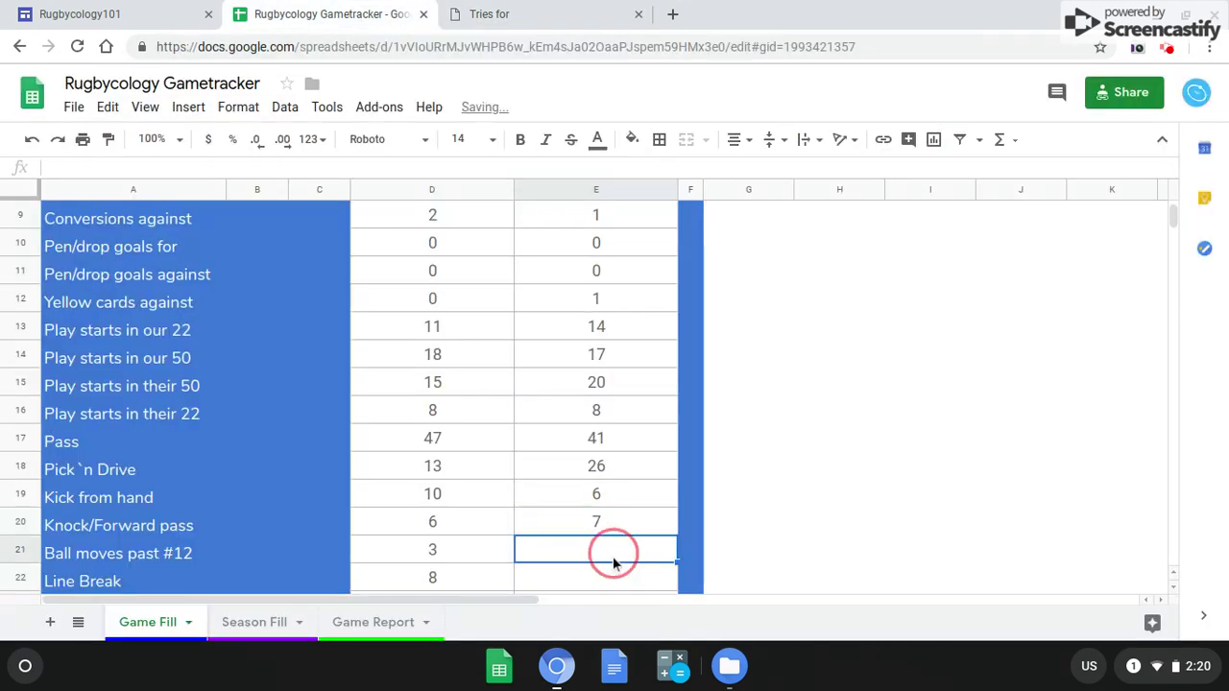
pyautogui.write('3')
pyautogui.click(611, 578)
pyautogui.write('4')
pyautogui.scroll(-3, 605, 475)
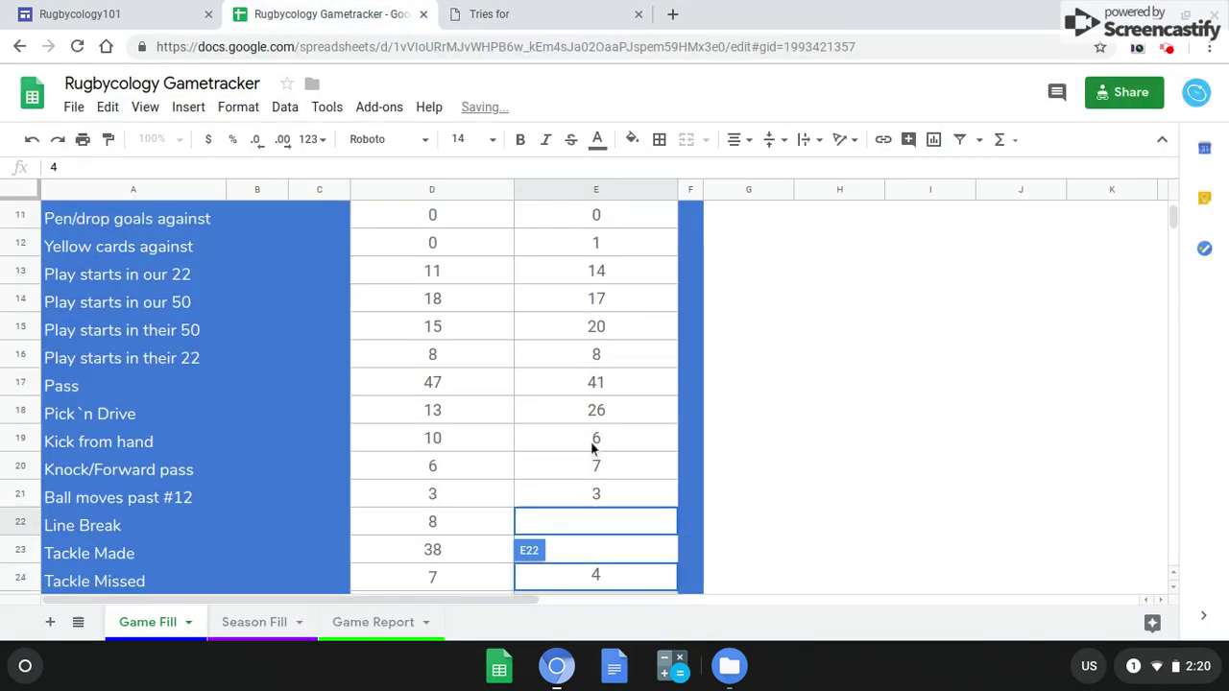
pyautogui.click(613, 451)
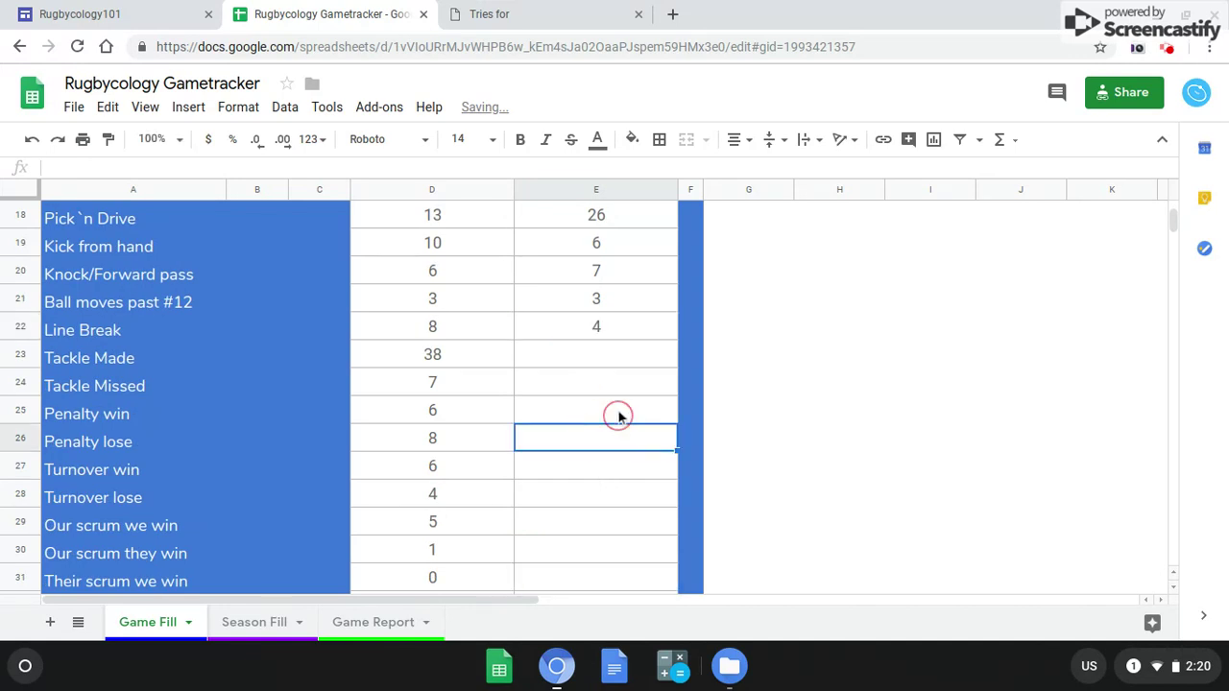
# Step: Enter second-half defence counts: Tackle Made 47, Tackle Missed 6, Penalty win 10, Penalty lose 4, then 4
pyautogui.click(592, 359)
pyautogui.click(498, 21)
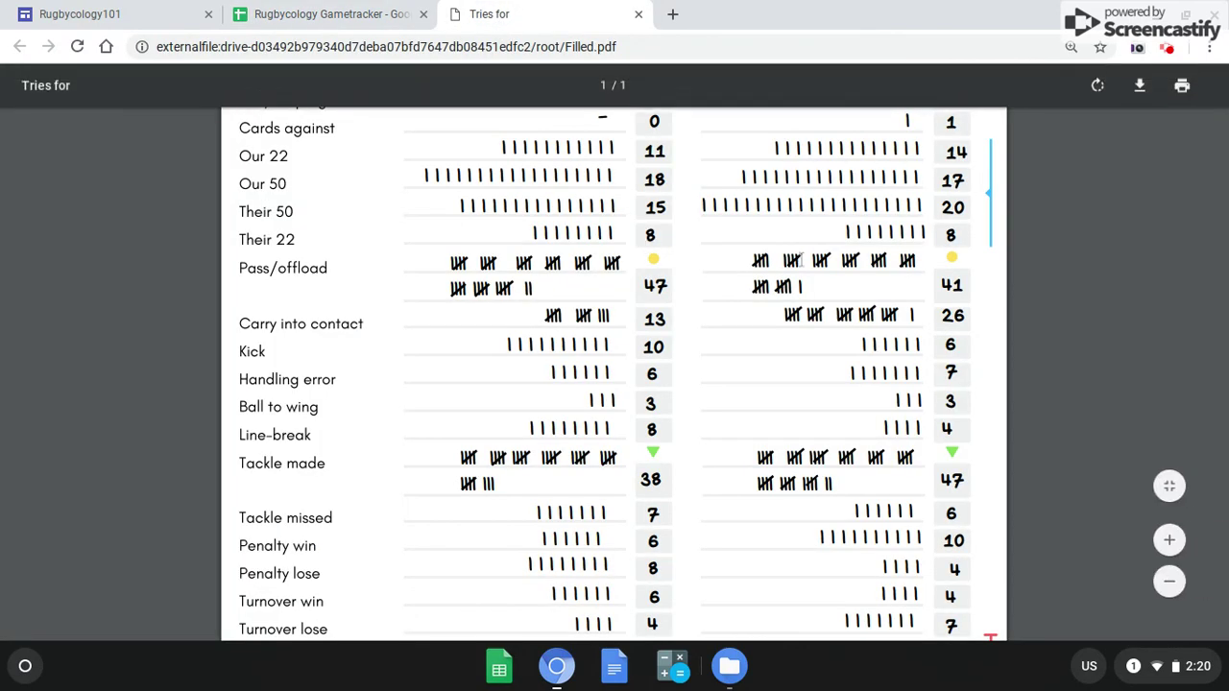
pyautogui.scroll(-3, 822, 290)
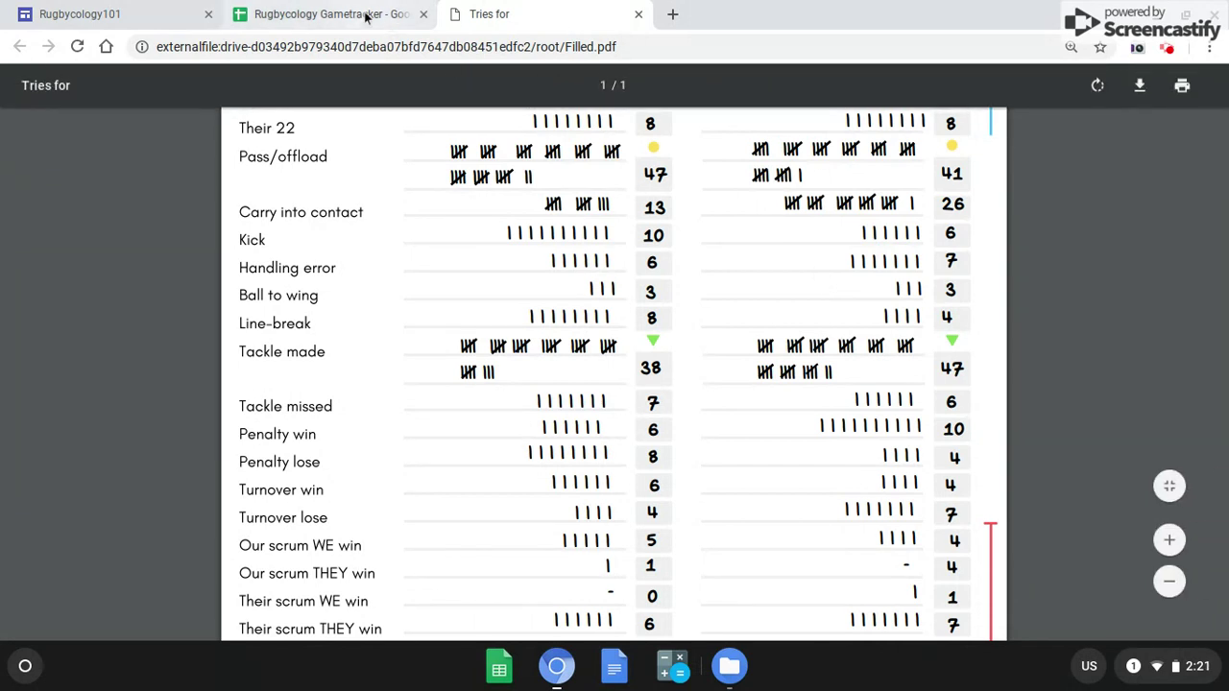
pyautogui.hotkey('ctrl', 'shift', 'Tab')
pyautogui.write('47')
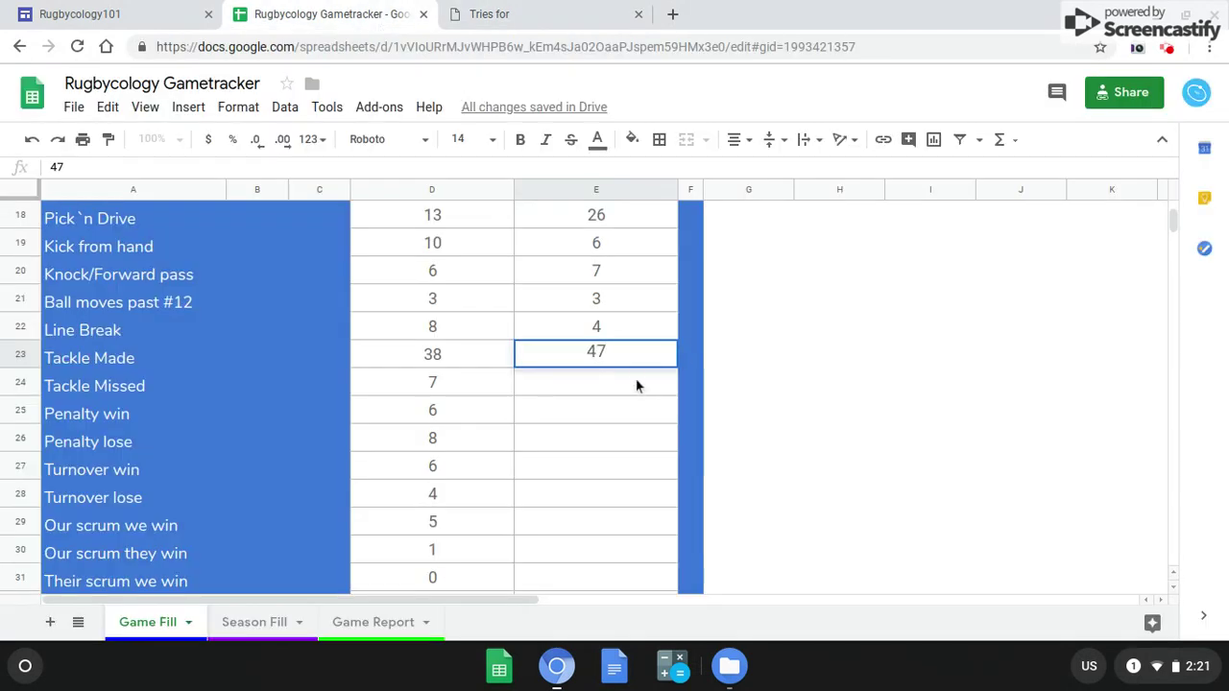
pyautogui.press('Return')
pyautogui.write('6')
pyautogui.press('Return')
pyautogui.write('10')
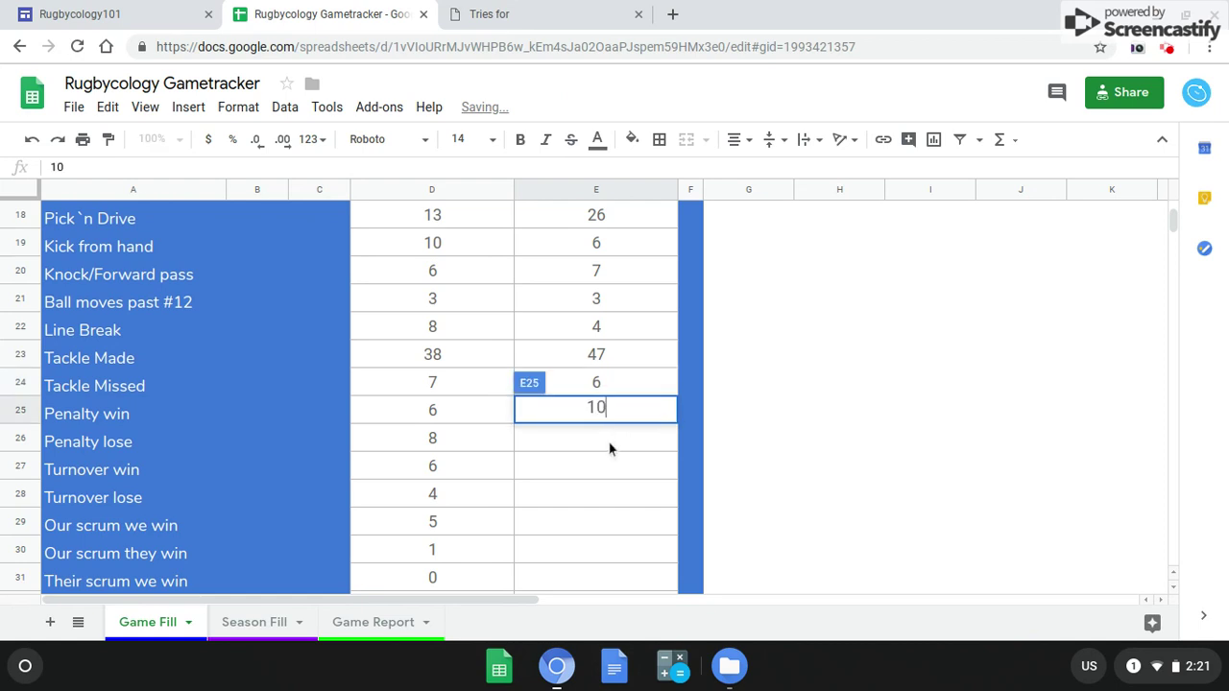
pyautogui.press('Return')
pyautogui.write('4')
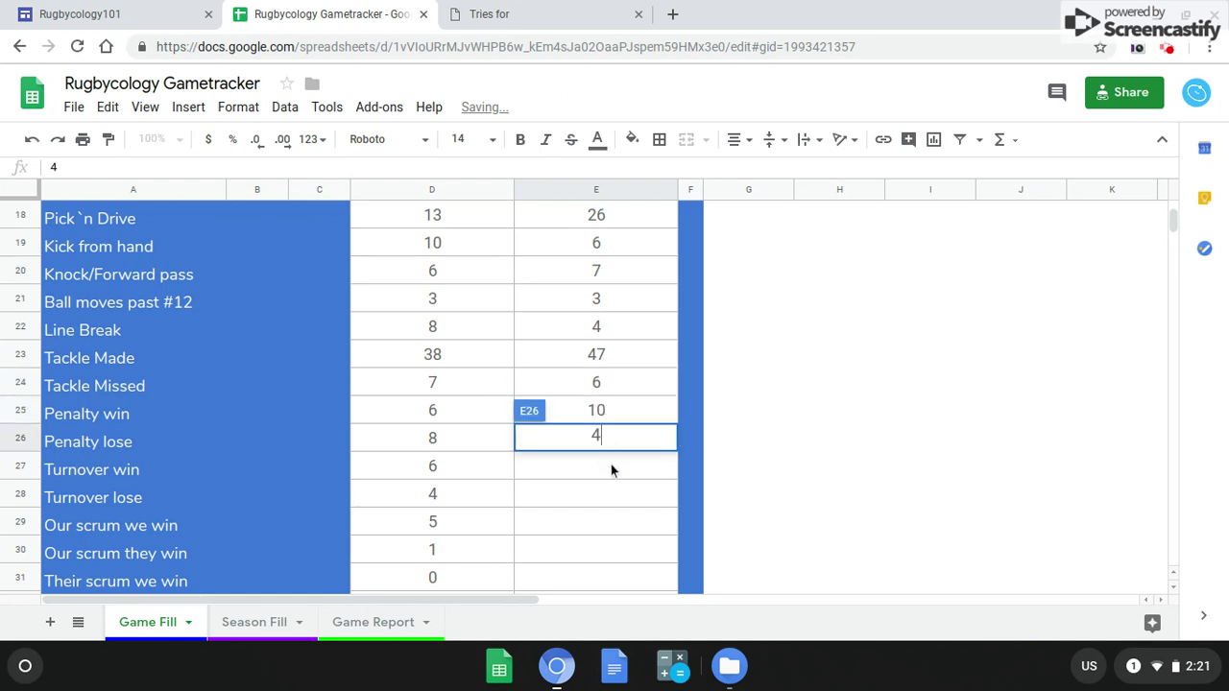
pyautogui.press('Return')
pyautogui.write('4')
pyautogui.click(619, 500)
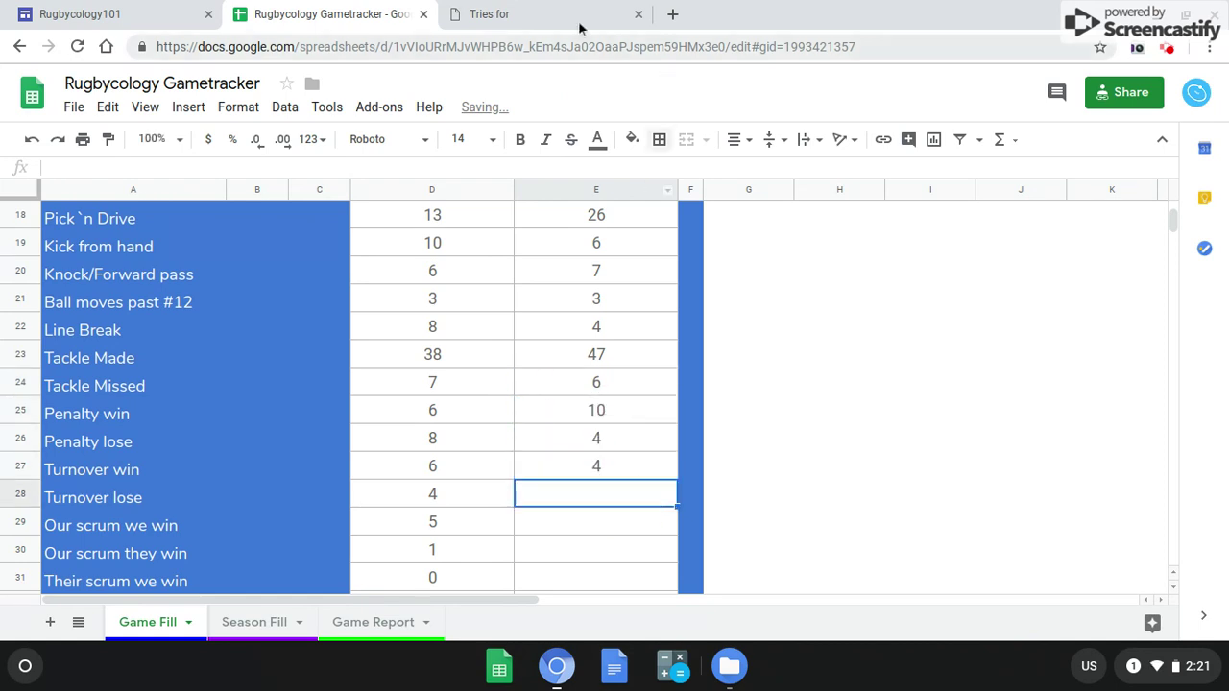
# Step: Enter Turnover lose 7, Our scrum we win 4 and Our scrum they win 4
pyautogui.click(490, 13)
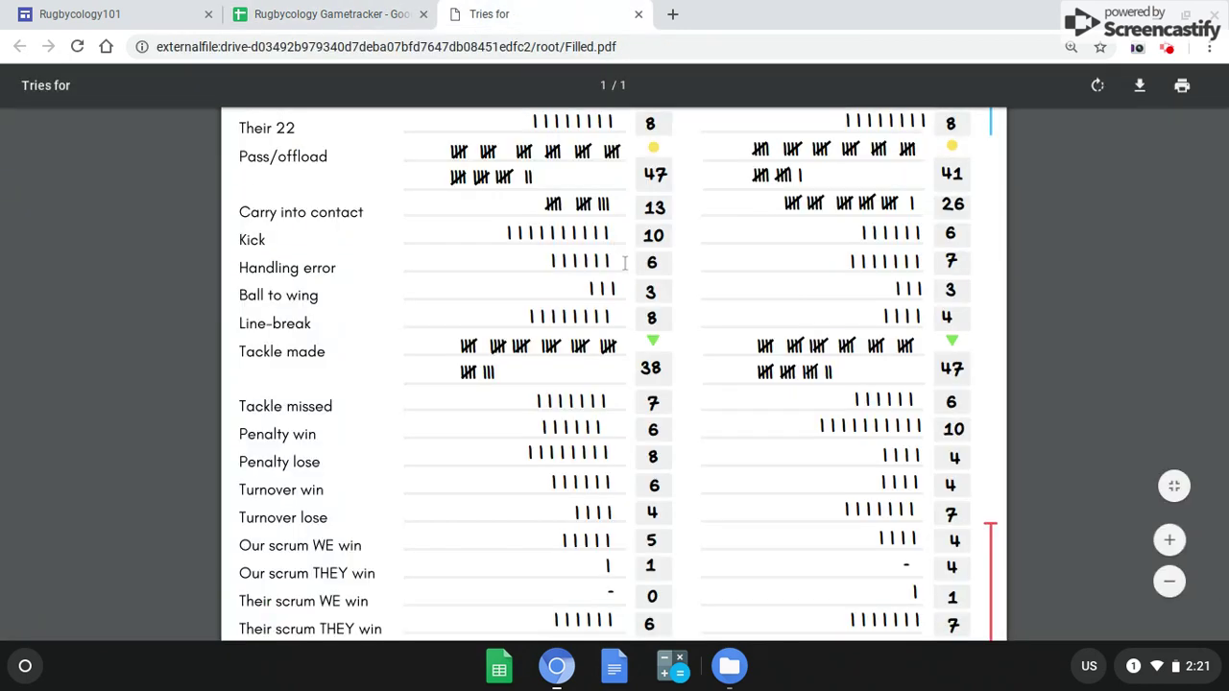
pyautogui.scroll(-2, 683, 290)
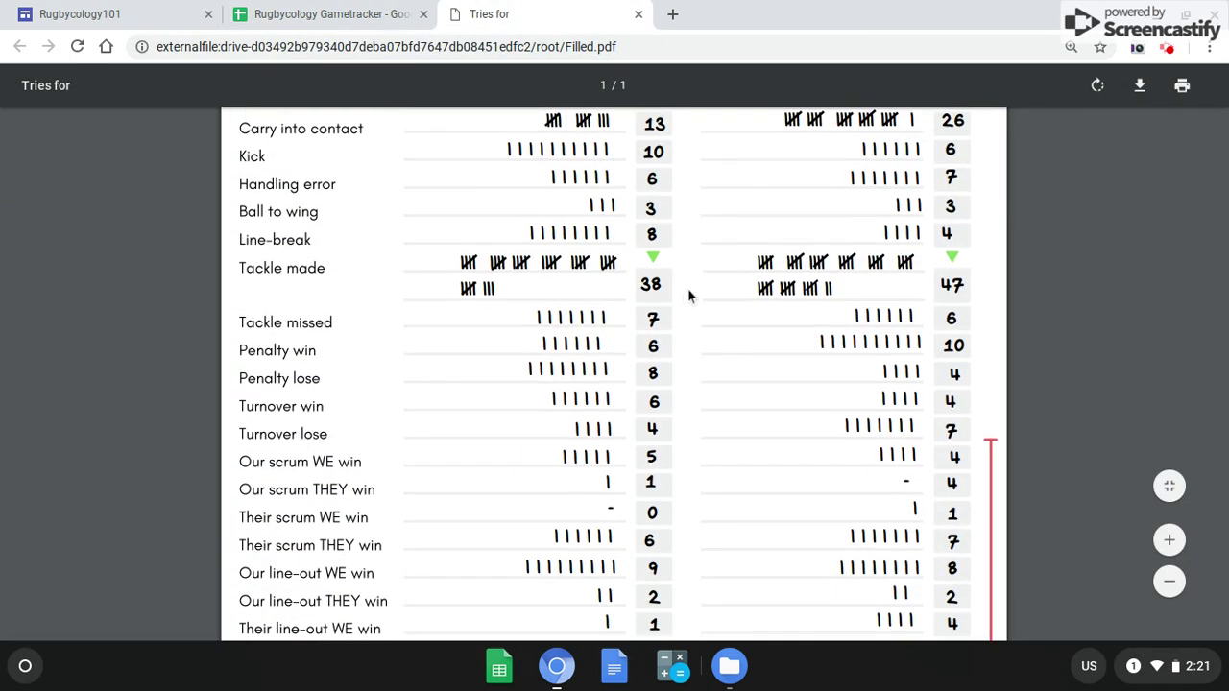
pyautogui.click(332, 13)
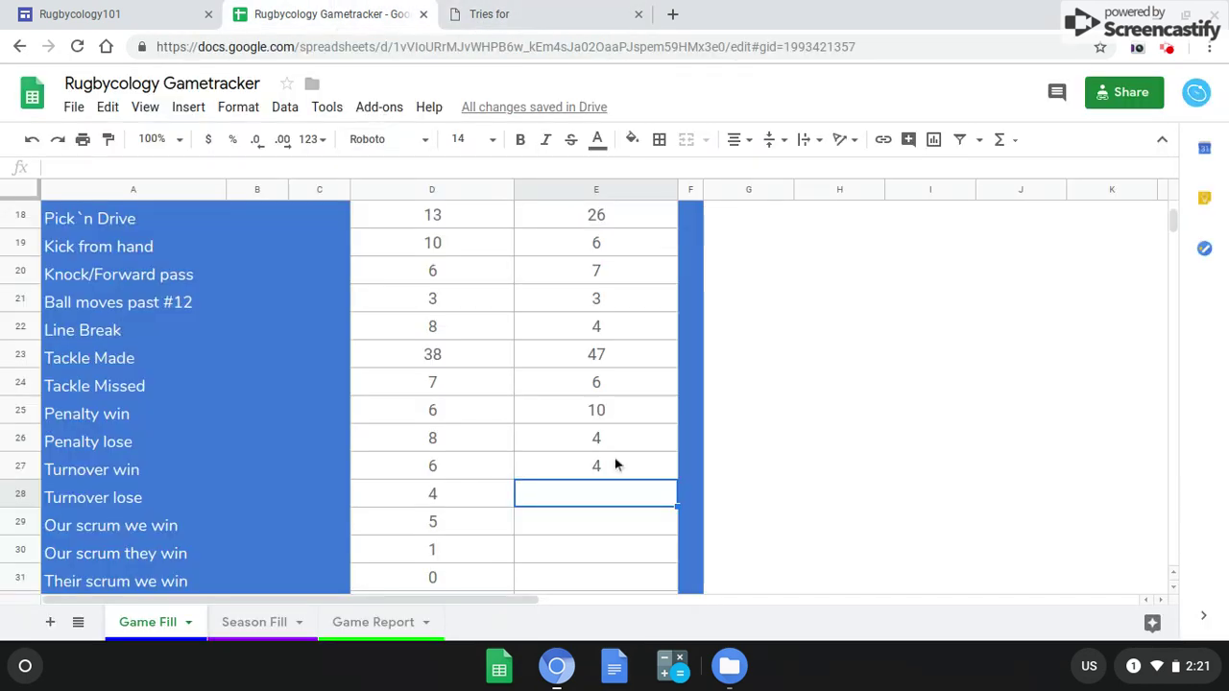
pyautogui.write('7')
pyautogui.press('Return')
pyautogui.write('4')
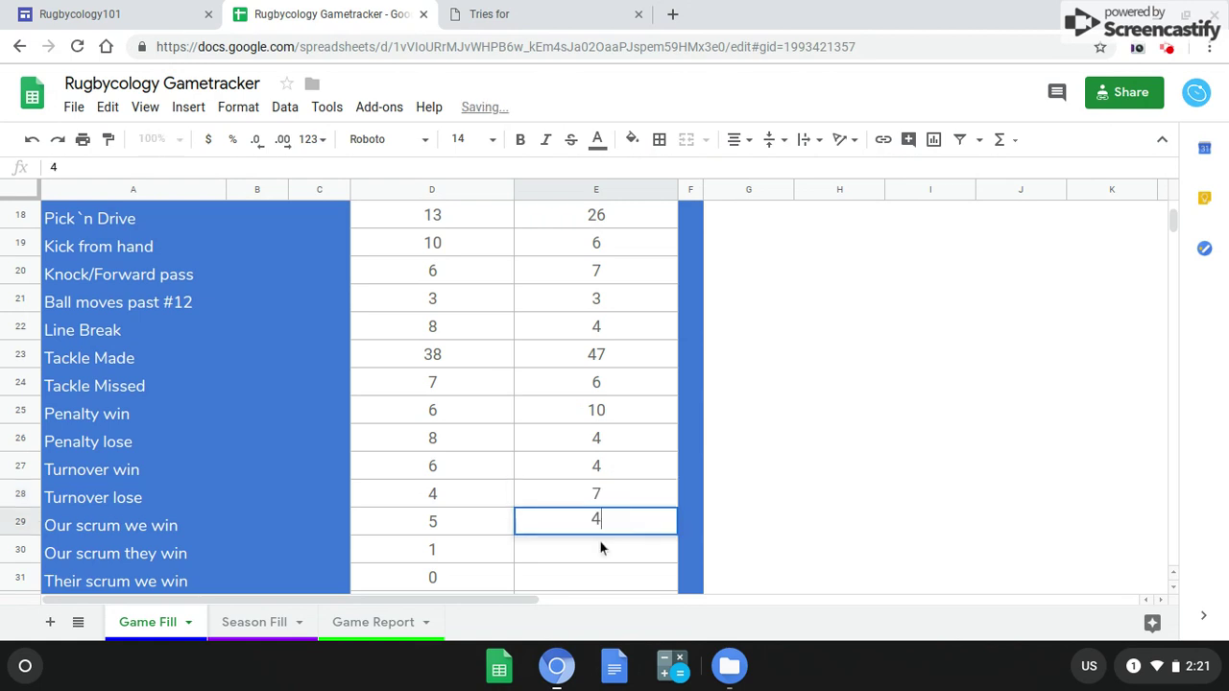
pyautogui.press('Return')
pyautogui.write('4')
pyautogui.scroll(-2, 544, 437)
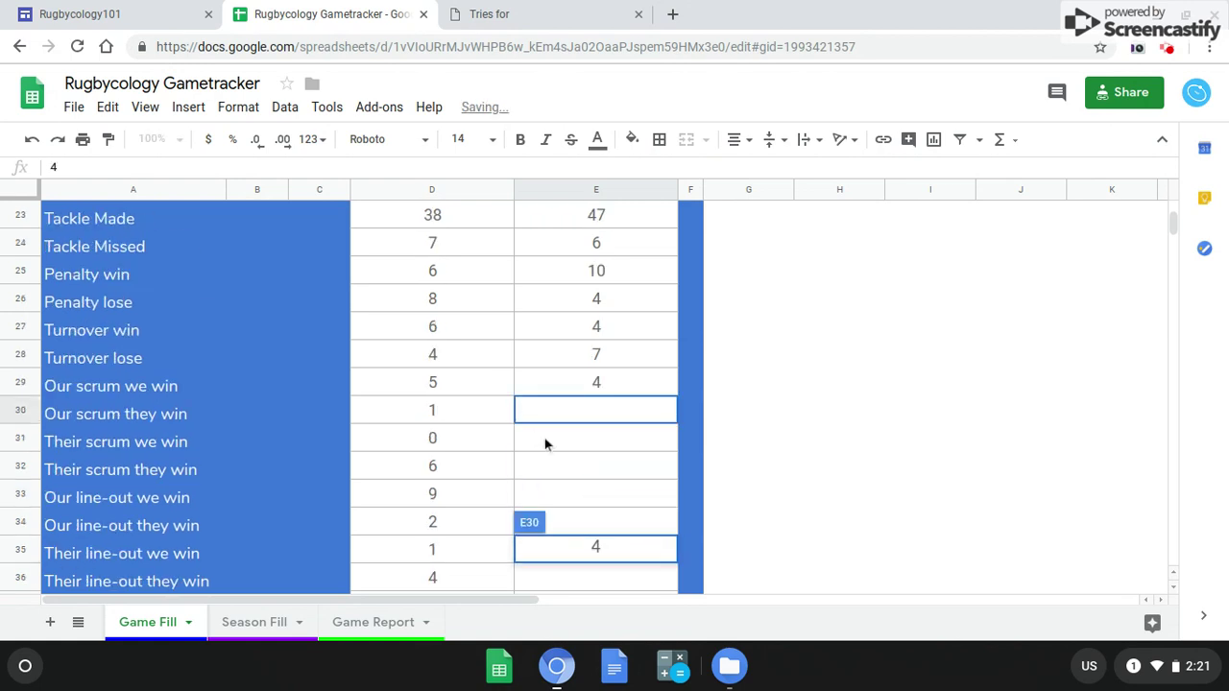
pyautogui.press('Return')
pyautogui.press('Down')
# Step: Enter Their scrum we win 1 and Their scrum they win 7
pyautogui.click(595, 433)
pyautogui.write('1')
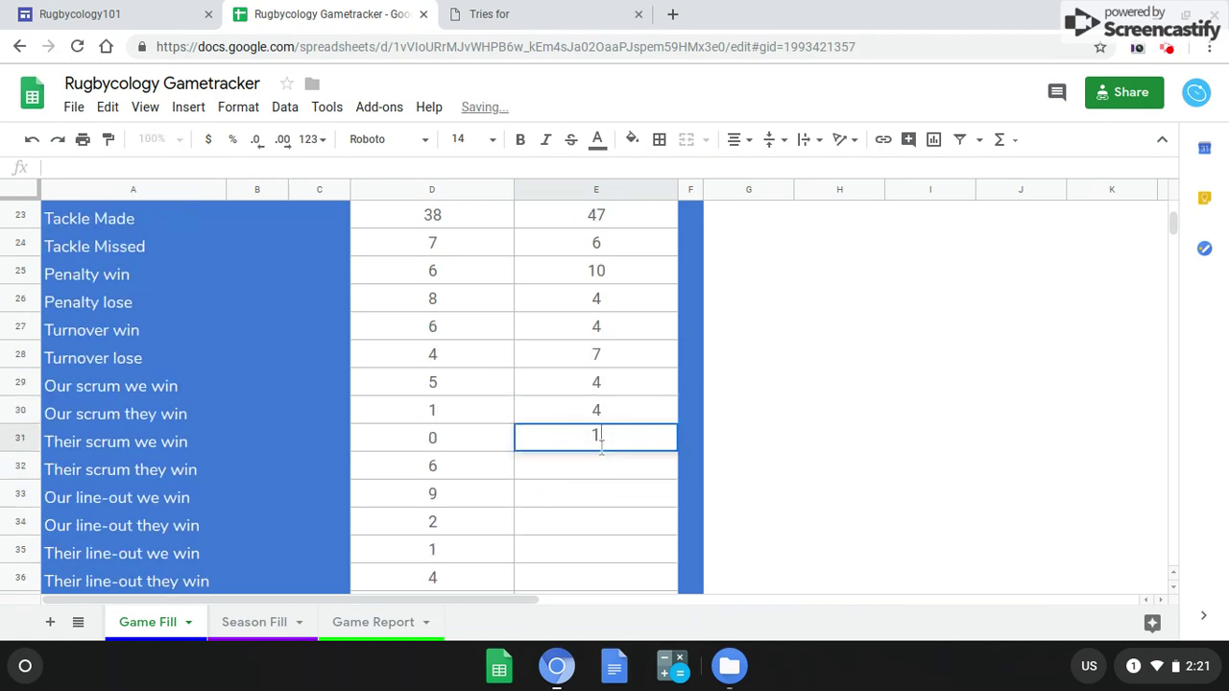
pyautogui.press('Return')
pyautogui.write('7')
pyautogui.click(545, 485)
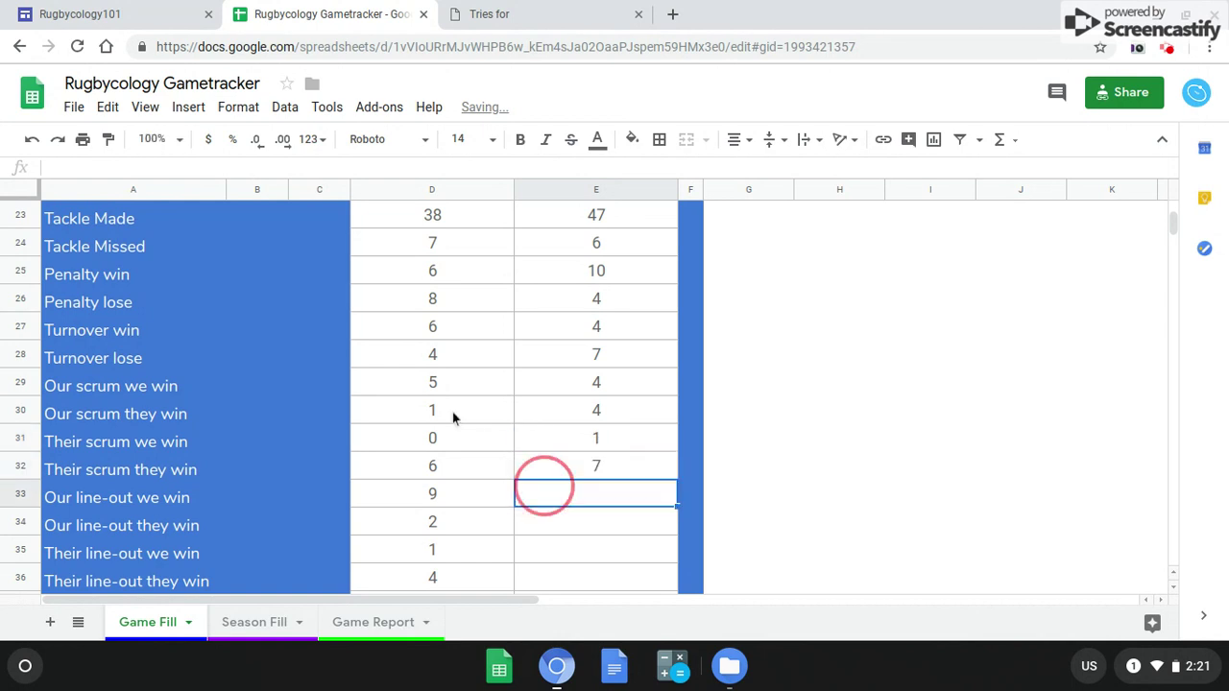
pyautogui.scroll(-3, 447, 420)
pyautogui.click(550, 23)
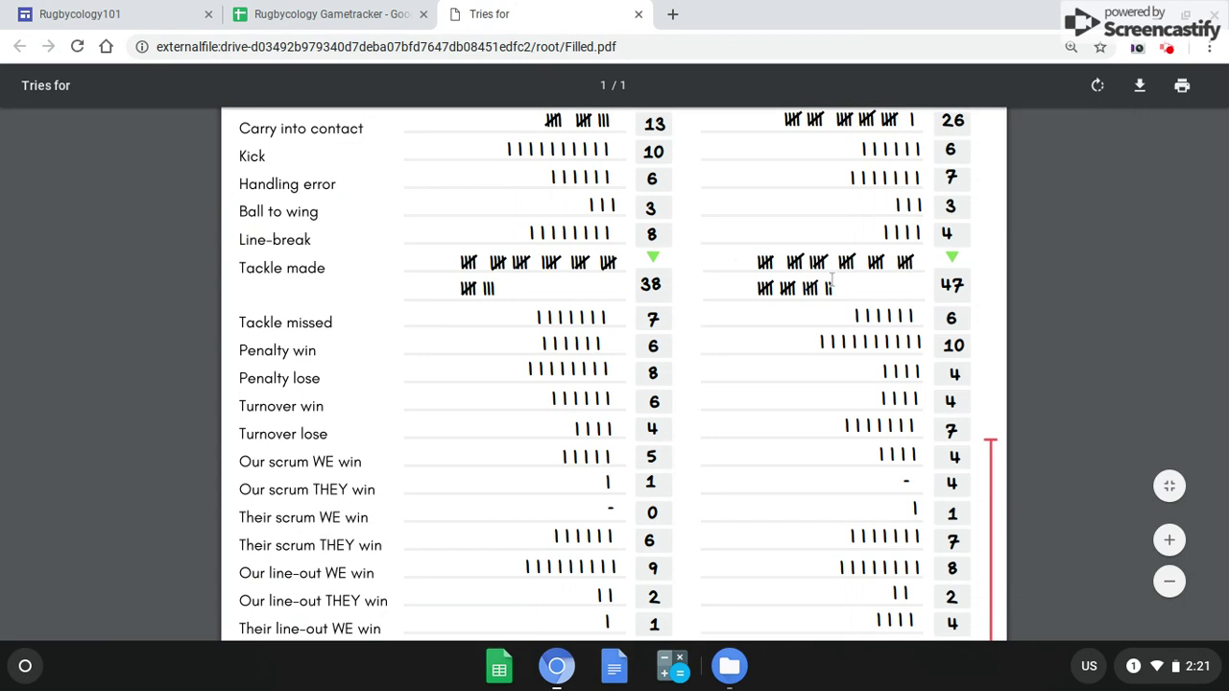
# Step: Enter the second-half line-out counts 8, 2, 4 and 6 from the tally sheet
pyautogui.scroll(1, 839, 315)
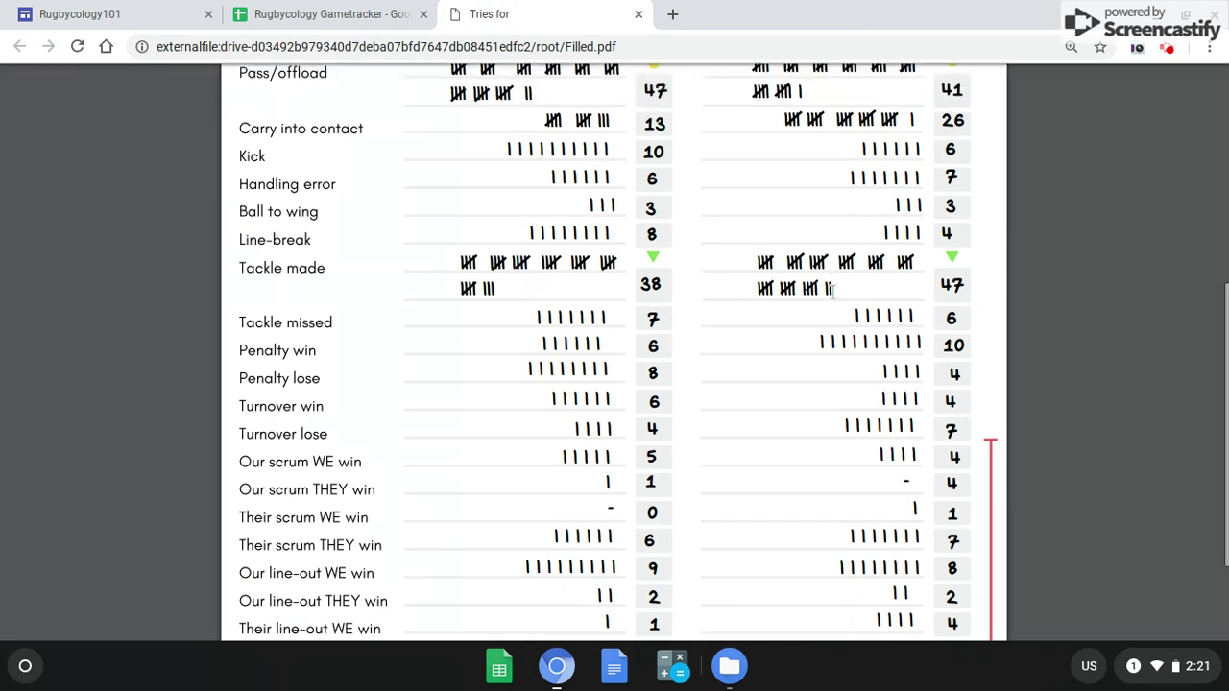
pyautogui.scroll(-4, 839, 315)
pyautogui.scroll(1, 839, 315)
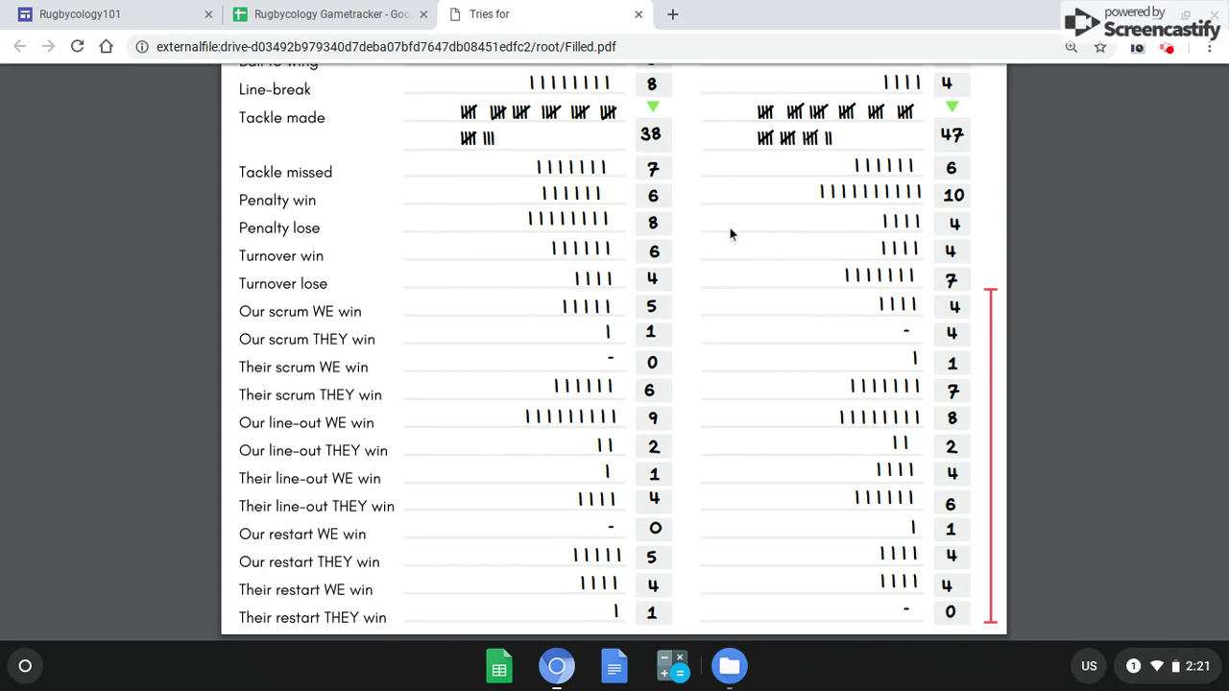
pyautogui.click(327, 13)
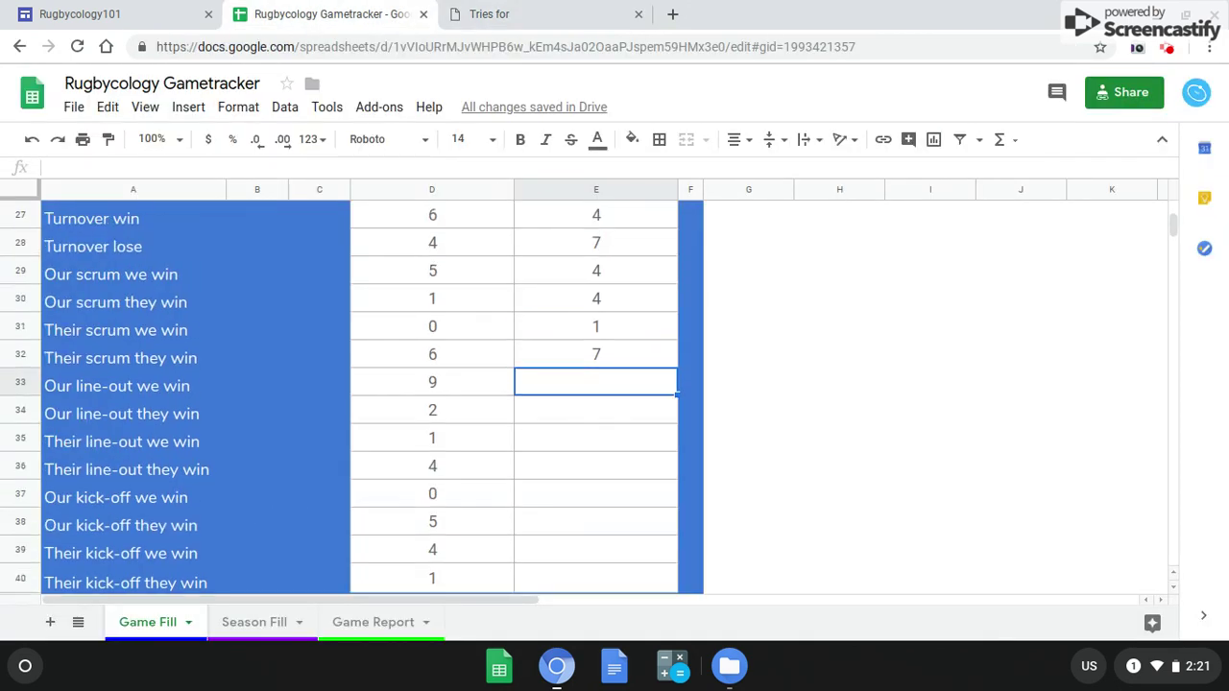
pyautogui.click(490, 13)
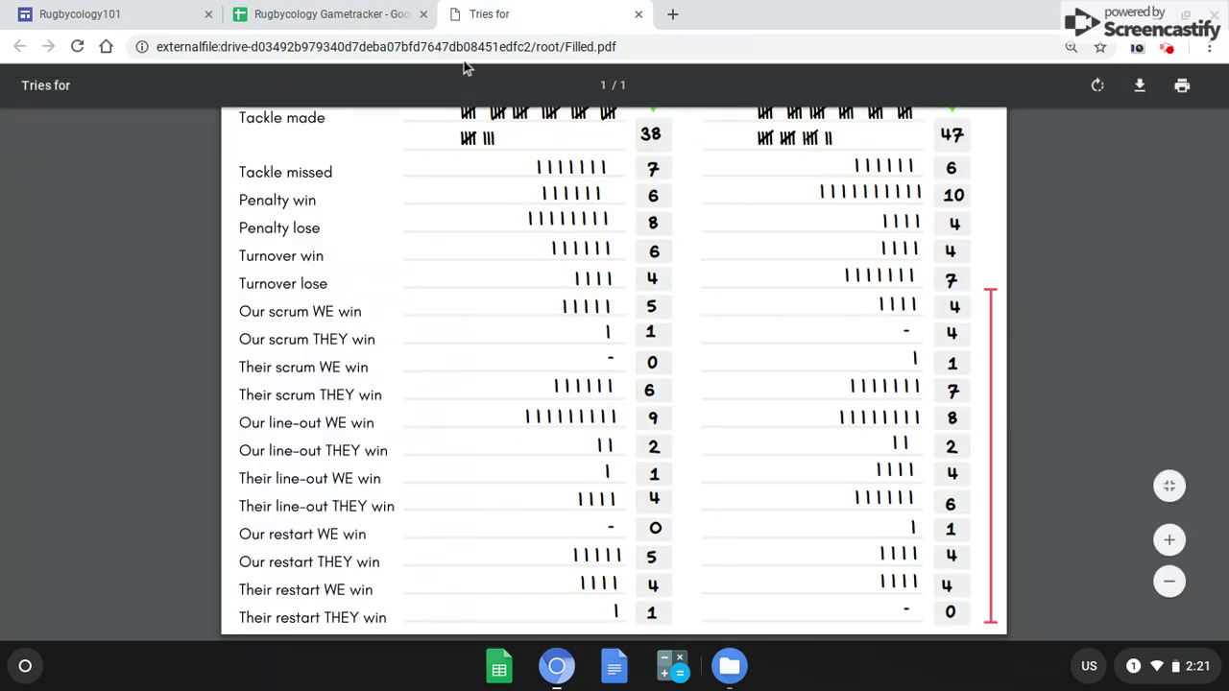
pyautogui.click(327, 13)
pyautogui.write('8')
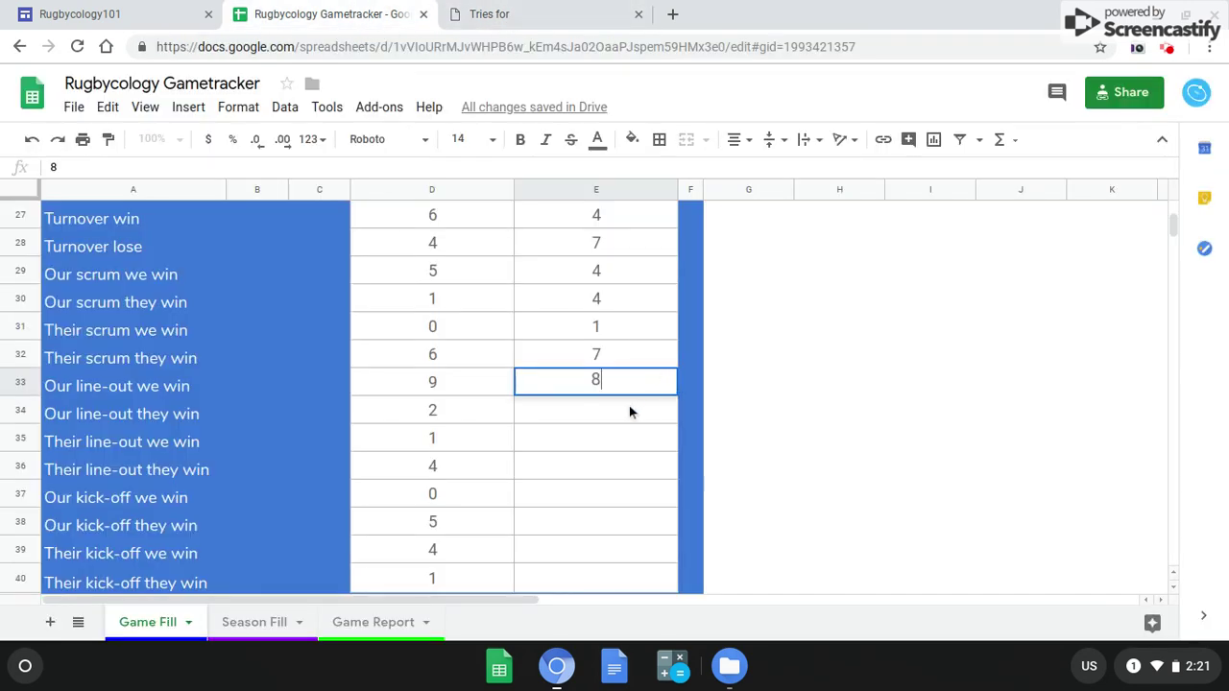
pyautogui.press('Return')
pyautogui.write('2')
pyautogui.press('Return')
pyautogui.write('4')
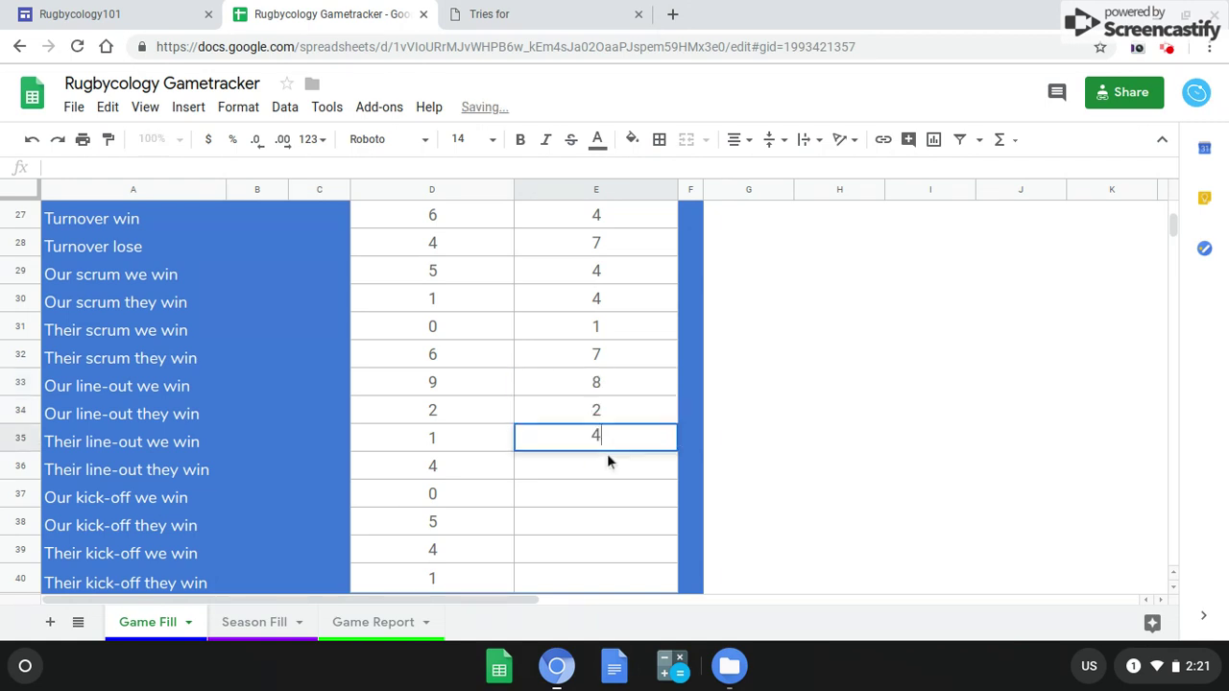
pyautogui.press('Return')
pyautogui.write('6')
pyautogui.click(600, 493)
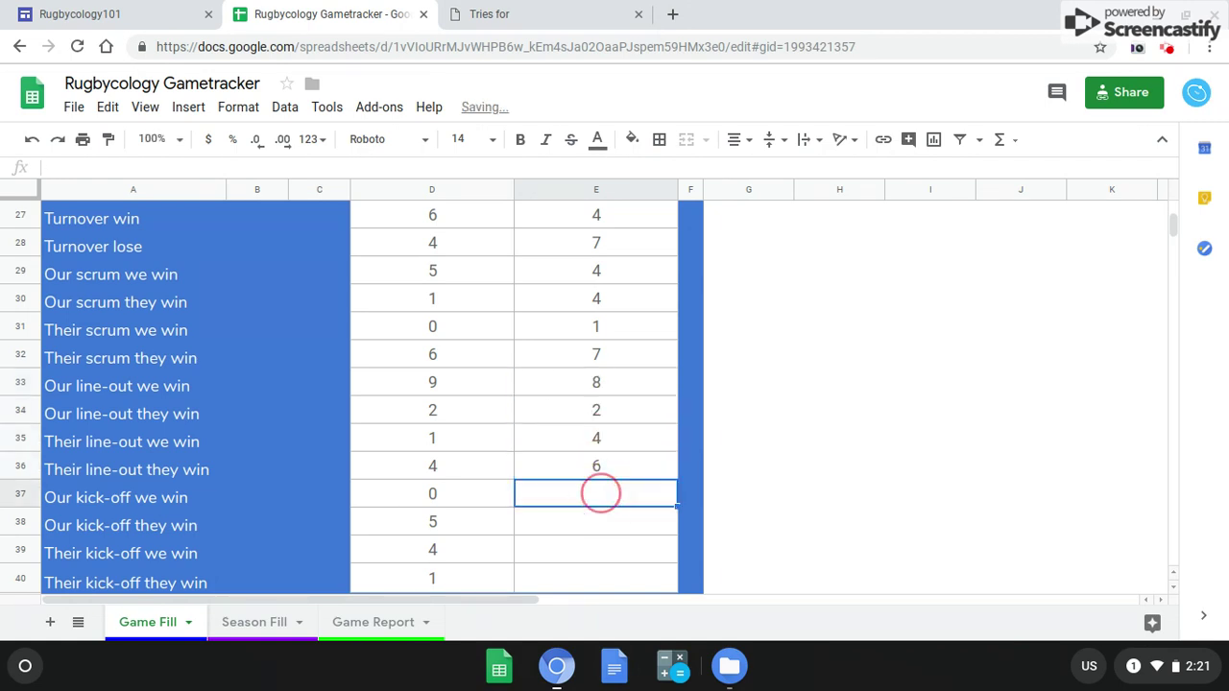
# Step: Enter the second-half kick-off counts 1, 4, 4 and 0
pyautogui.write('1')
pyautogui.scroll(-2, 617, 447)
pyautogui.click(623, 414)
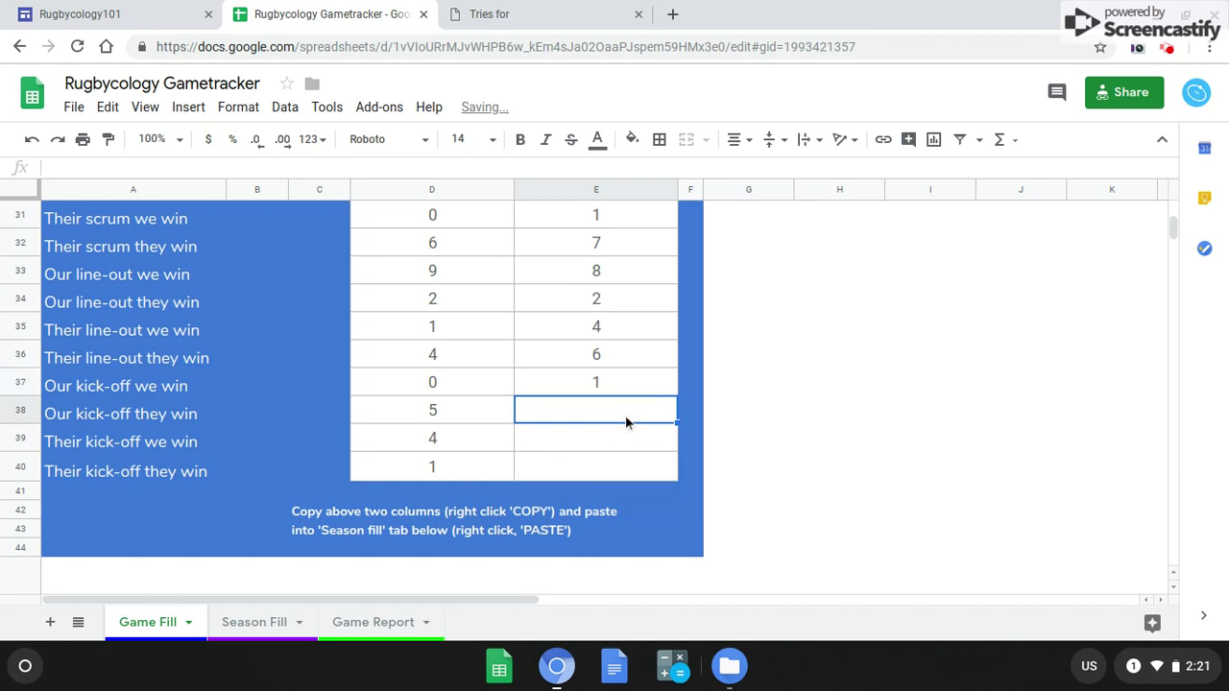
pyautogui.click(533, 15)
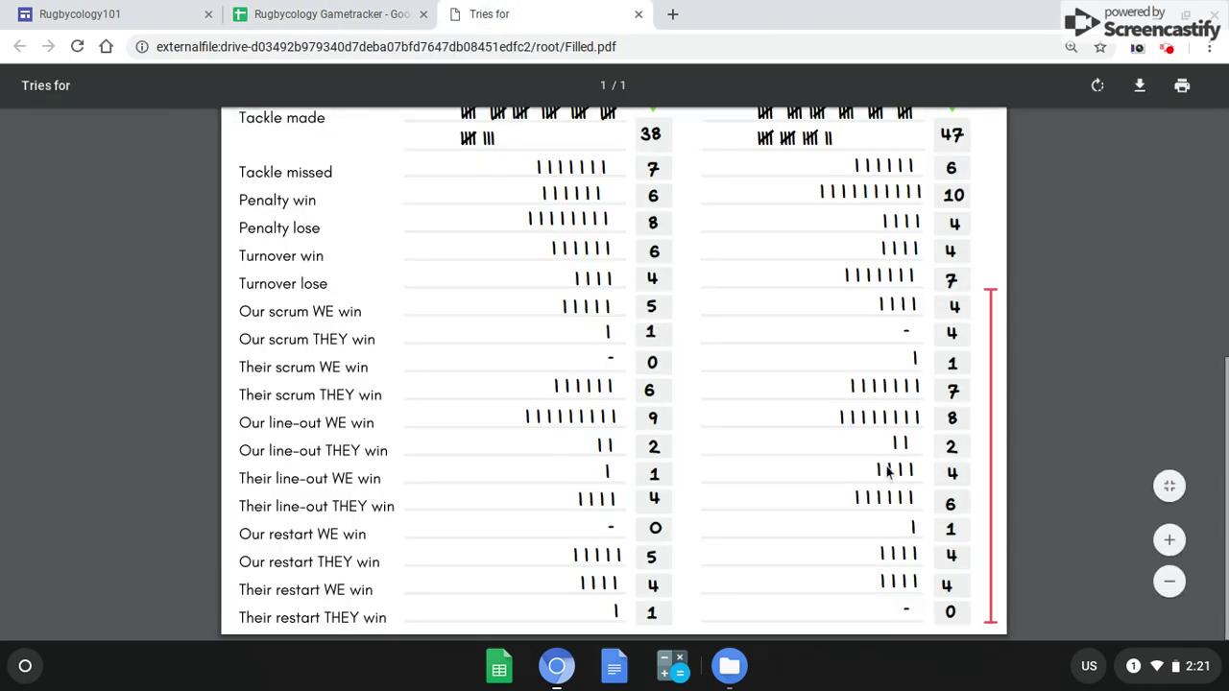
pyautogui.click(331, 15)
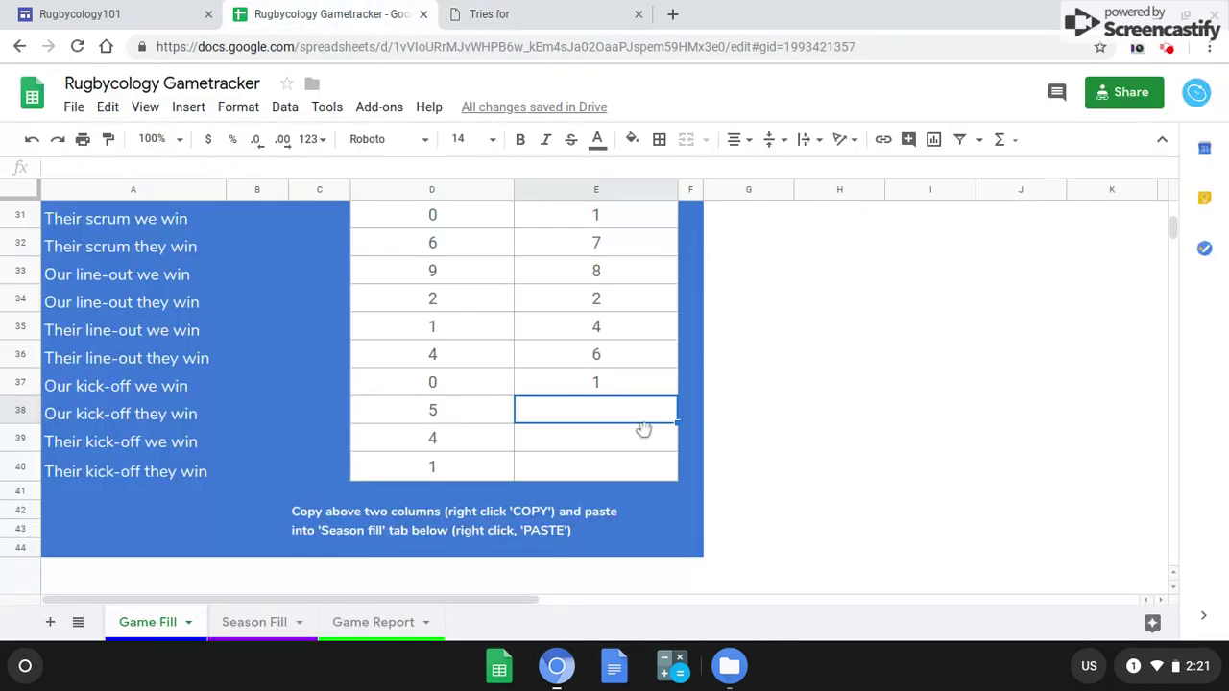
pyautogui.write('4')
pyautogui.press('Return')
pyautogui.write('4')
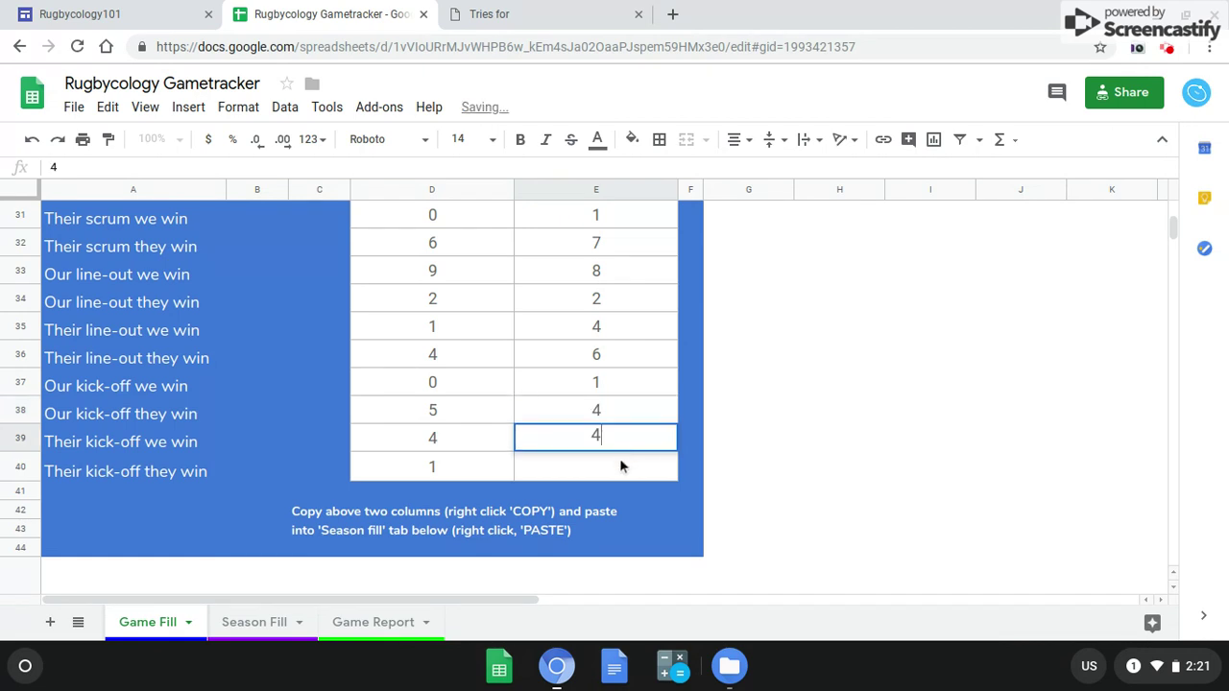
pyautogui.press('Return')
pyautogui.write('0')
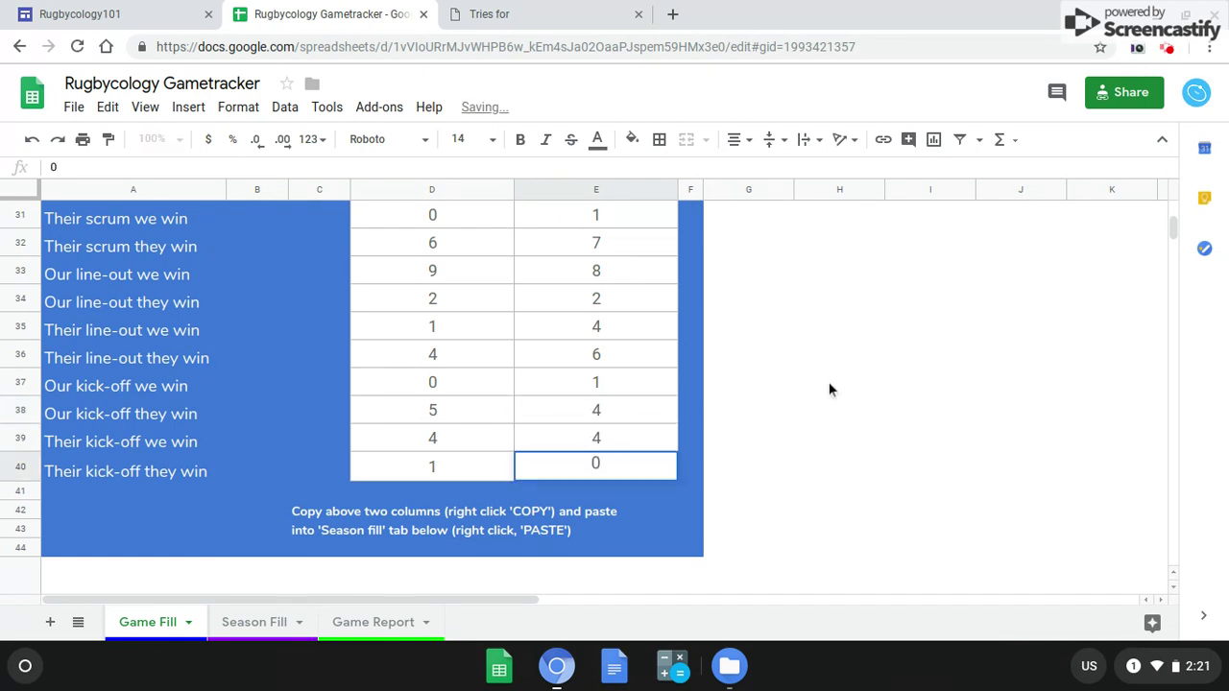
pyautogui.click(832, 411)
# Step: Review the completed half columns and bring up the Game Report sheet
pyautogui.scroll(10, 646, 382)
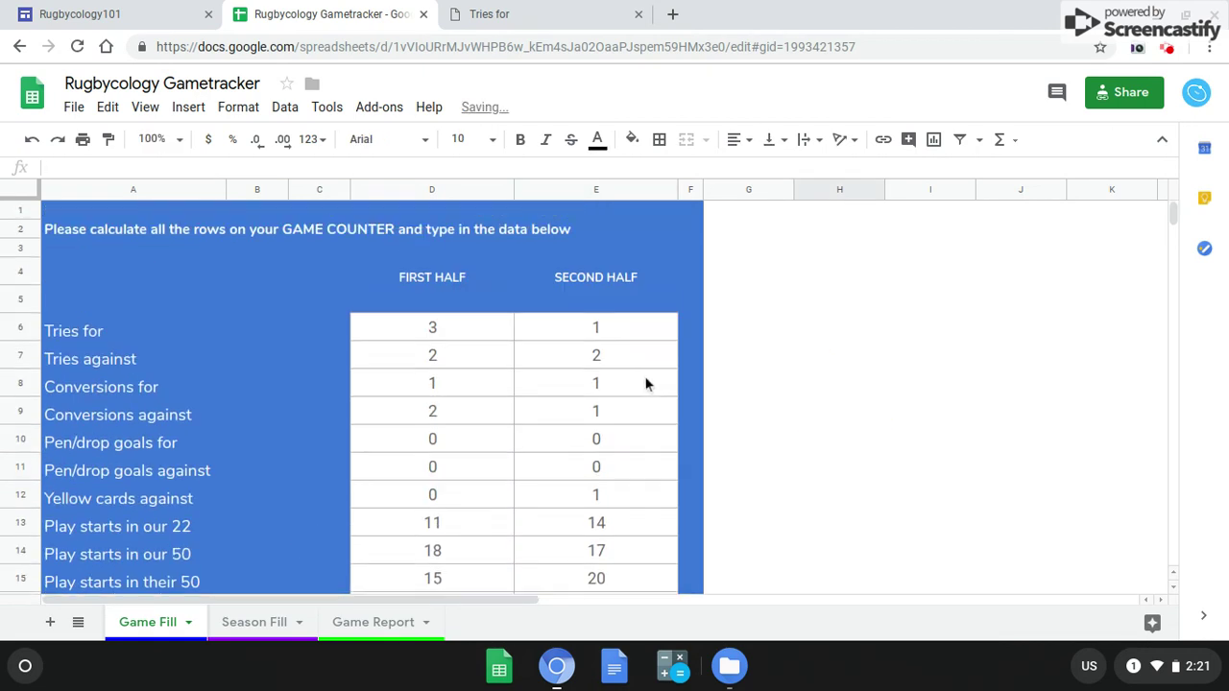
pyautogui.scroll(-5, 451, 488)
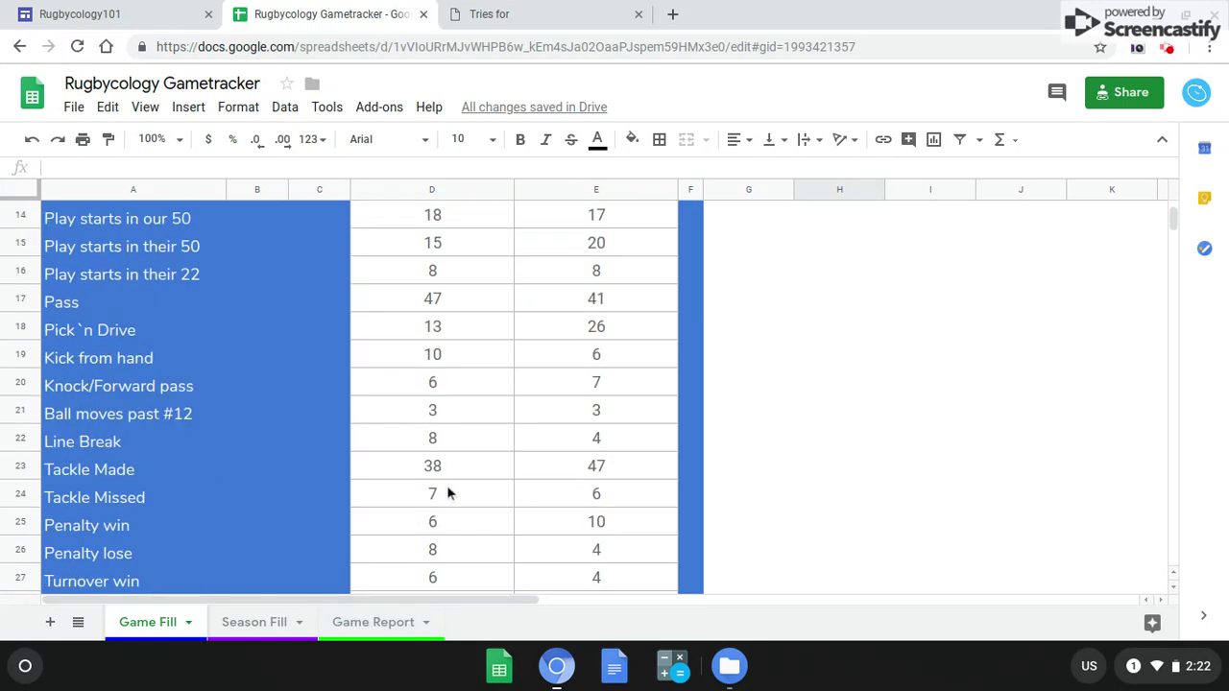
pyautogui.scroll(-5, 455, 493)
pyautogui.scroll(4, 455, 494)
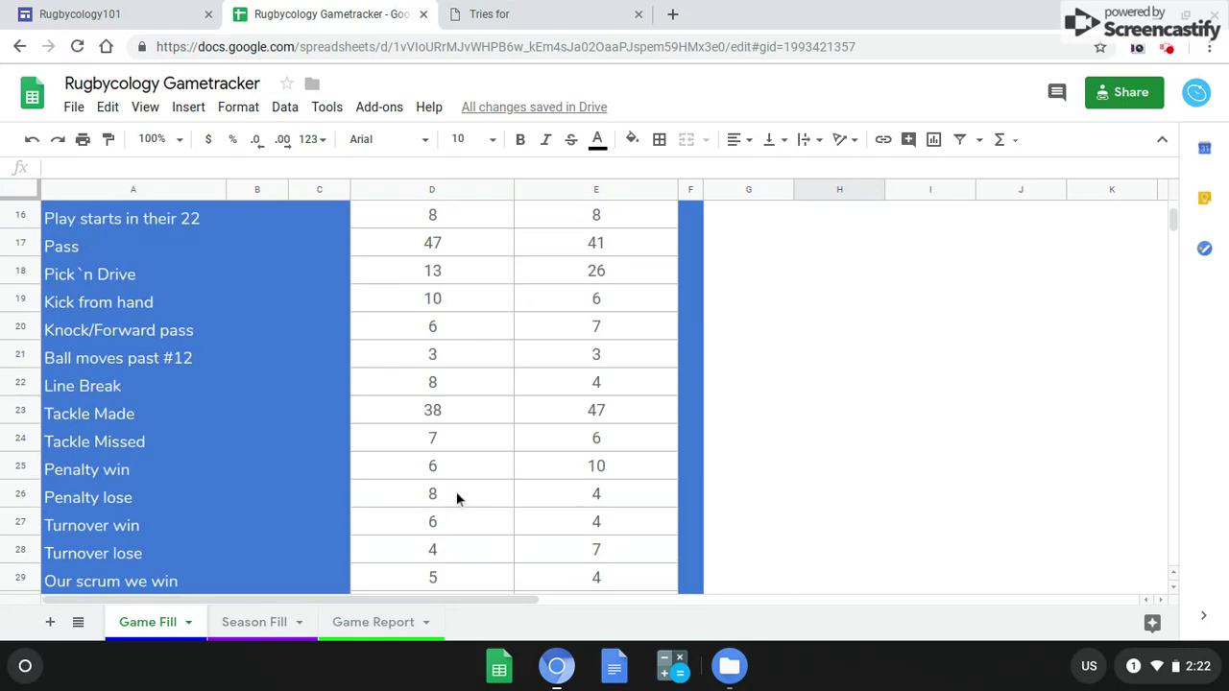
pyautogui.click(395, 628)
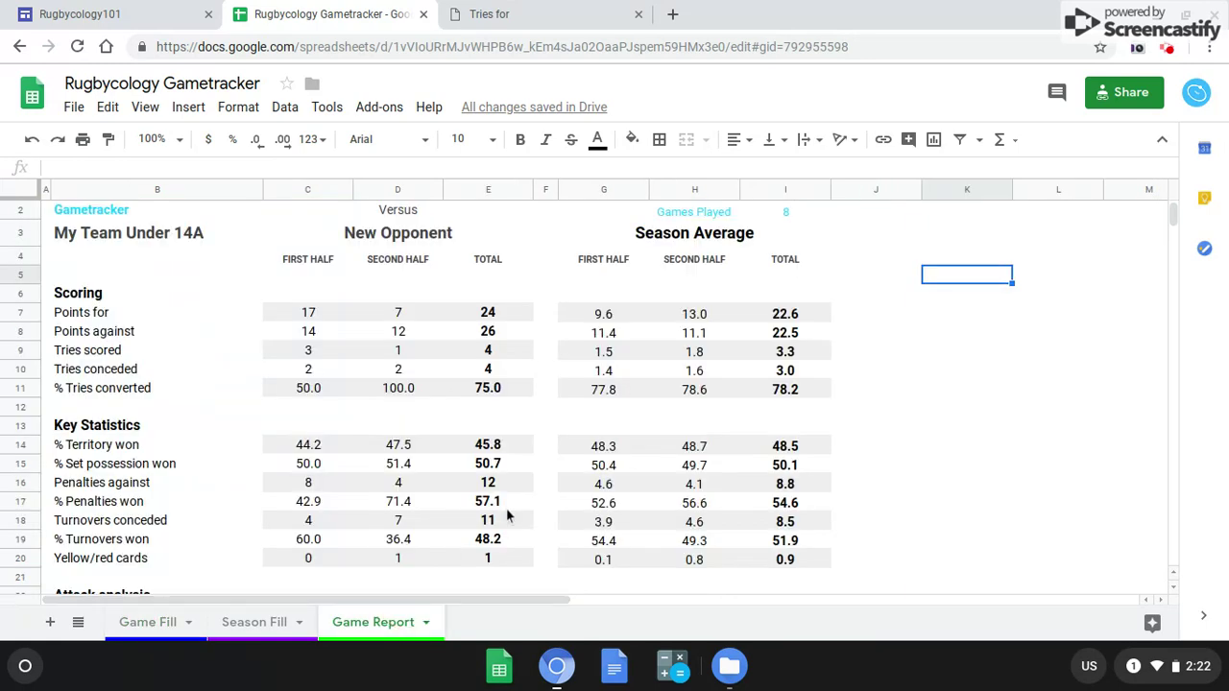
# Step: Replace 'New Opponent' with 'Gemtown' in the Game Report's opponent cell C3
pyautogui.scroll(-1, 512, 510)
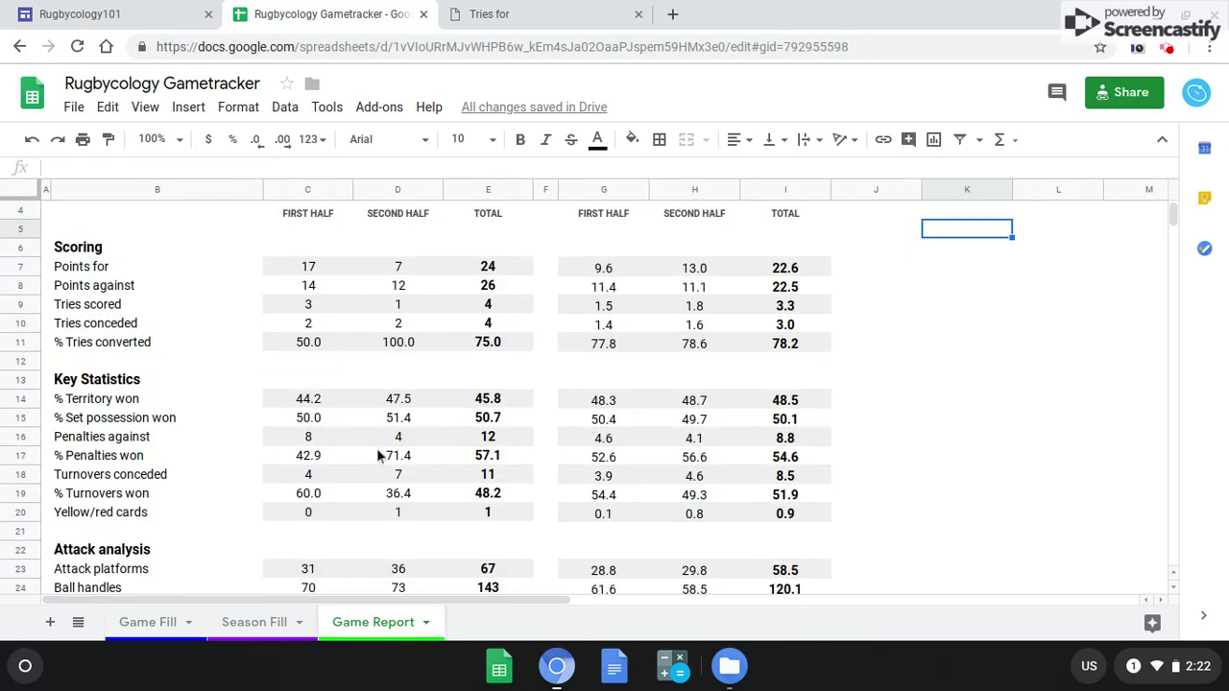
pyautogui.scroll(-13, 380, 457)
pyautogui.scroll(13, 394, 466)
pyautogui.scroll(2, 393, 465)
pyautogui.click(451, 257)
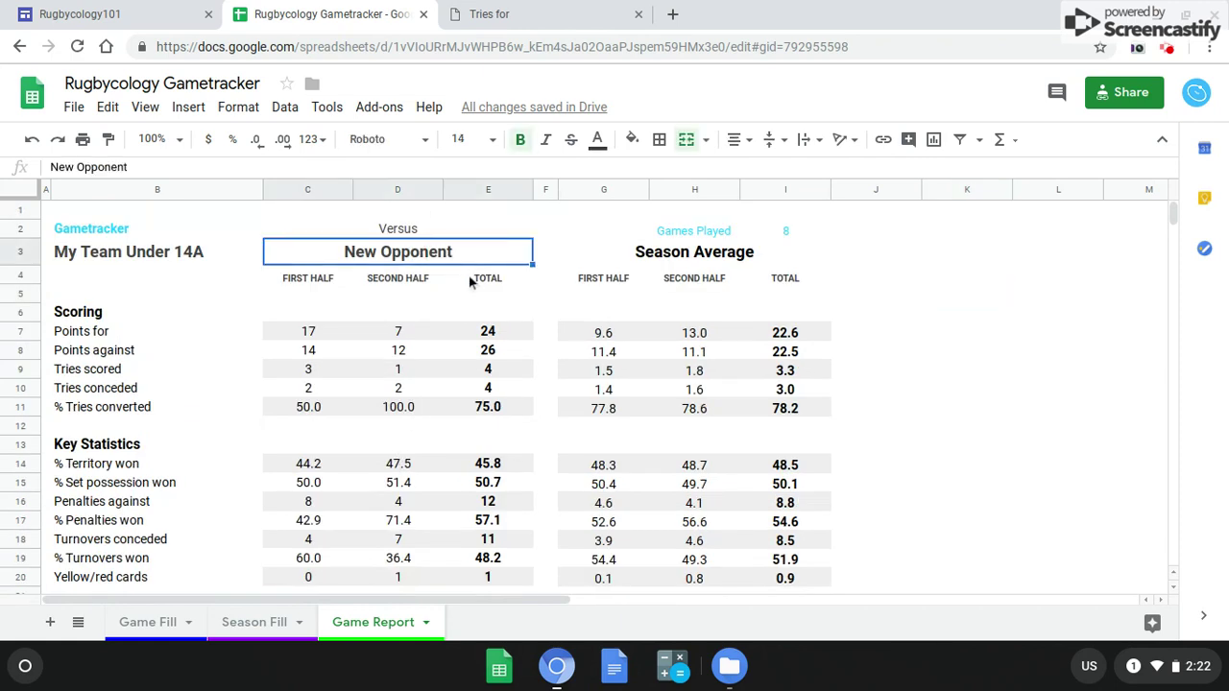
pyautogui.write('Gemtown')
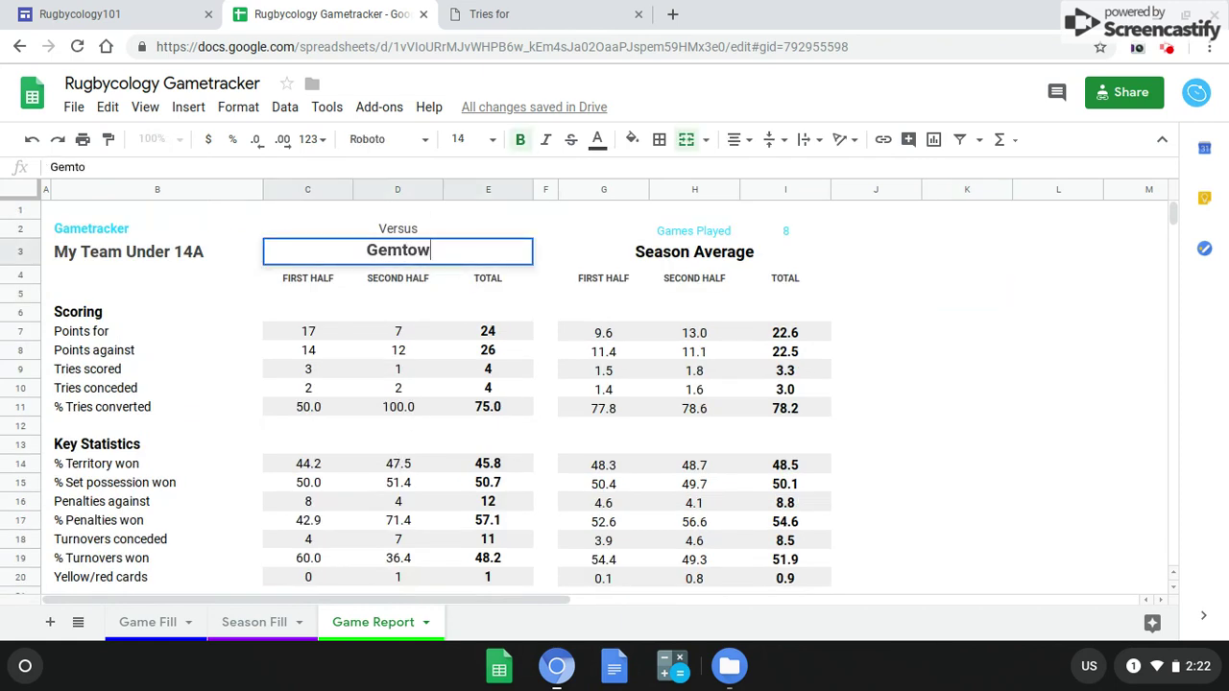
pyautogui.click(959, 332)
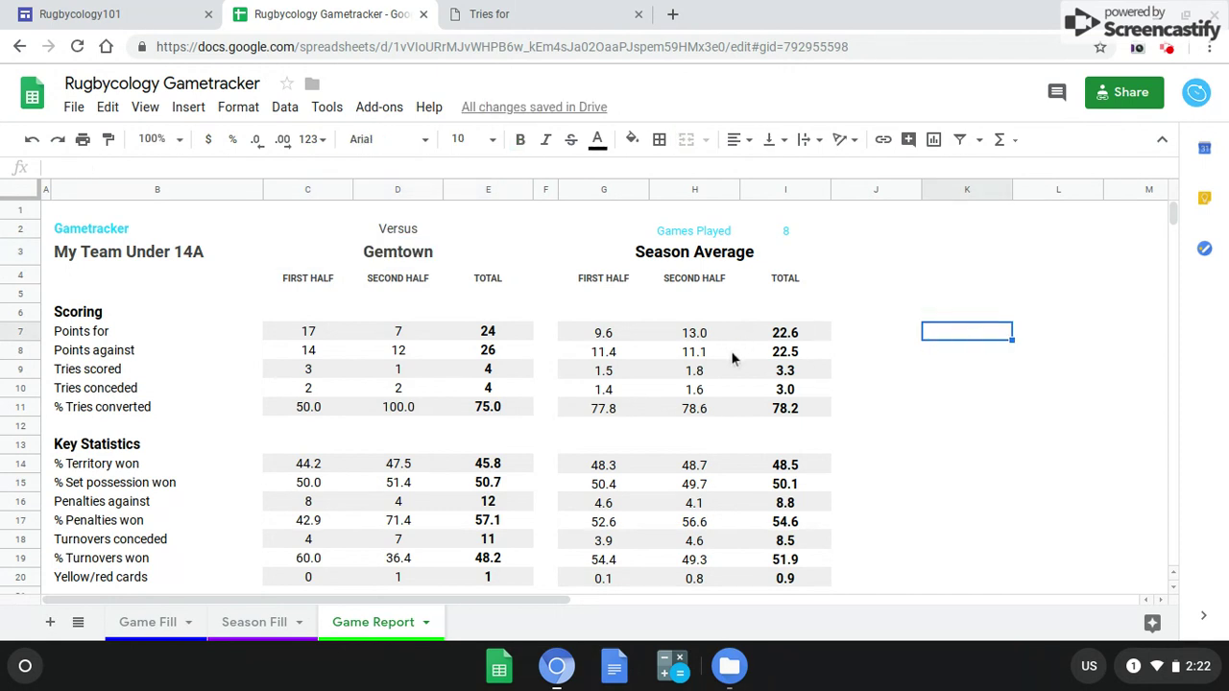
pyautogui.click(152, 629)
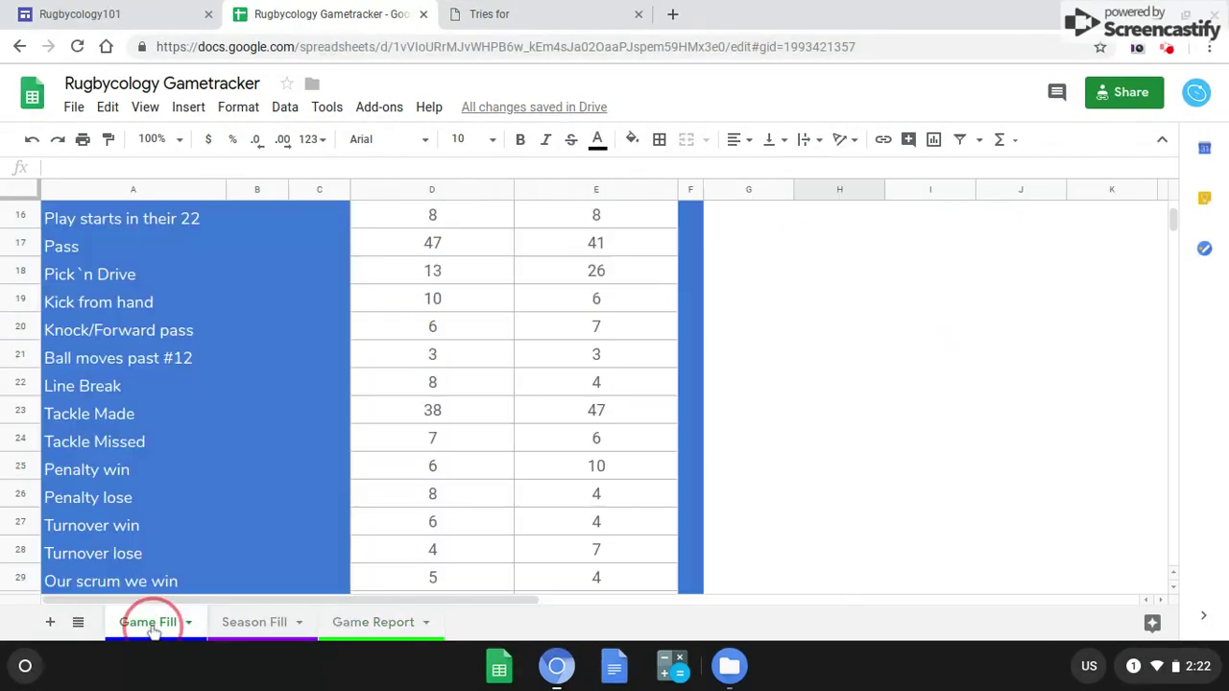
# Step: Look over the Season Fill sheet, then return to the Game Report
pyautogui.click(248, 623)
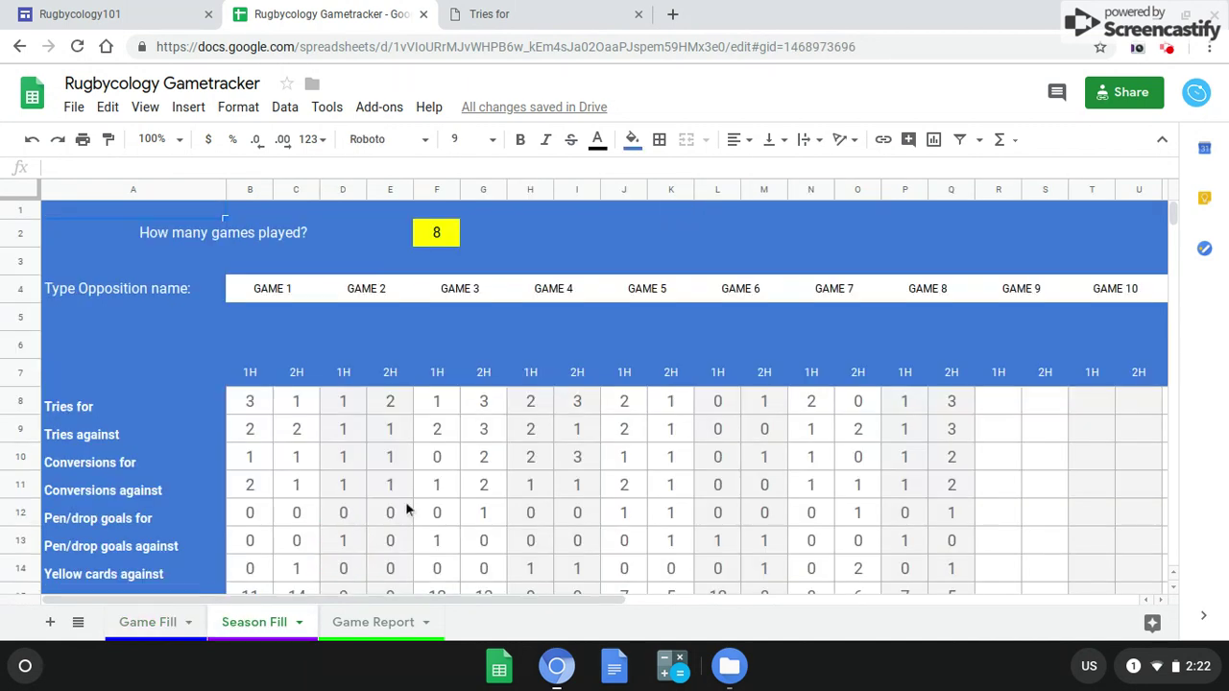
pyautogui.scroll(-1, 405, 510)
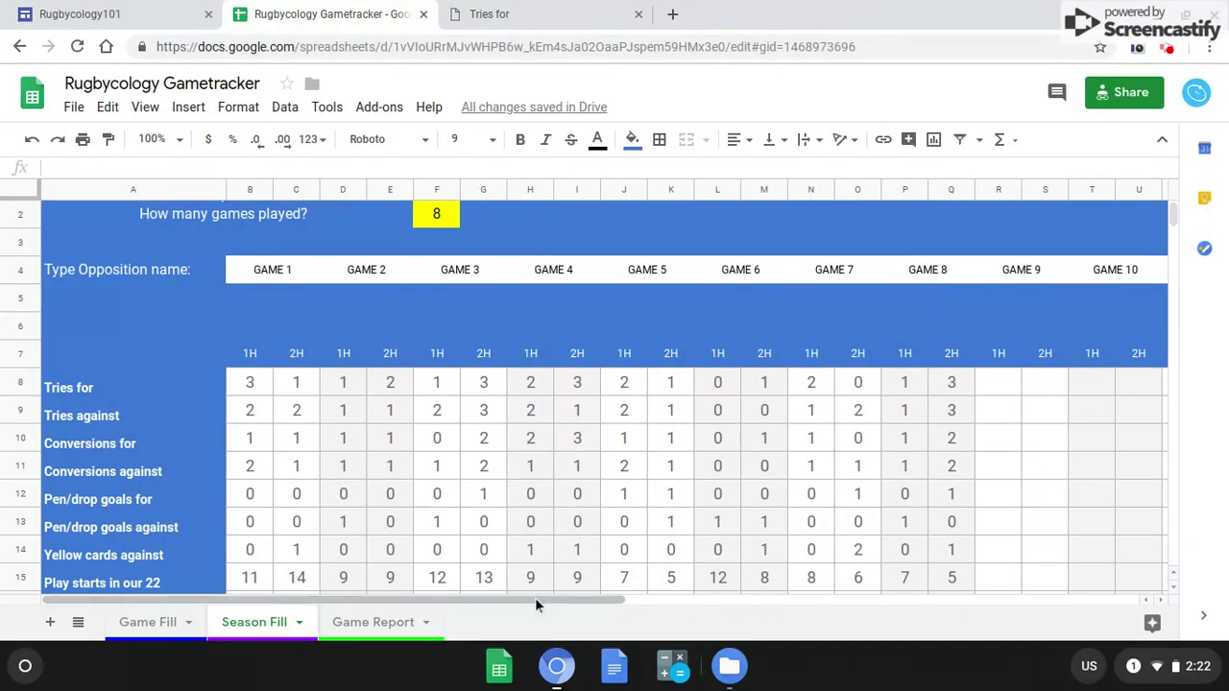
pyautogui.click(384, 624)
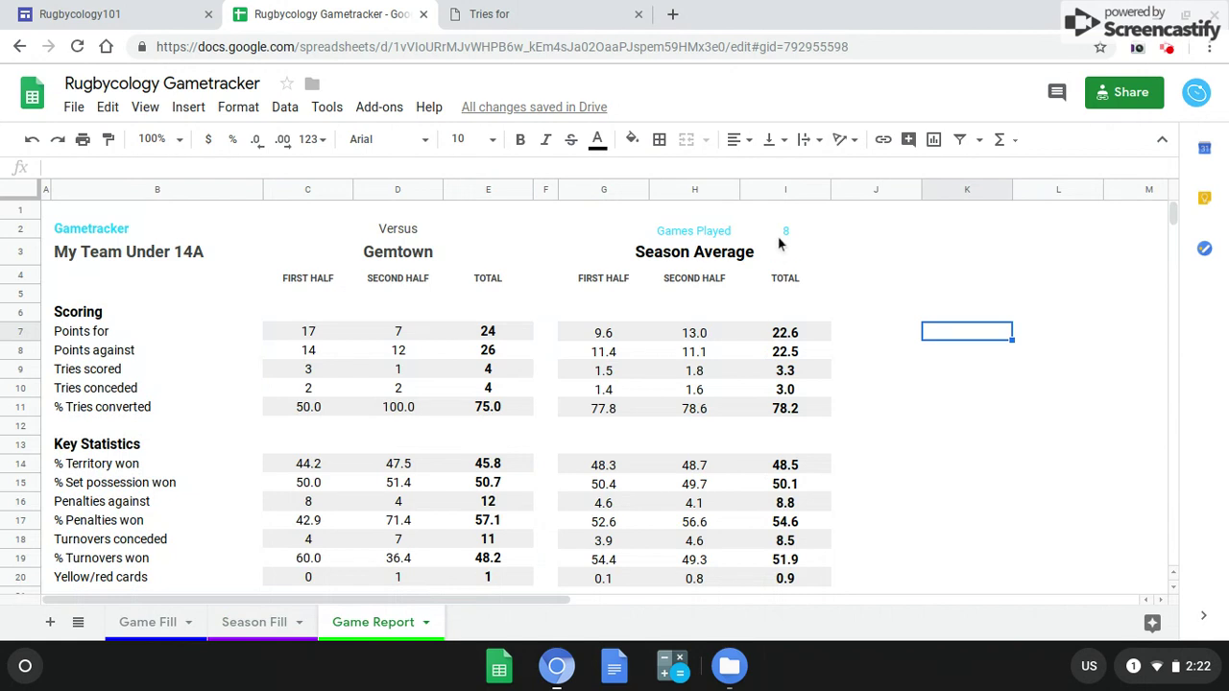
pyautogui.scroll(-1, 778, 389)
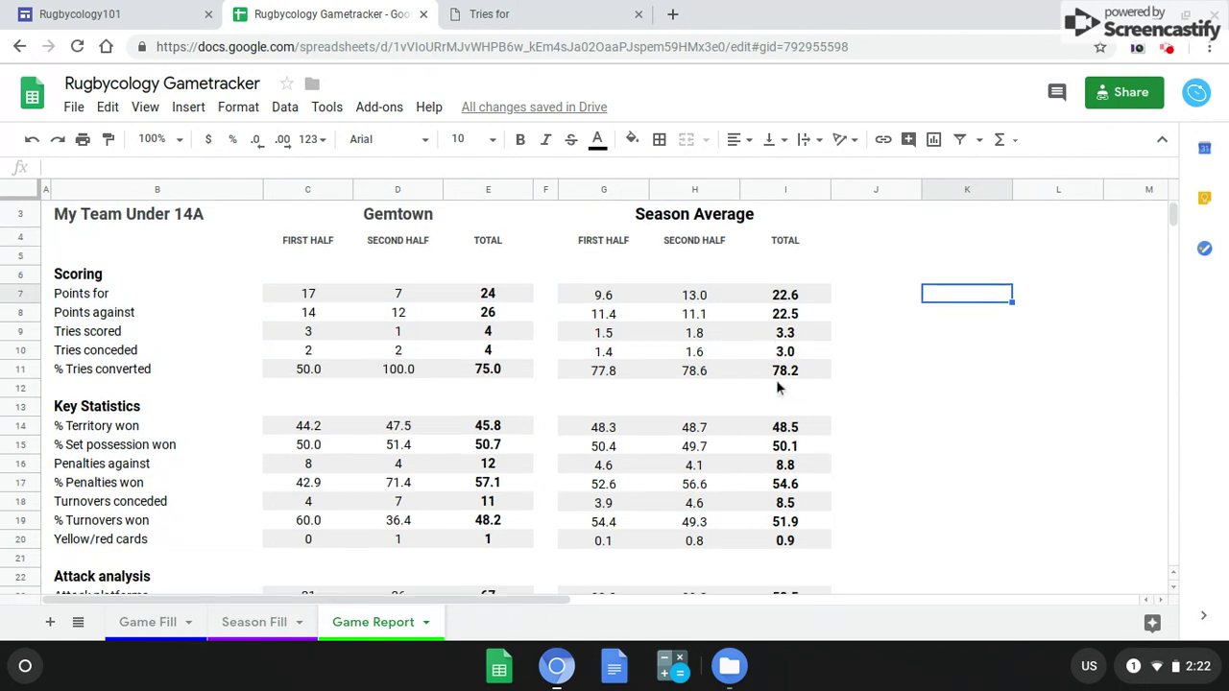
pyautogui.scroll(1, 691, 544)
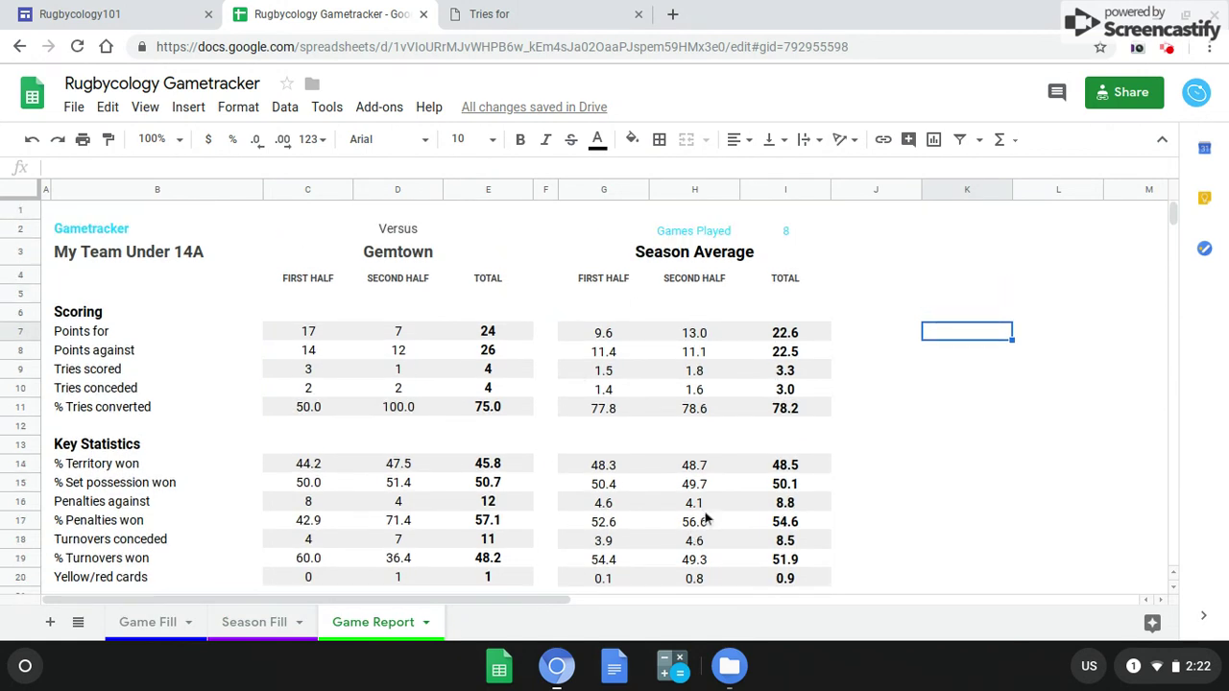
# Step: Change Games Played in I2 from 8 to 9
pyautogui.click(787, 231)
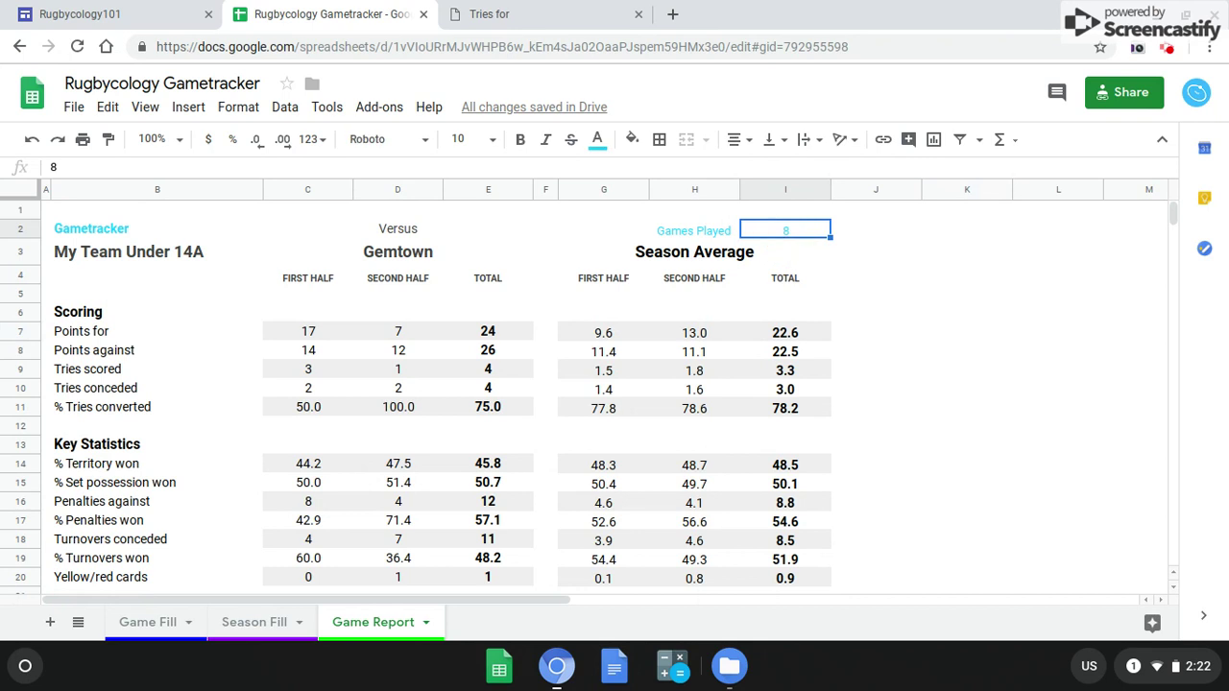
pyautogui.write('9')
pyautogui.click(891, 315)
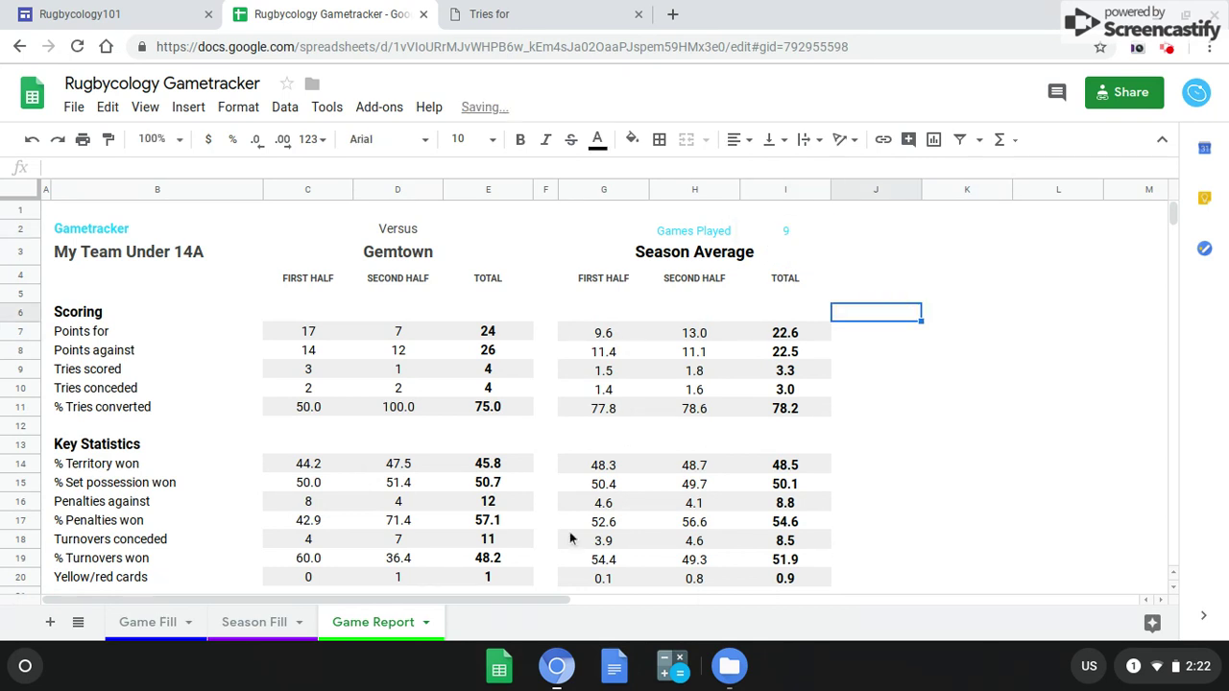
pyautogui.click(256, 622)
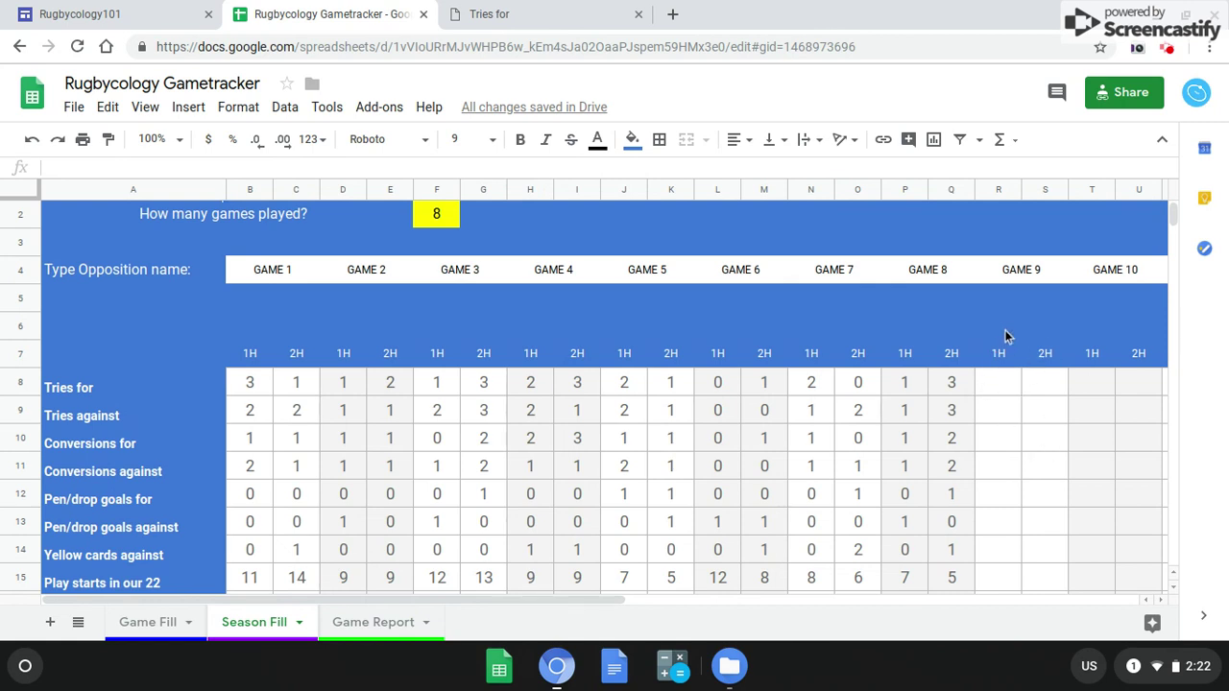
pyautogui.scroll(-5, 1006, 338)
# Step: Copy the Game Fill first- and second-half figures in D6:E40
pyautogui.scroll(6, 1008, 340)
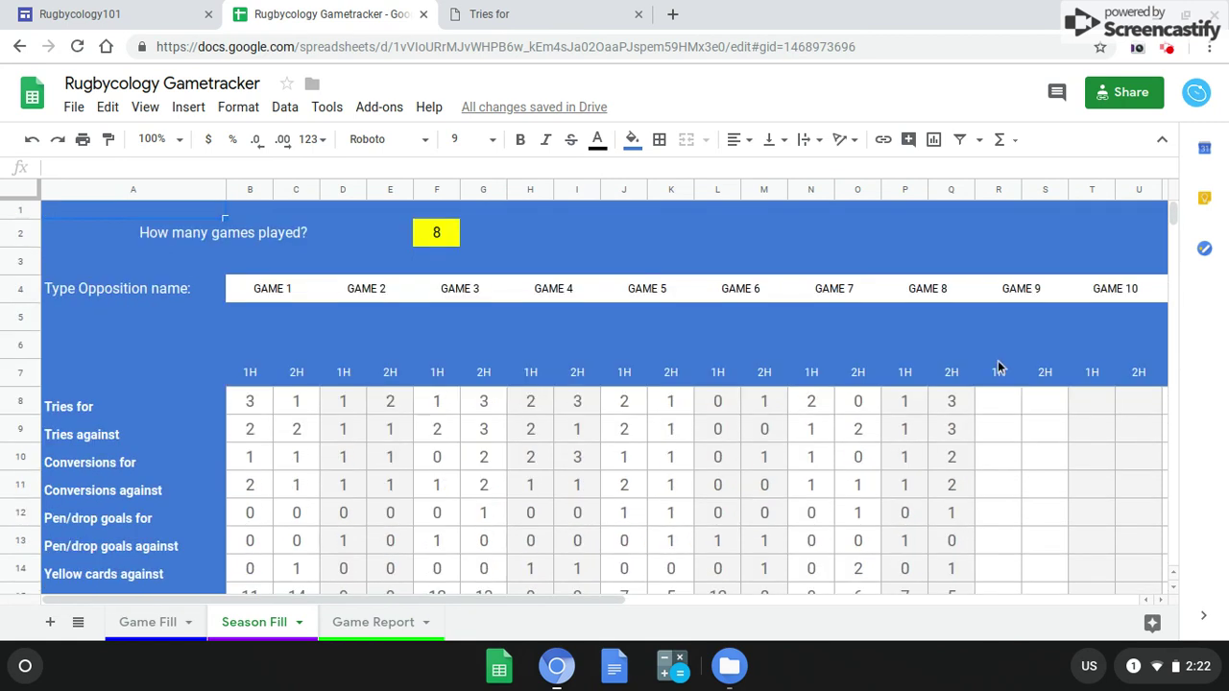
pyautogui.click(157, 626)
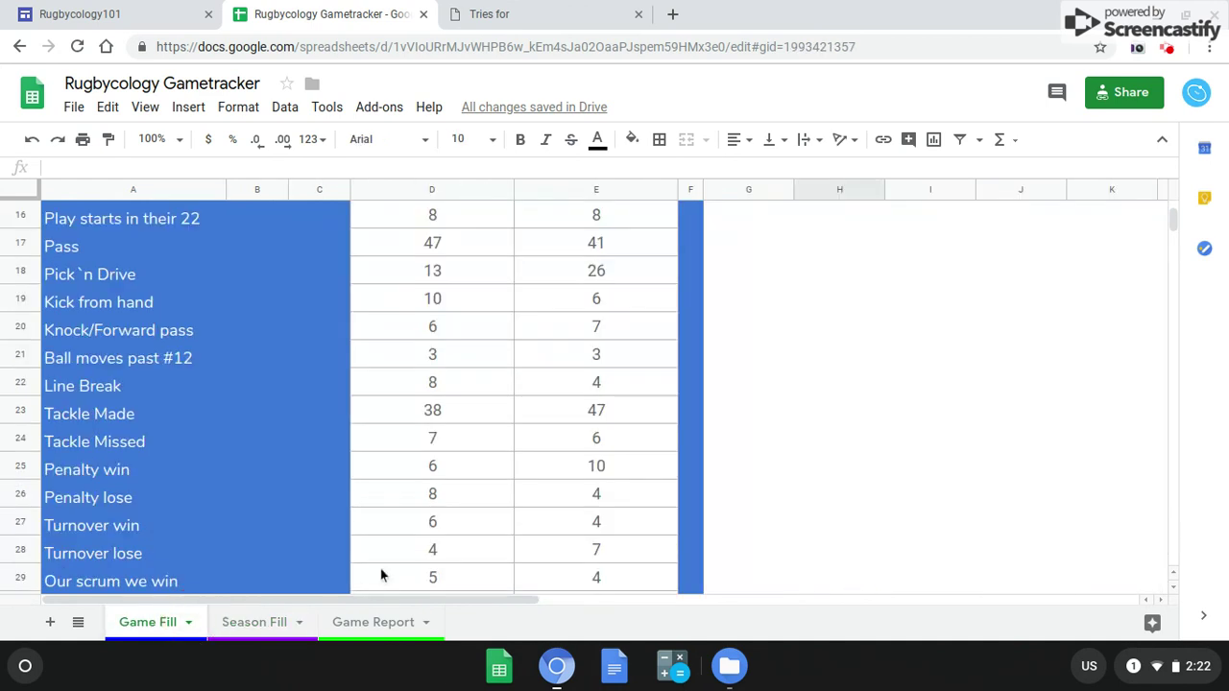
pyautogui.scroll(5, 384, 566)
pyautogui.click(511, 330)
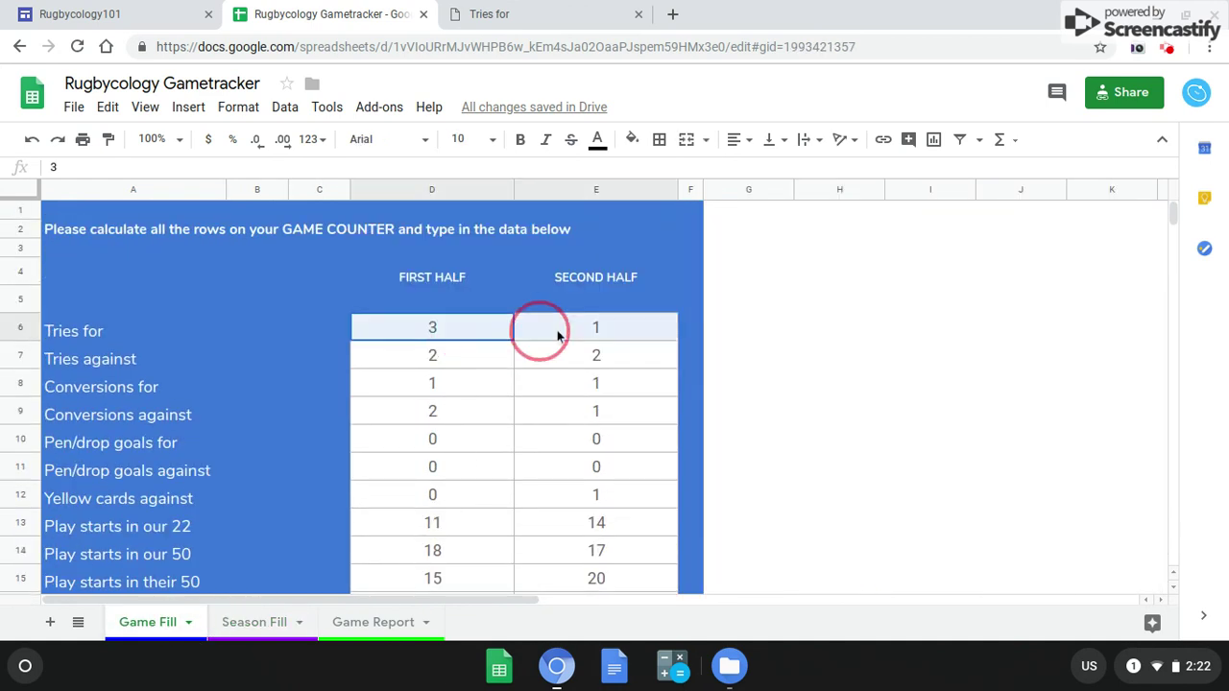
pyautogui.moveTo(557, 334)
pyautogui.mouseDown()
pyautogui.moveTo(589, 467)
pyautogui.moveTo(583, 617)
pyautogui.moveTo(604, 659)
pyautogui.moveTo(583, 666)
pyautogui.moveTo(606, 666)
pyautogui.moveTo(563, 165)
pyautogui.moveTo(569, 323)
pyautogui.mouseUp()
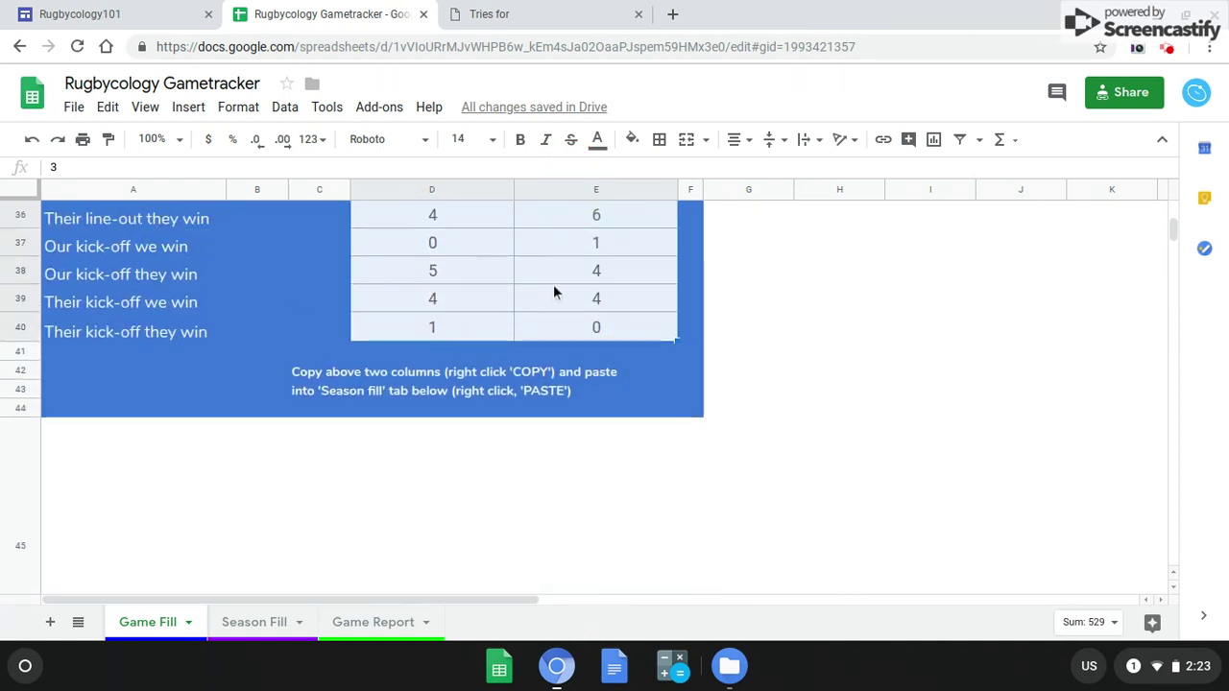
pyautogui.rightClick(554, 282)
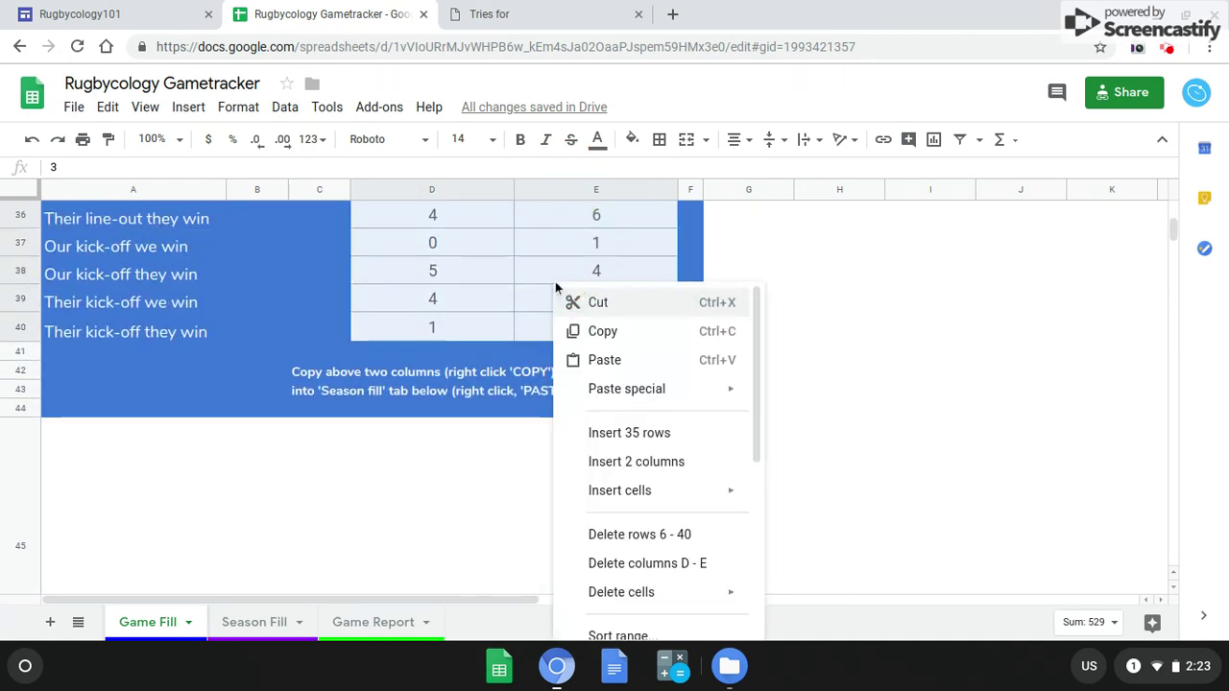
pyautogui.click(600, 336)
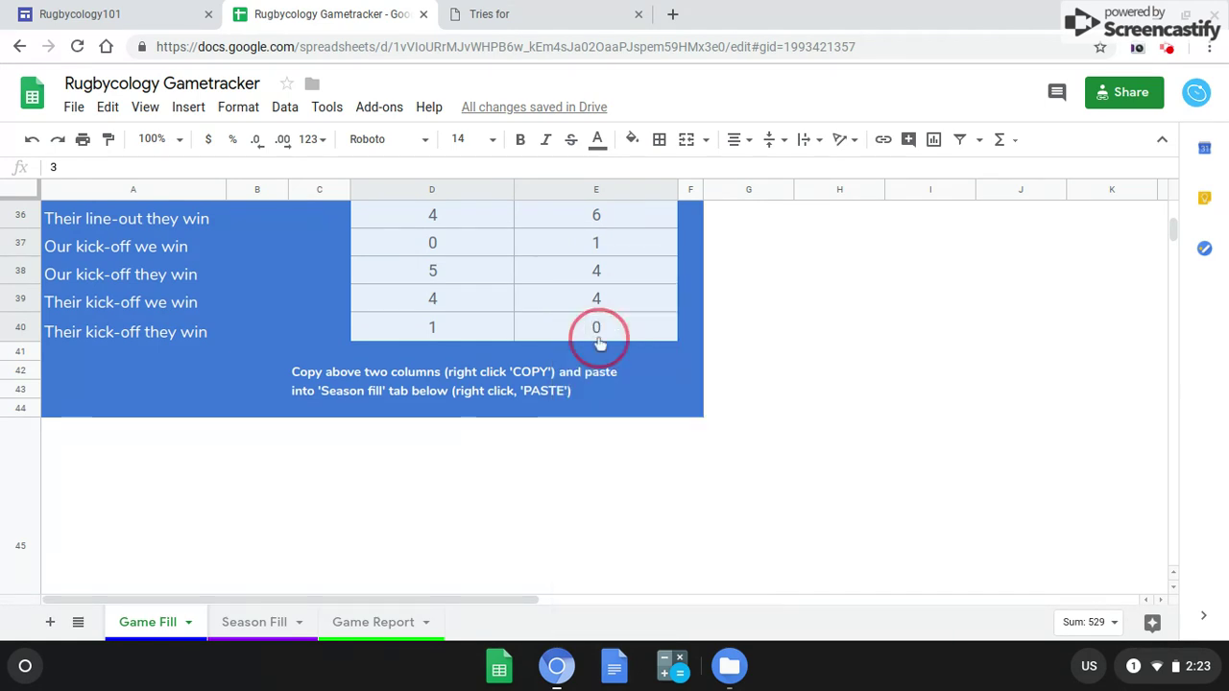
pyautogui.click(305, 626)
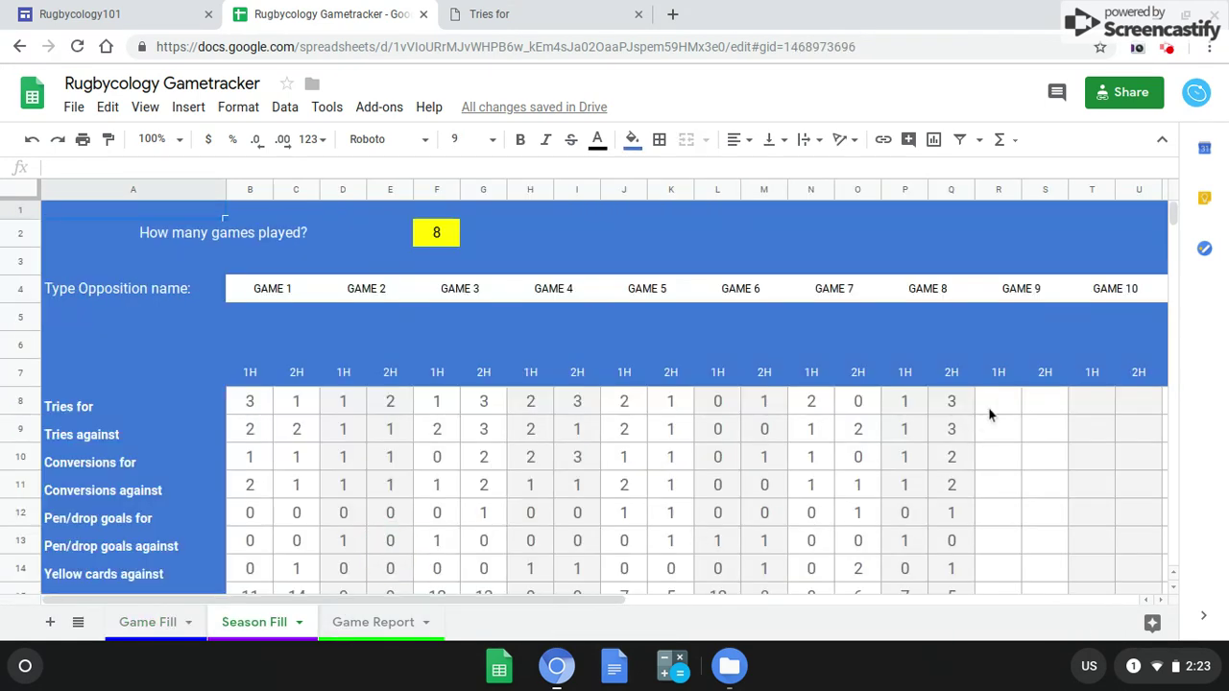
# Step: Paste the copied figures into Season Fill's Game 9 columns starting at R8, then check them
pyautogui.click(995, 405)
pyautogui.rightClick(995, 405)
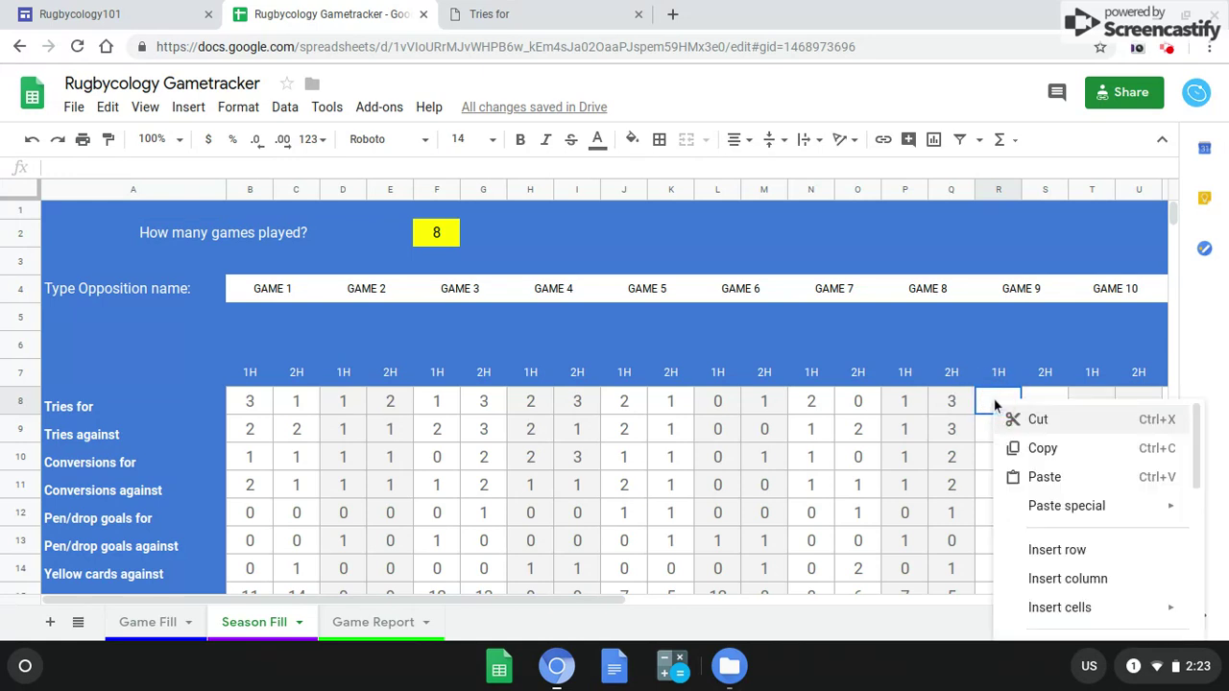
pyautogui.click(1044, 478)
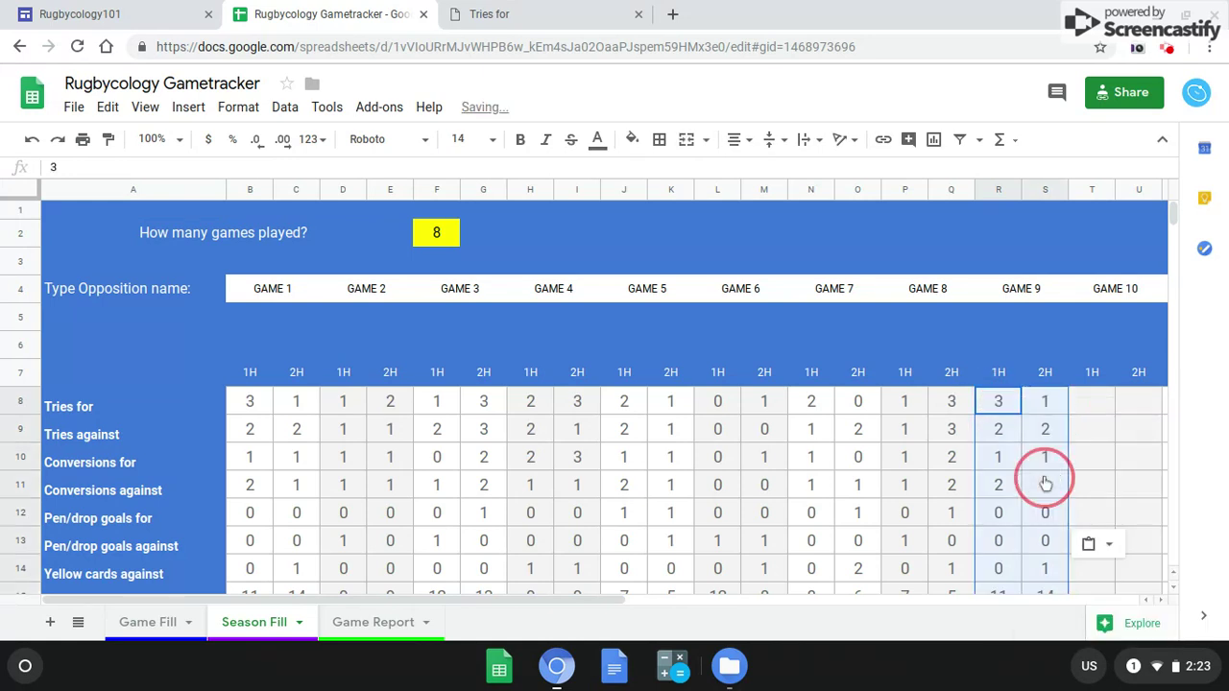
pyautogui.scroll(-7, 873, 490)
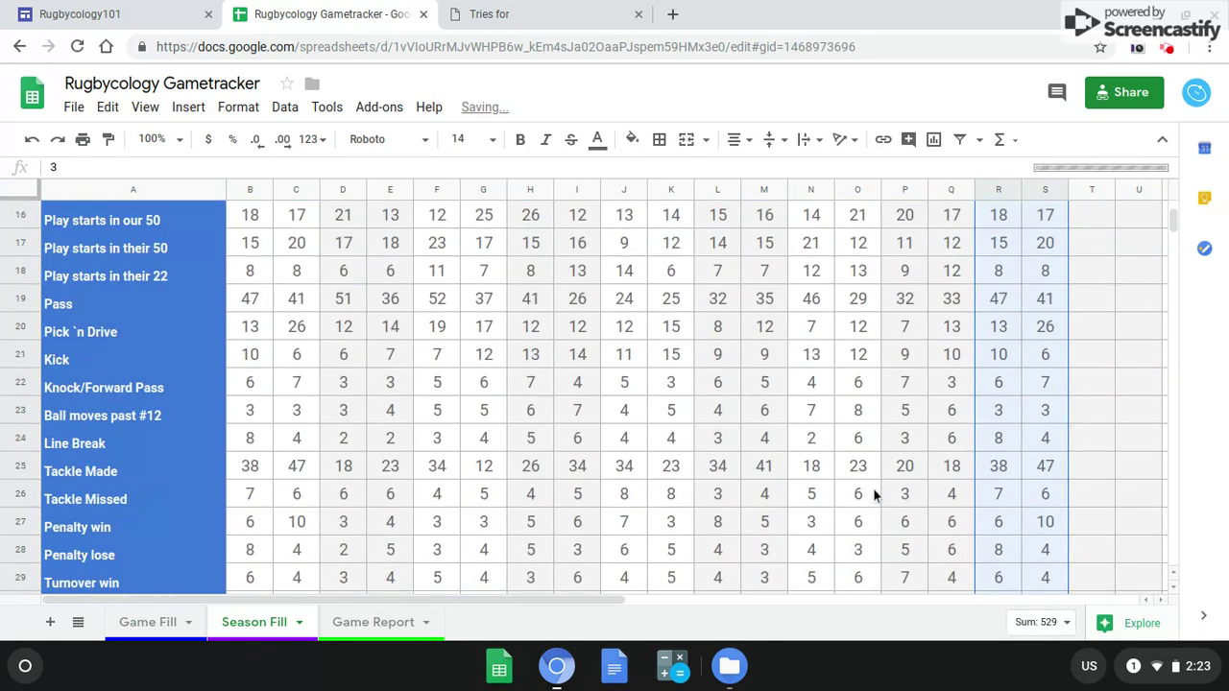
pyautogui.scroll(-4, 872, 487)
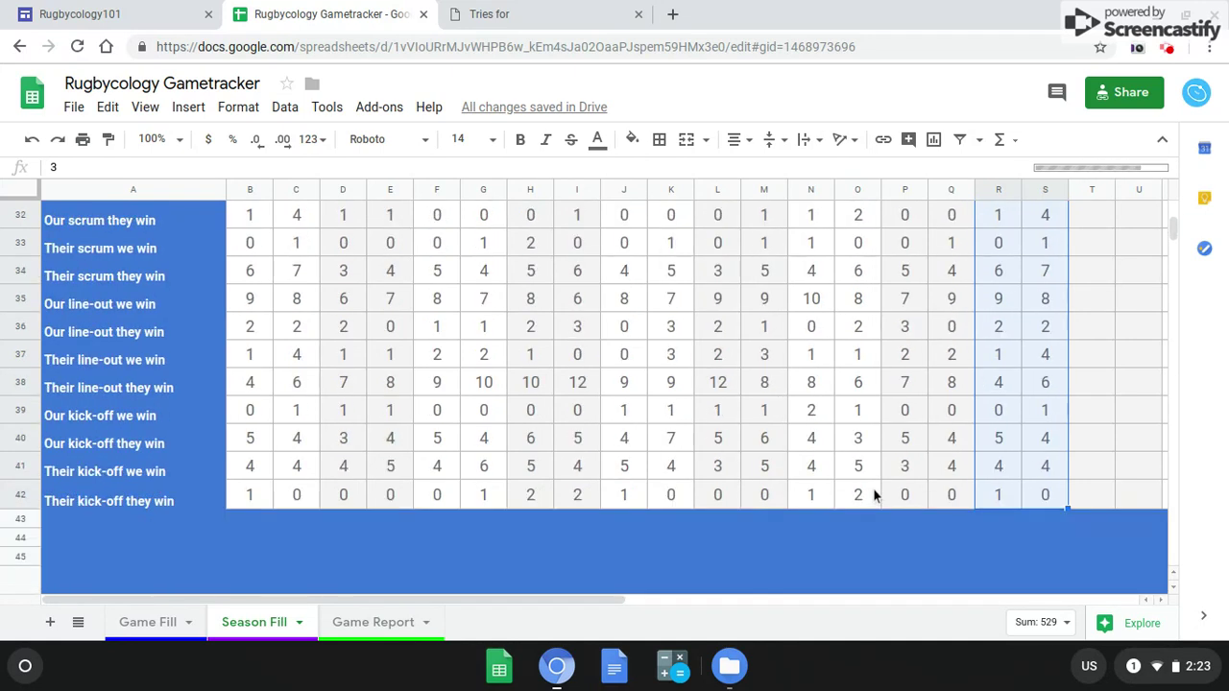
pyautogui.scroll(4, 873, 488)
pyautogui.scroll(7, 872, 488)
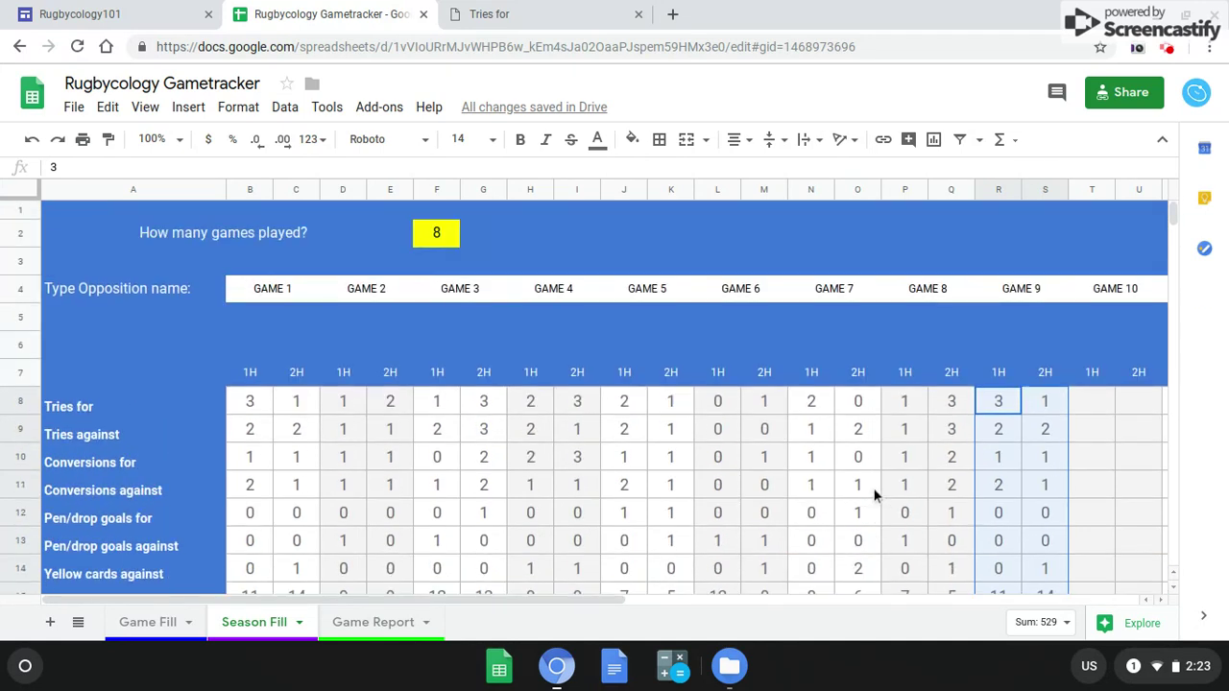
pyautogui.click(872, 488)
pyautogui.click(365, 624)
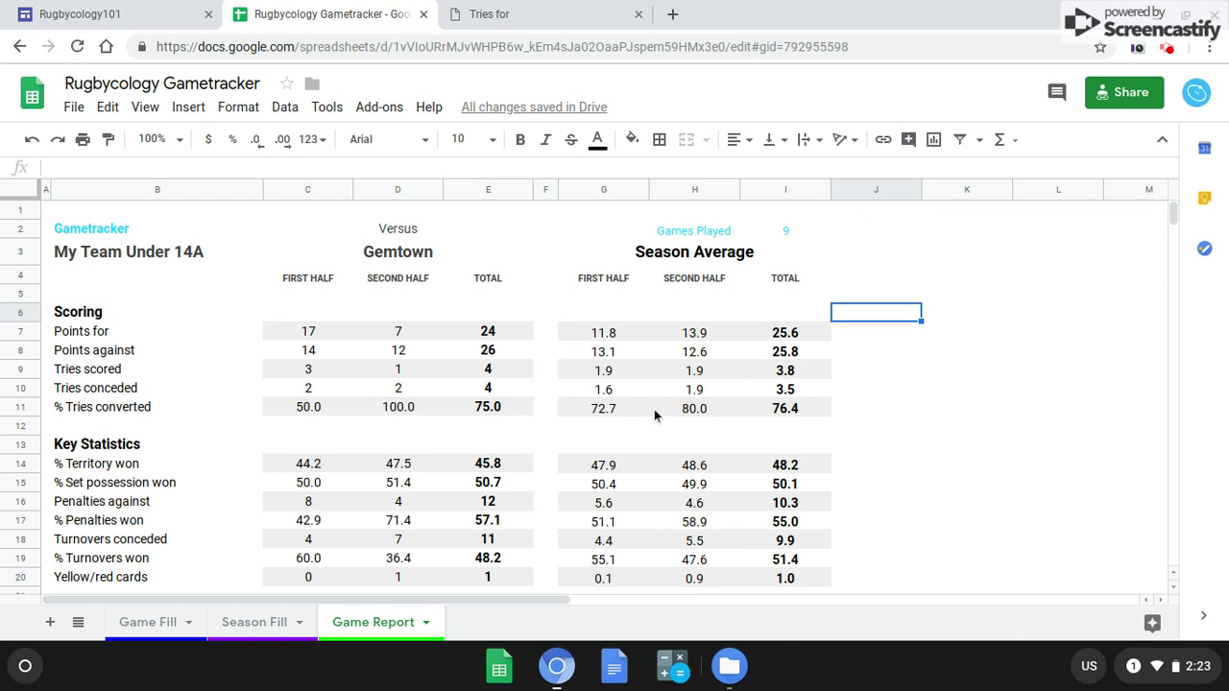
# Step: Glance at the tally PDF, then clear the copied selection on Game Fill
pyautogui.click(490, 15)
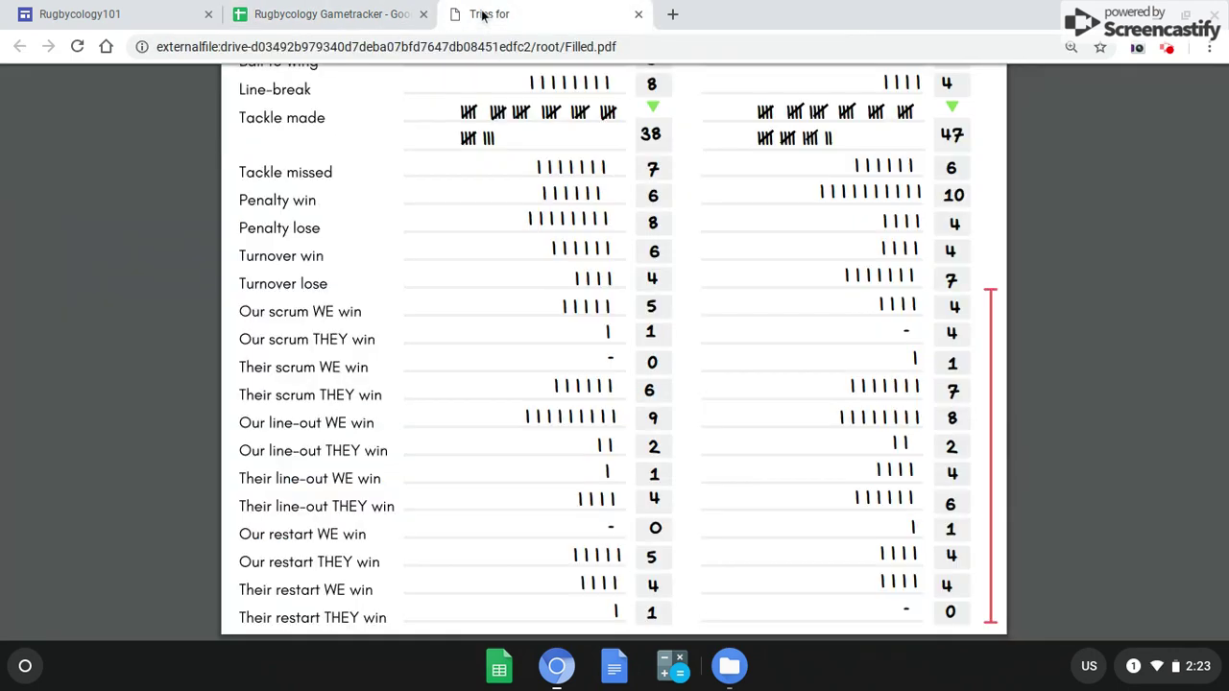
pyautogui.click(346, 17)
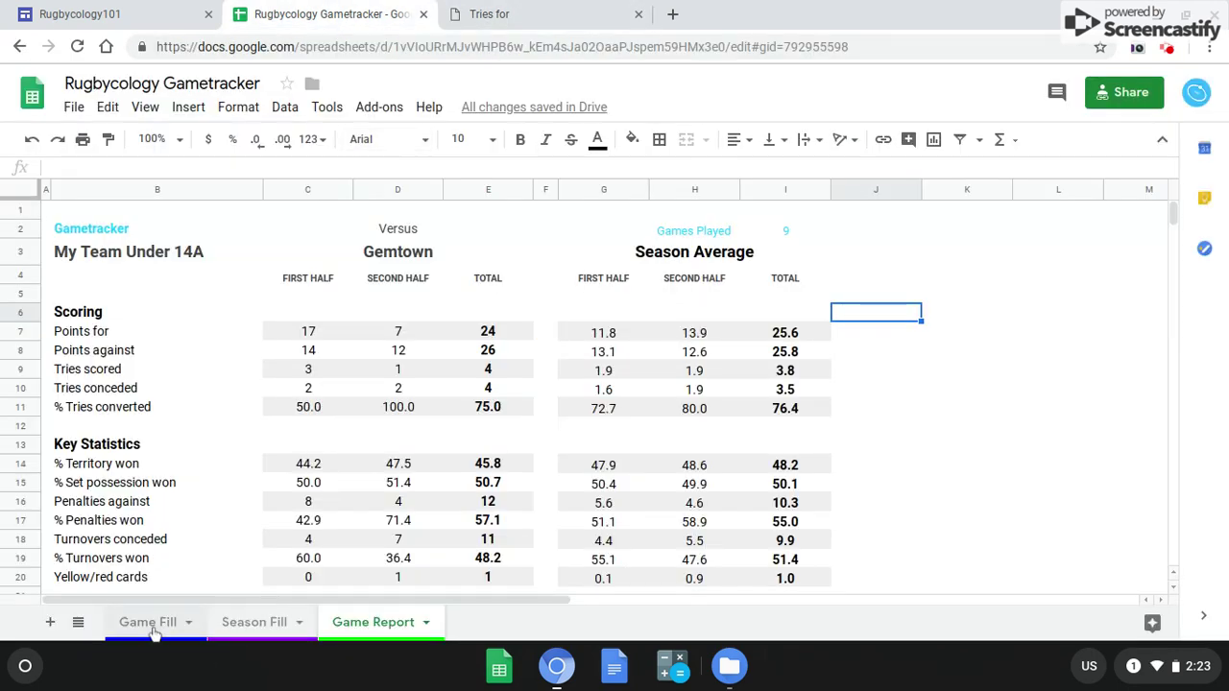
pyautogui.hotkey('ctrl', 'shift', 'pageup')
pyautogui.hotkey('ctrl', 'shift', 'pageup')
pyautogui.scroll(7, 388, 548)
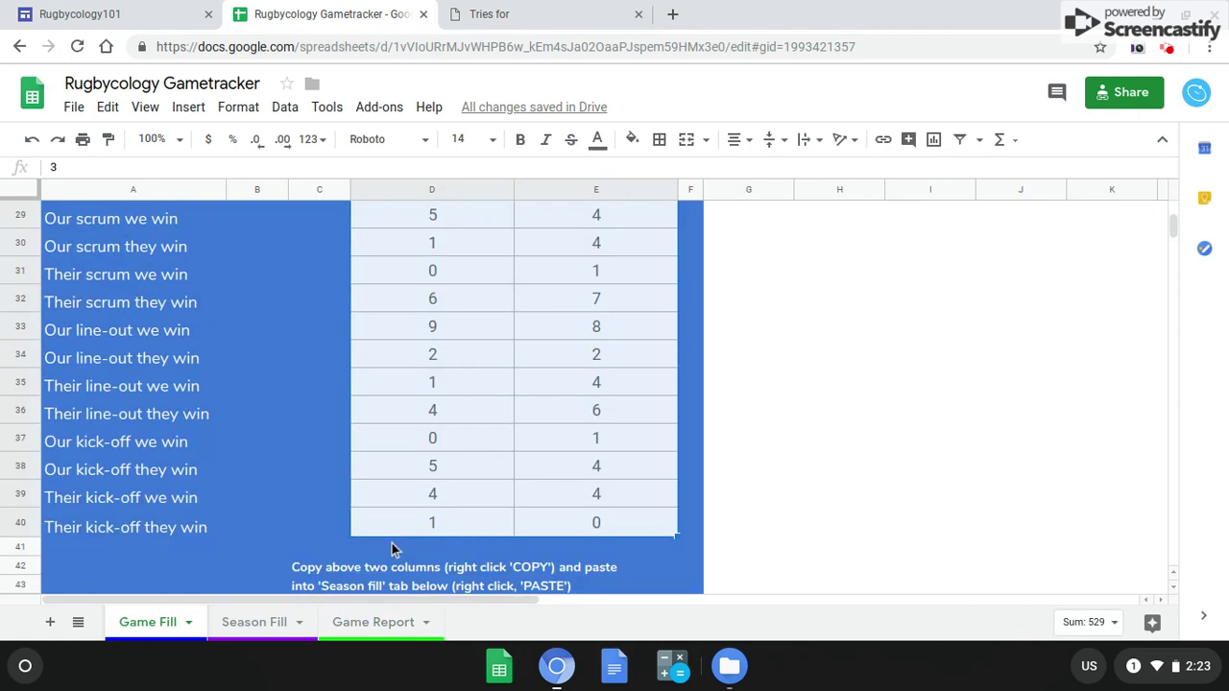
pyautogui.click(802, 496)
pyautogui.scroll(4, 781, 480)
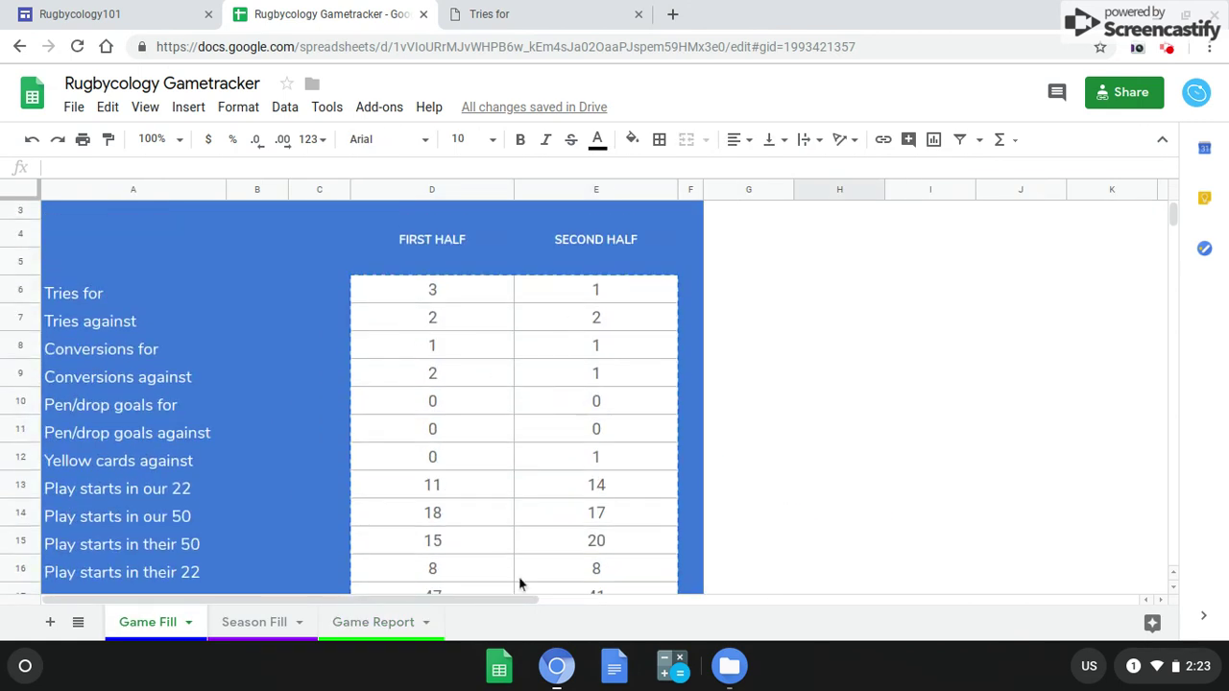
# Step: Review Season Fill's game 9 columns and select the games-played cell F2 holding 8
pyautogui.click(249, 623)
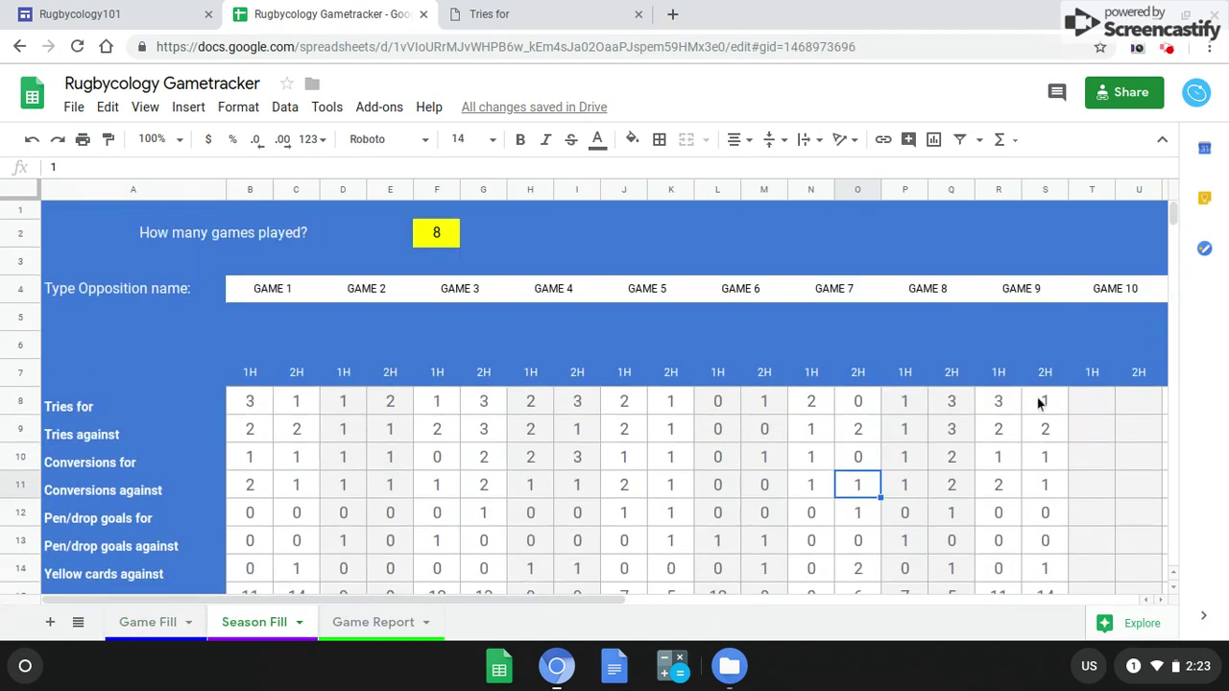
pyautogui.scroll(-6, 1017, 418)
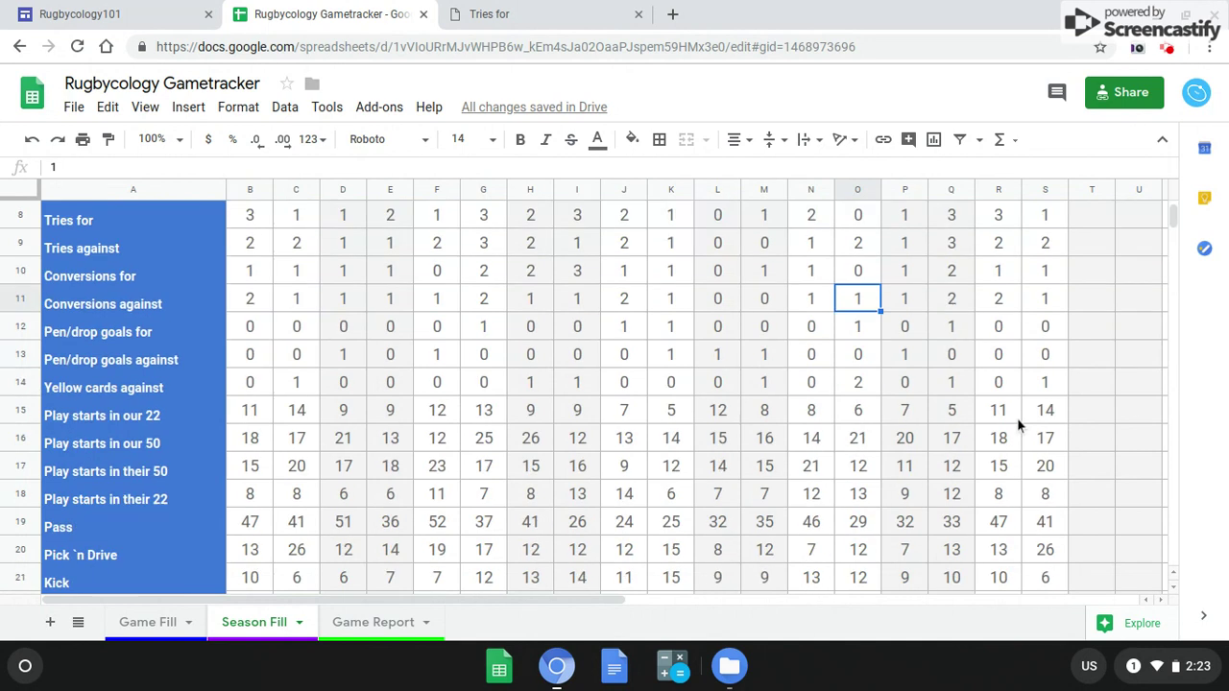
pyautogui.scroll(-6, 1017, 417)
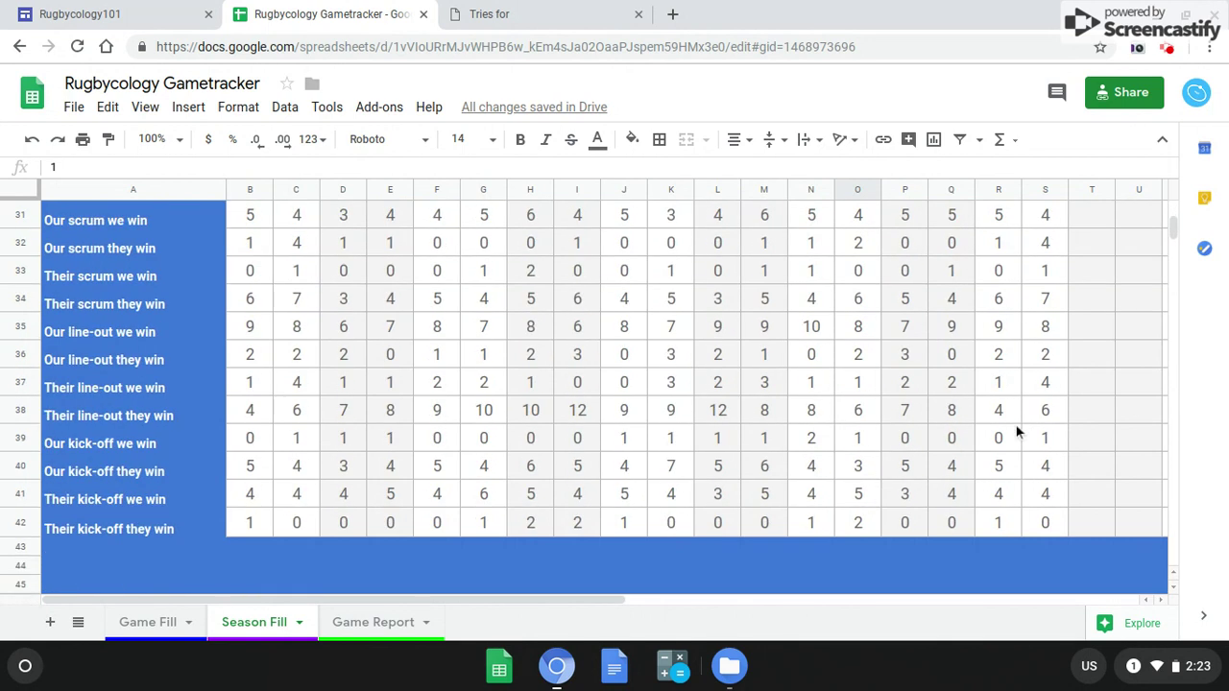
pyautogui.scroll(12, 1018, 428)
pyautogui.scroll(3, 1022, 439)
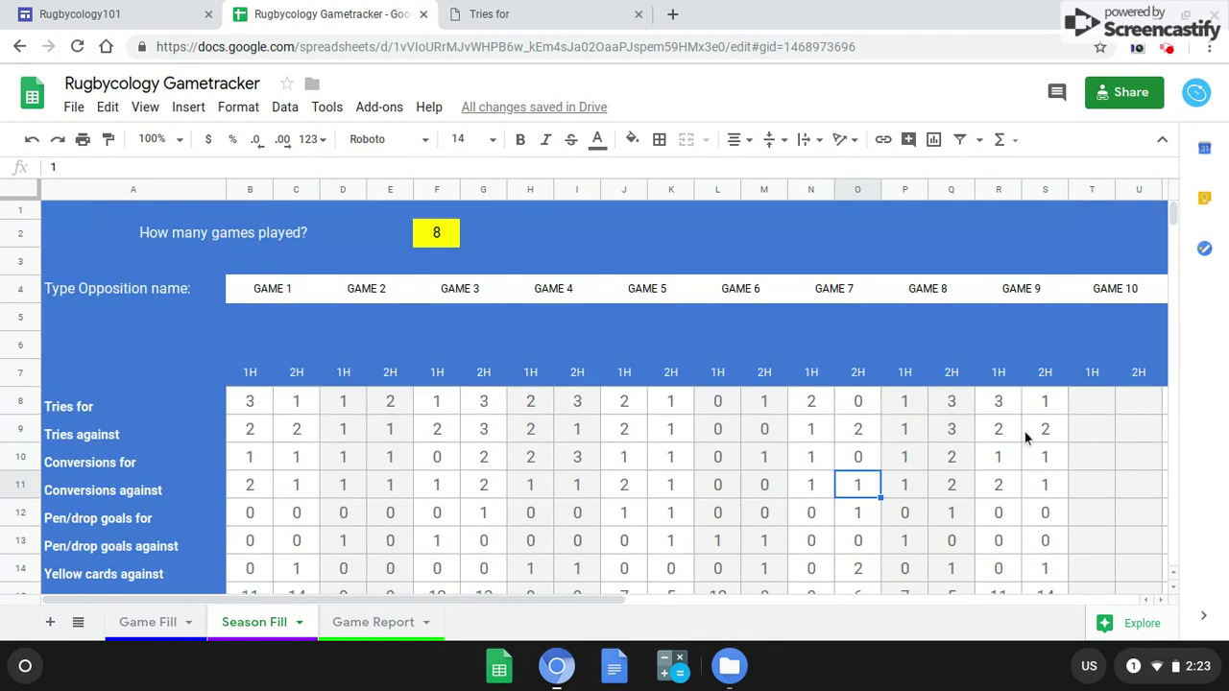
pyautogui.click(445, 238)
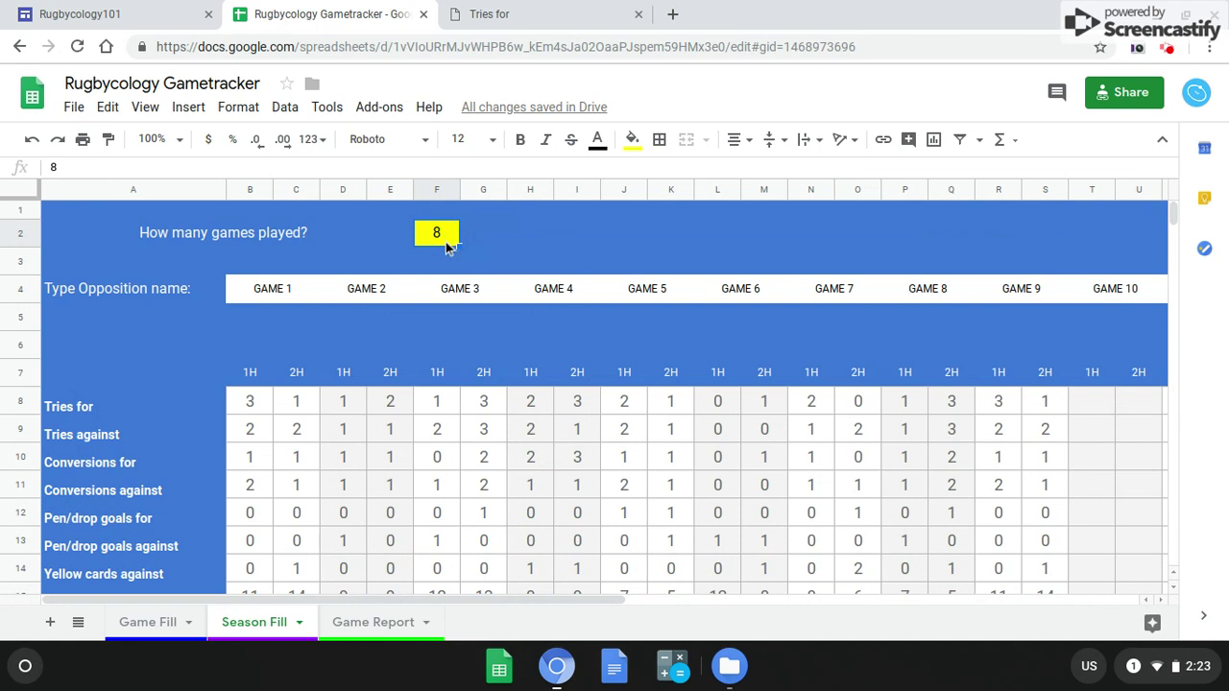
# Step: Change Season Fill's games played in F2 to 9 and verify it
pyautogui.write('9')
pyautogui.click(515, 257)
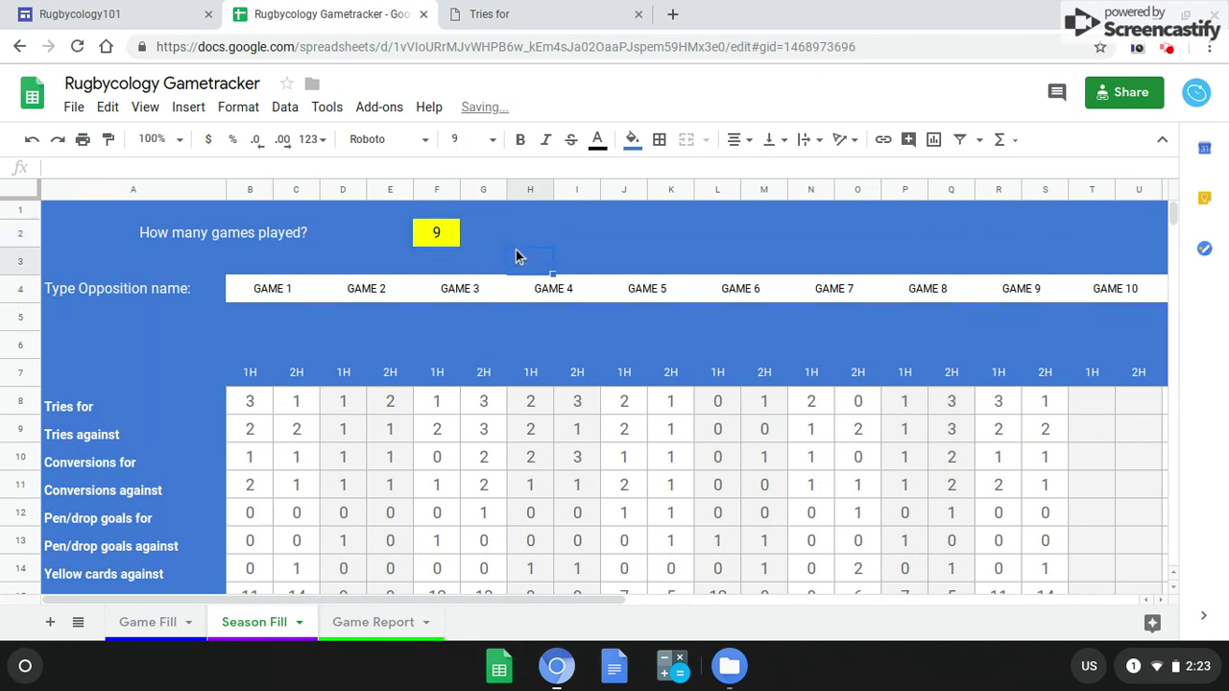
pyautogui.click(445, 234)
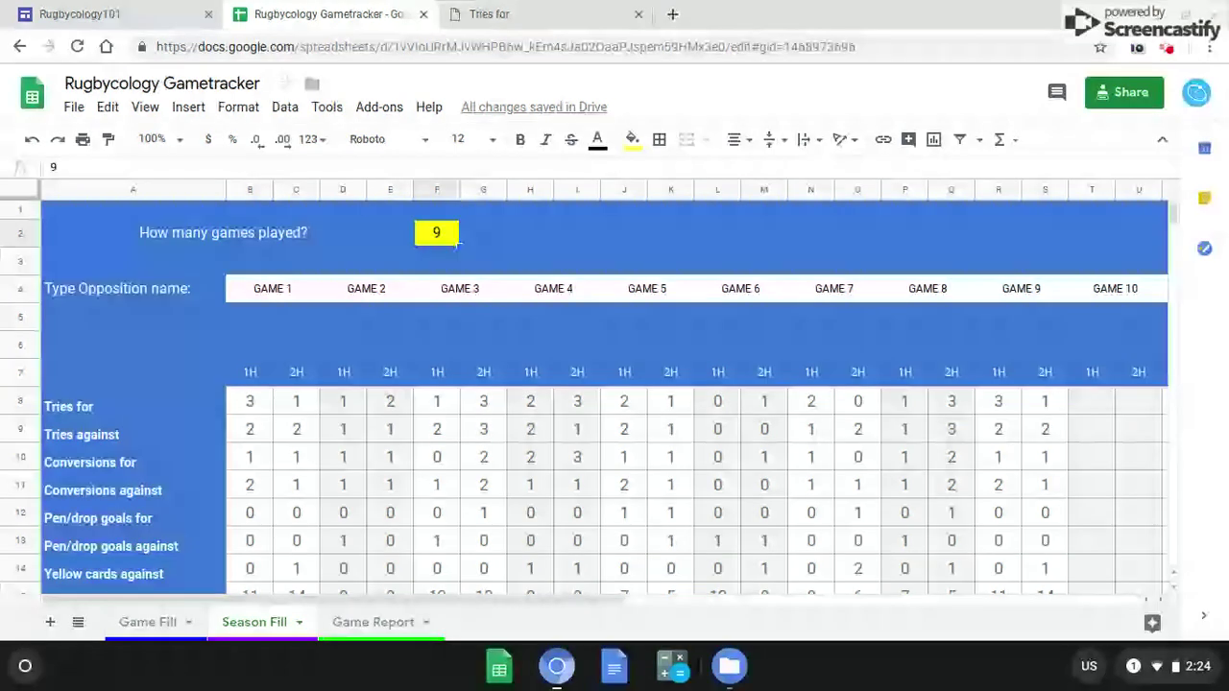
pyautogui.click(399, 625)
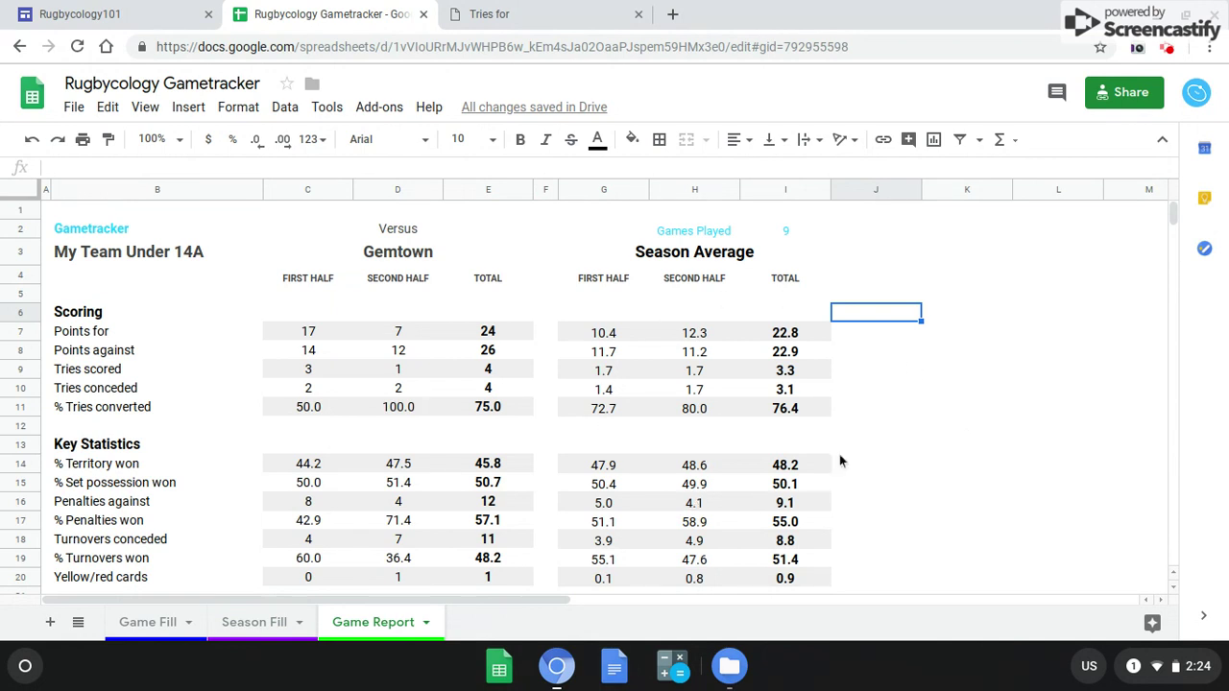
pyautogui.scroll(-2, 841, 379)
pyautogui.scroll(2, 841, 384)
pyautogui.scroll(-5, 825, 482)
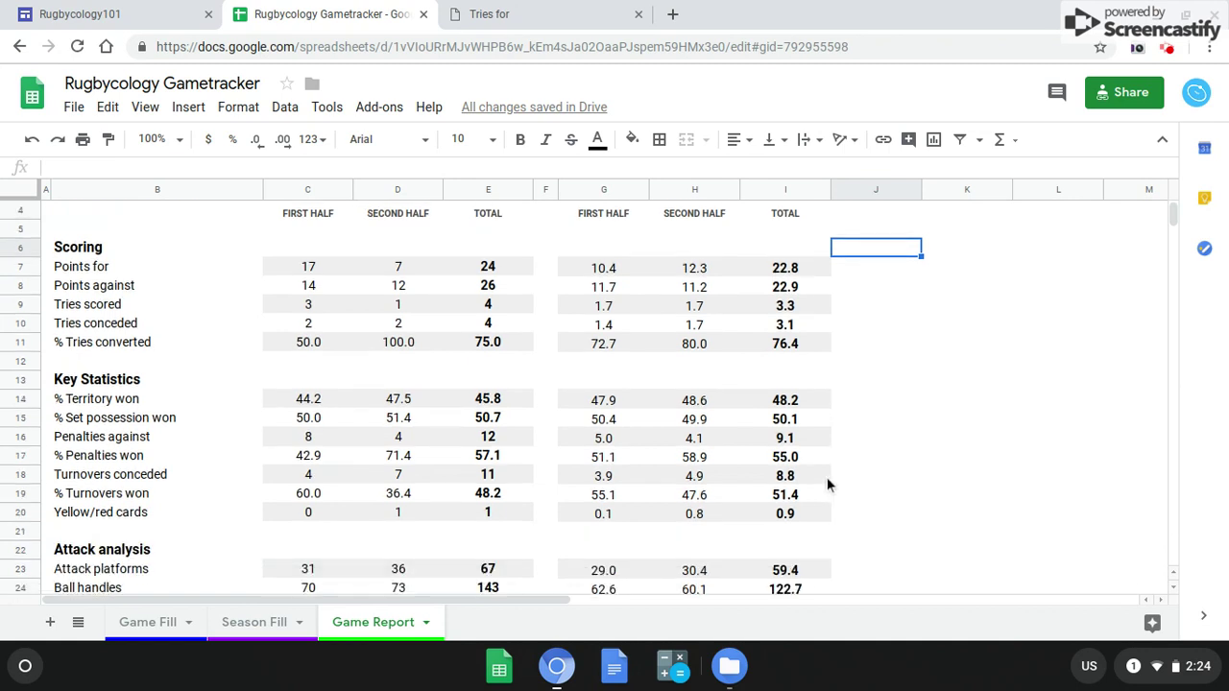
pyautogui.scroll(-2, 829, 492)
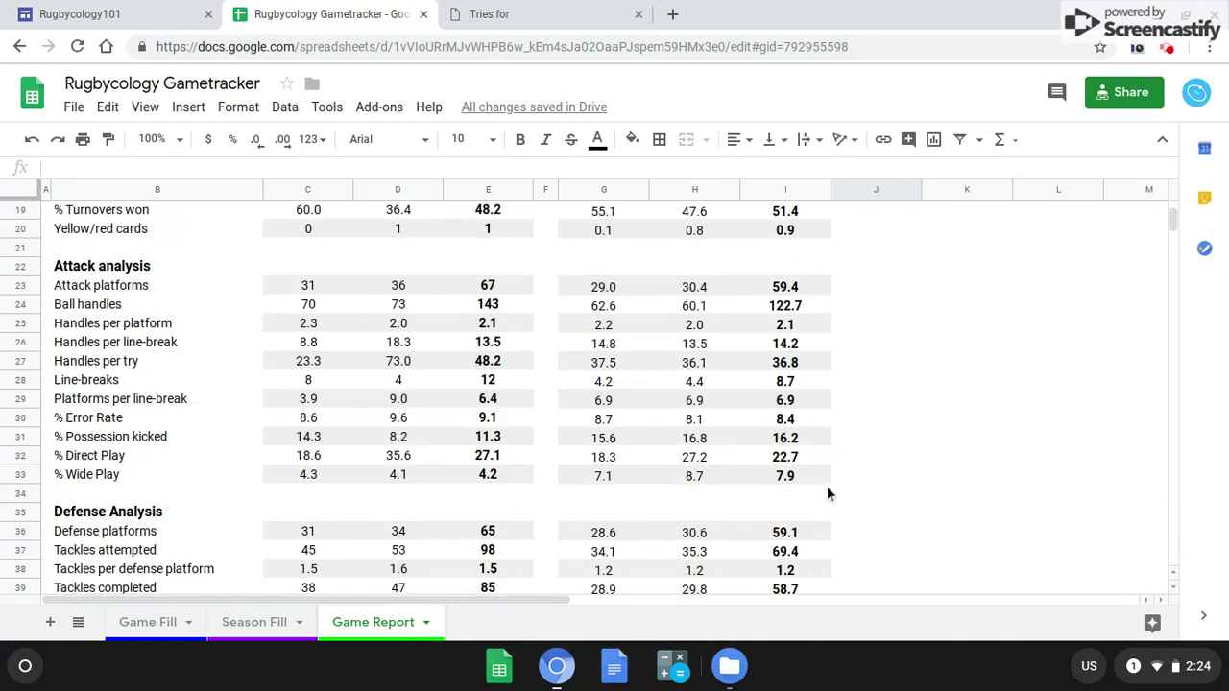
pyautogui.scroll(-4, 828, 493)
pyautogui.scroll(-3, 828, 496)
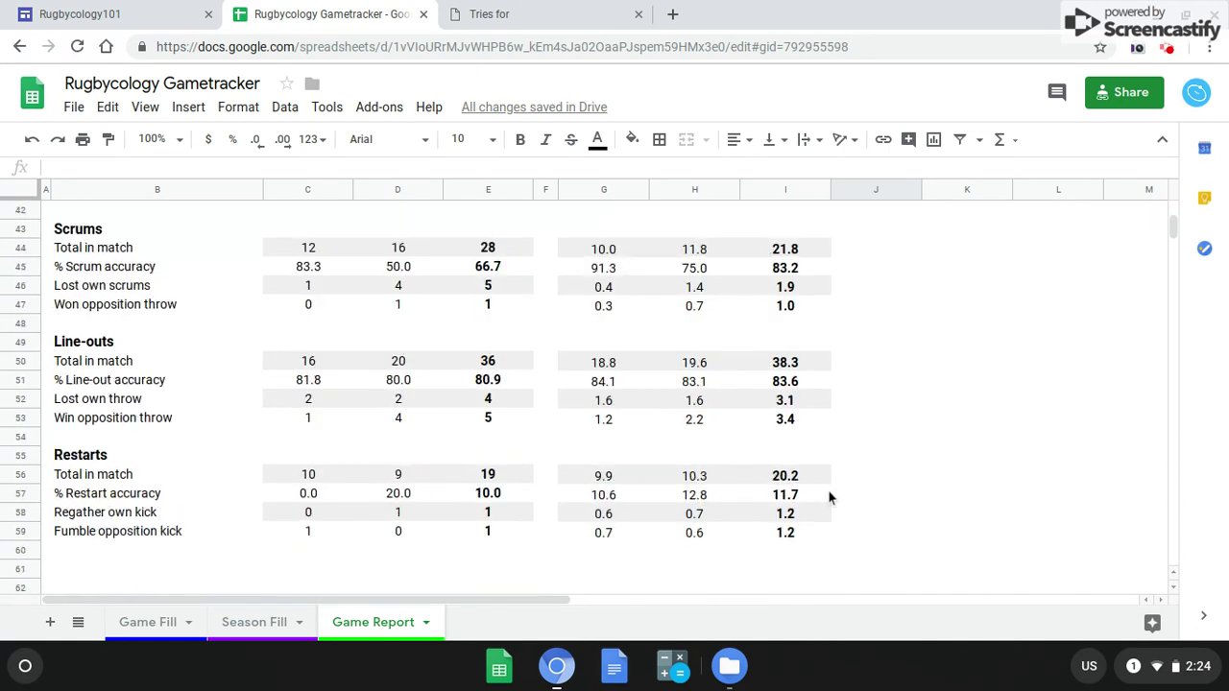
pyautogui.scroll(10, 830, 496)
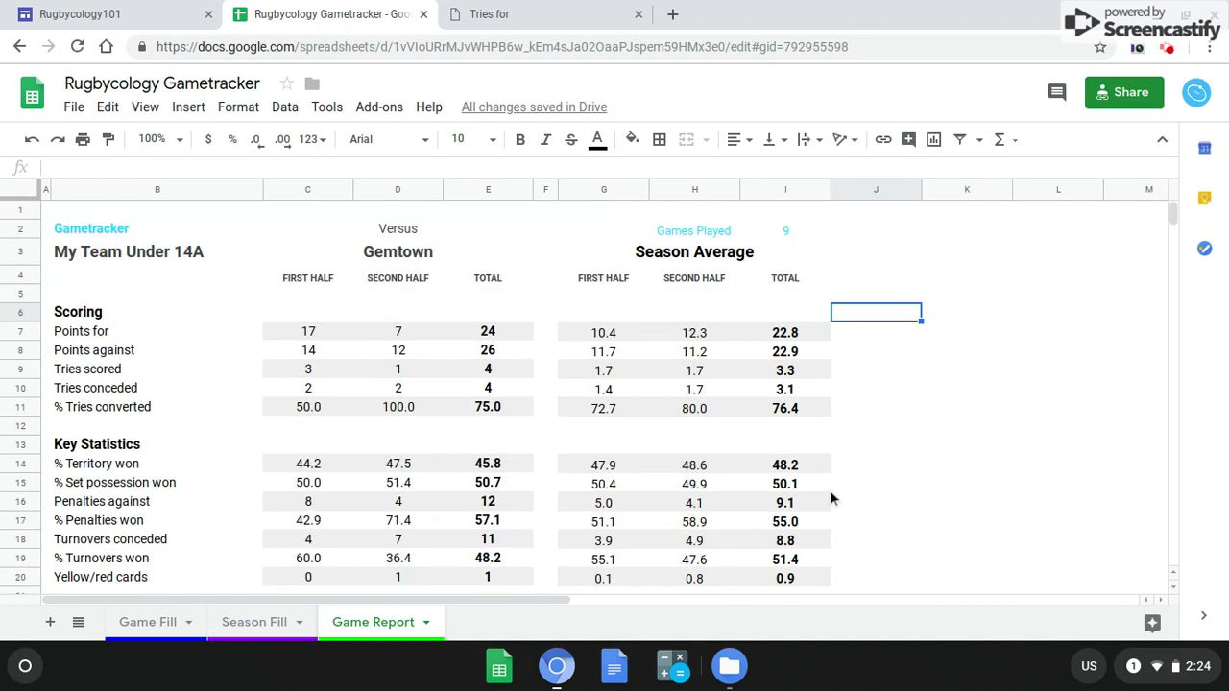
pyautogui.click(73, 108)
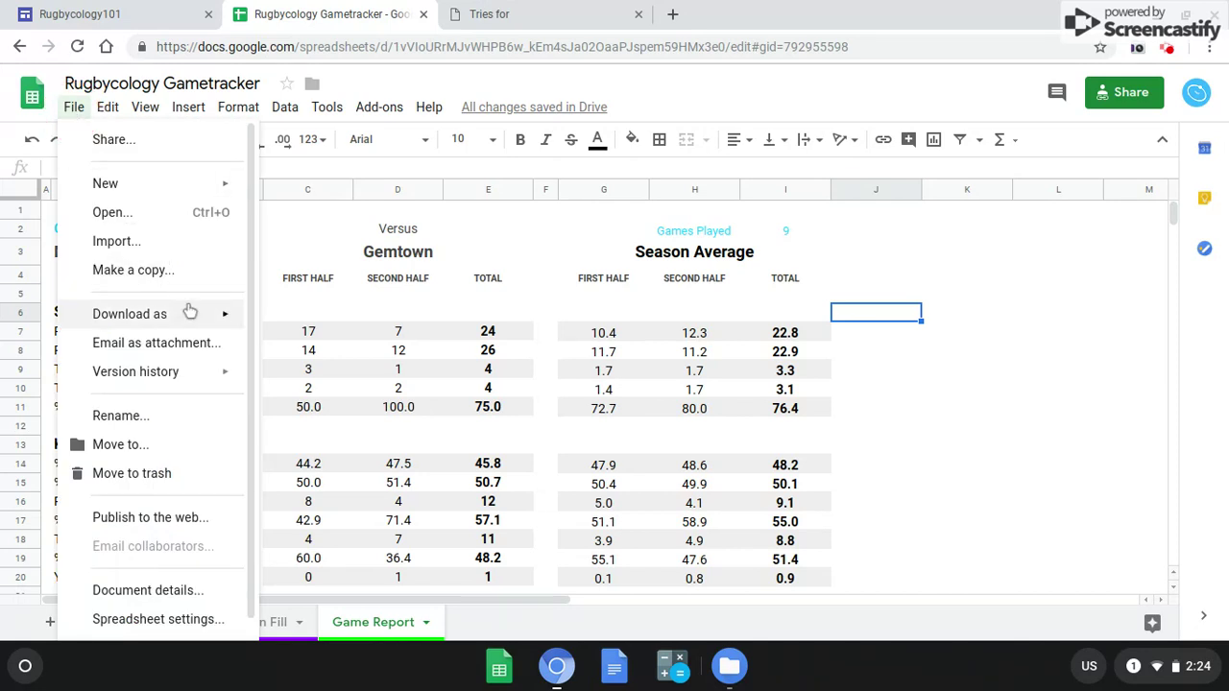
# Step: Export the Game Report as a one-page A4 PDF, Rugbycology Gametracker - Game Report.pdf
pyautogui.moveTo(189, 314)
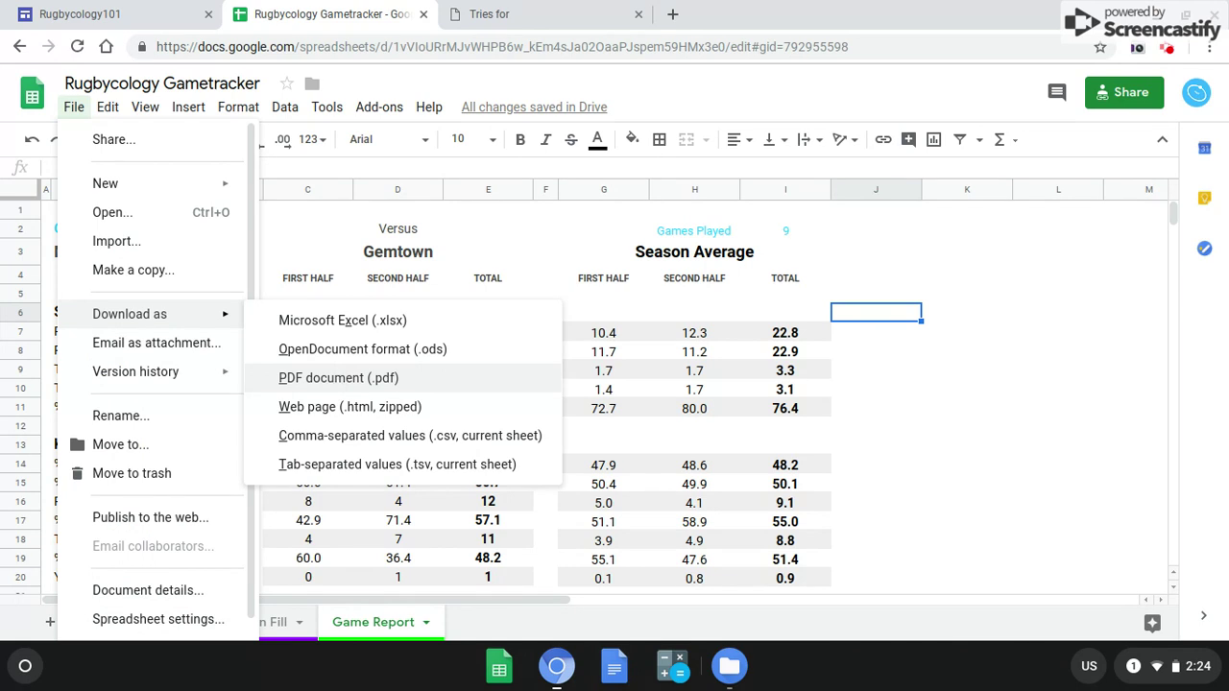
pyautogui.click(338, 384)
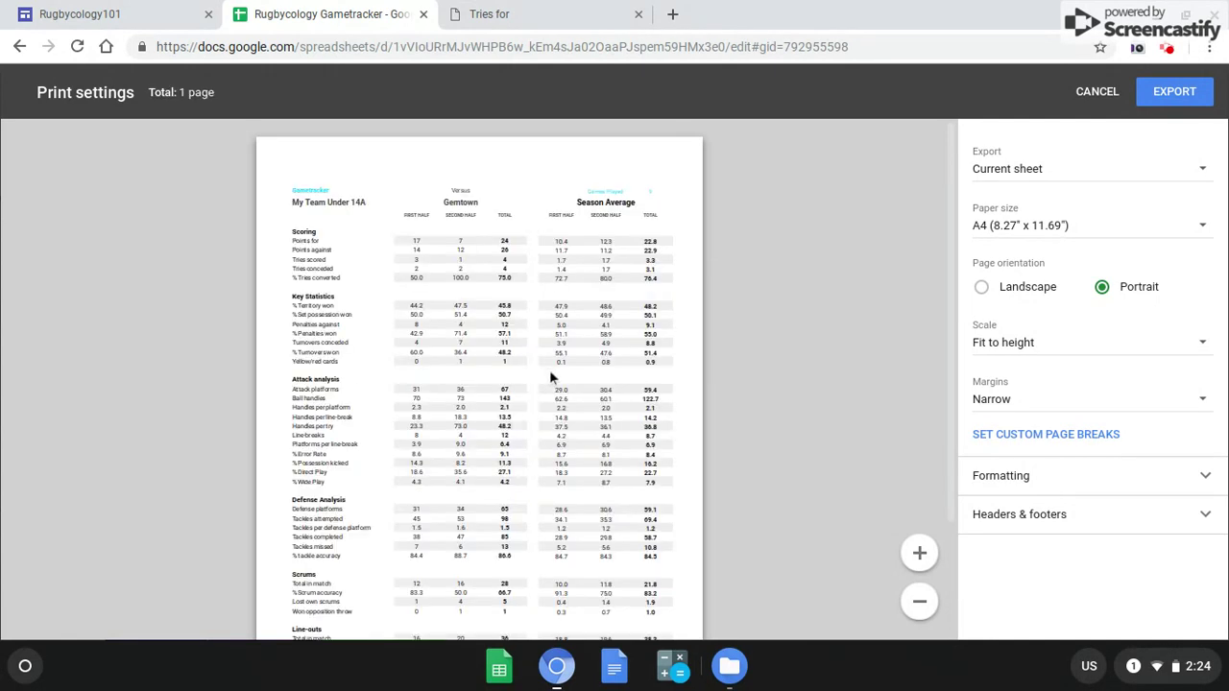
pyautogui.scroll(-3, 550, 377)
pyautogui.scroll(3, 551, 379)
pyautogui.scroll(-3, 385, 461)
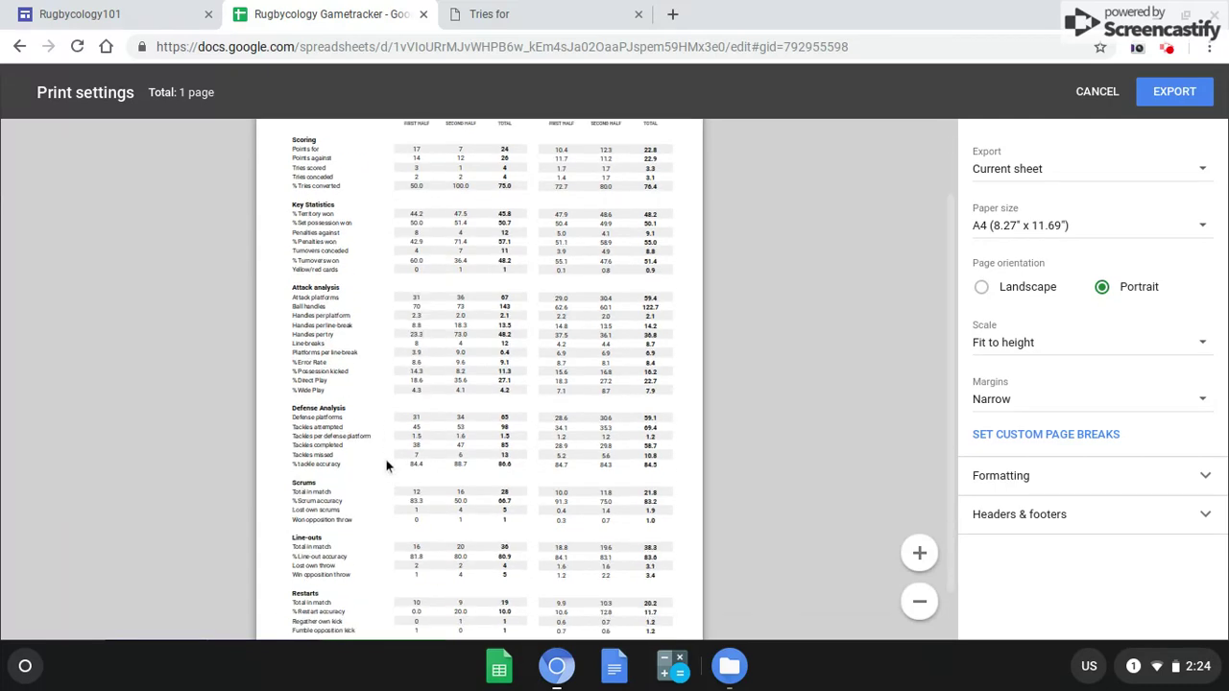
pyautogui.scroll(3, 455, 471)
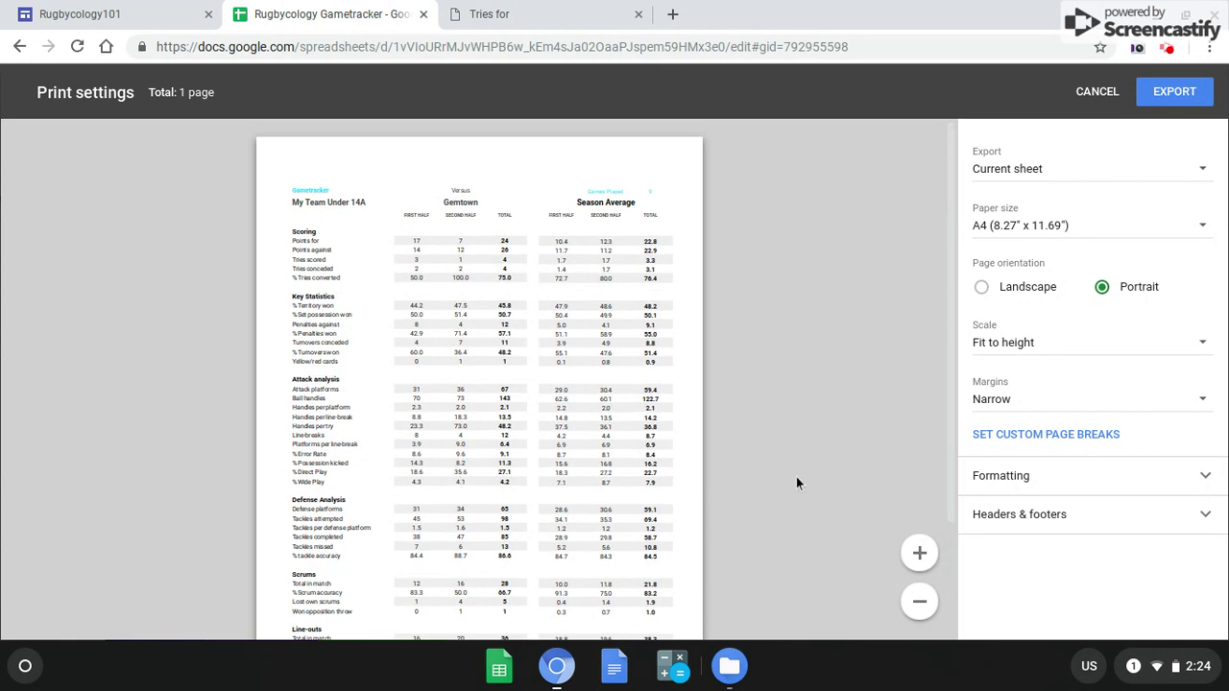
pyautogui.click(1174, 91)
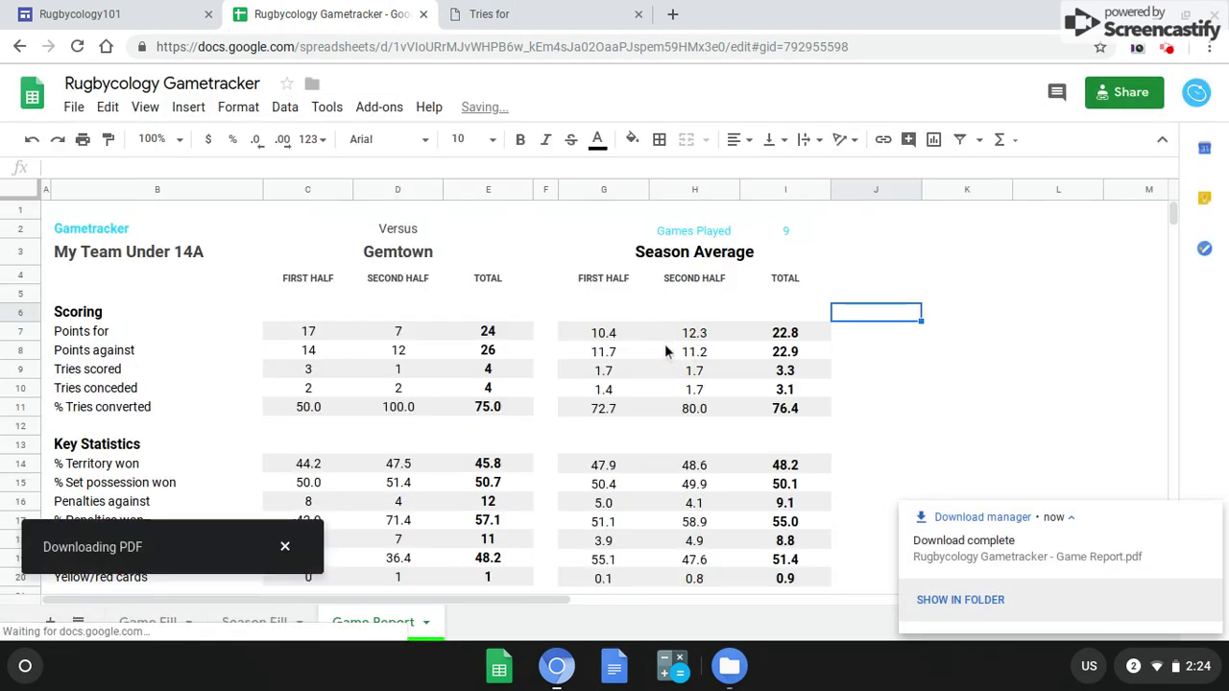
# Step: Open the downloaded Game Report PDF, review its pages, then switch to the Tries for tally sheet PDF
pyautogui.click(999, 611)
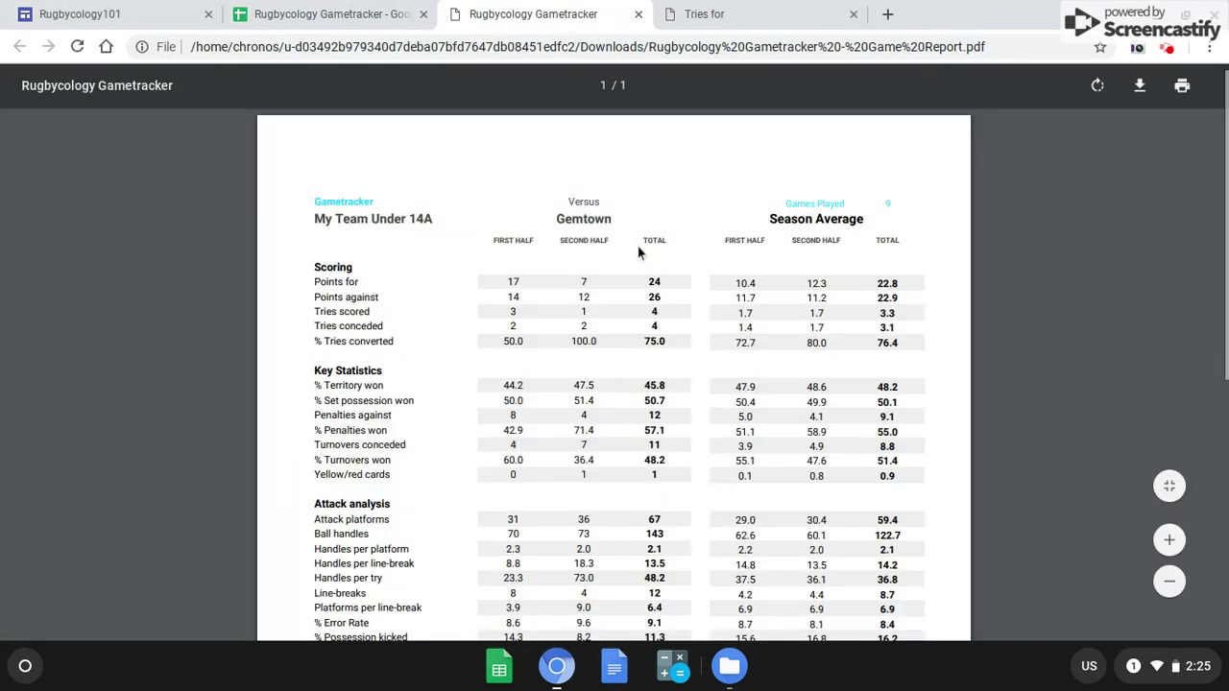
pyautogui.scroll(-1, 638, 247)
pyautogui.scroll(-2, 637, 247)
pyautogui.scroll(4, 637, 247)
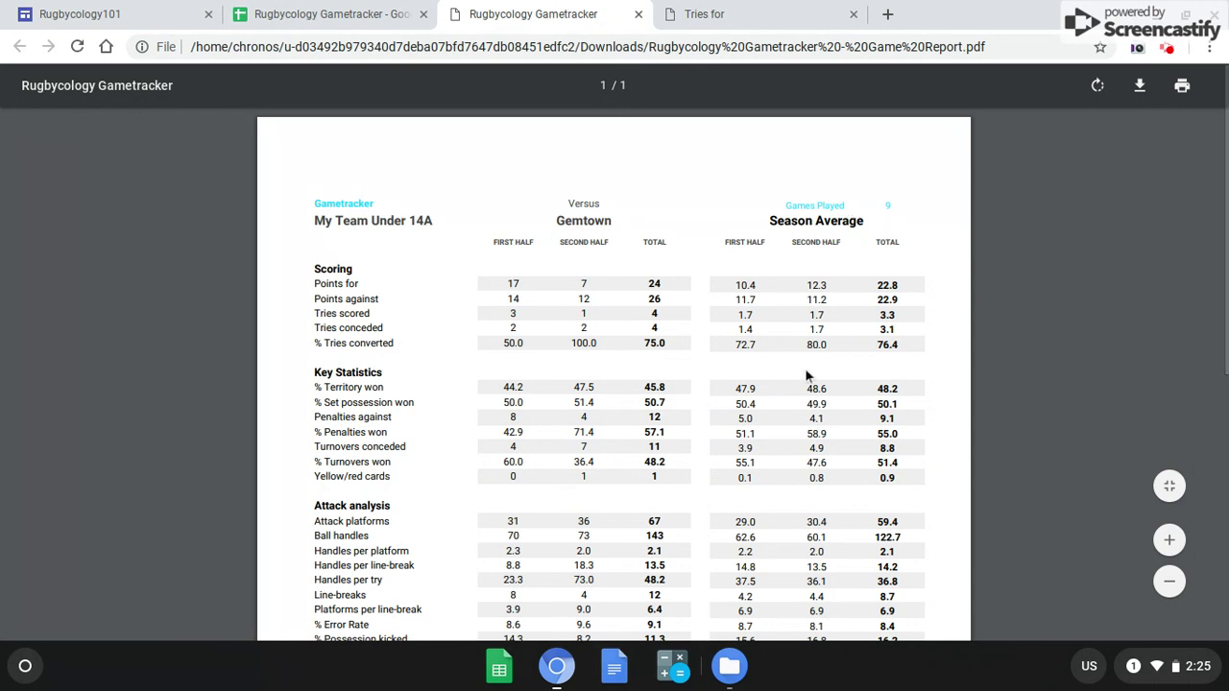
pyautogui.scroll(-5, 807, 379)
pyautogui.scroll(5, 809, 384)
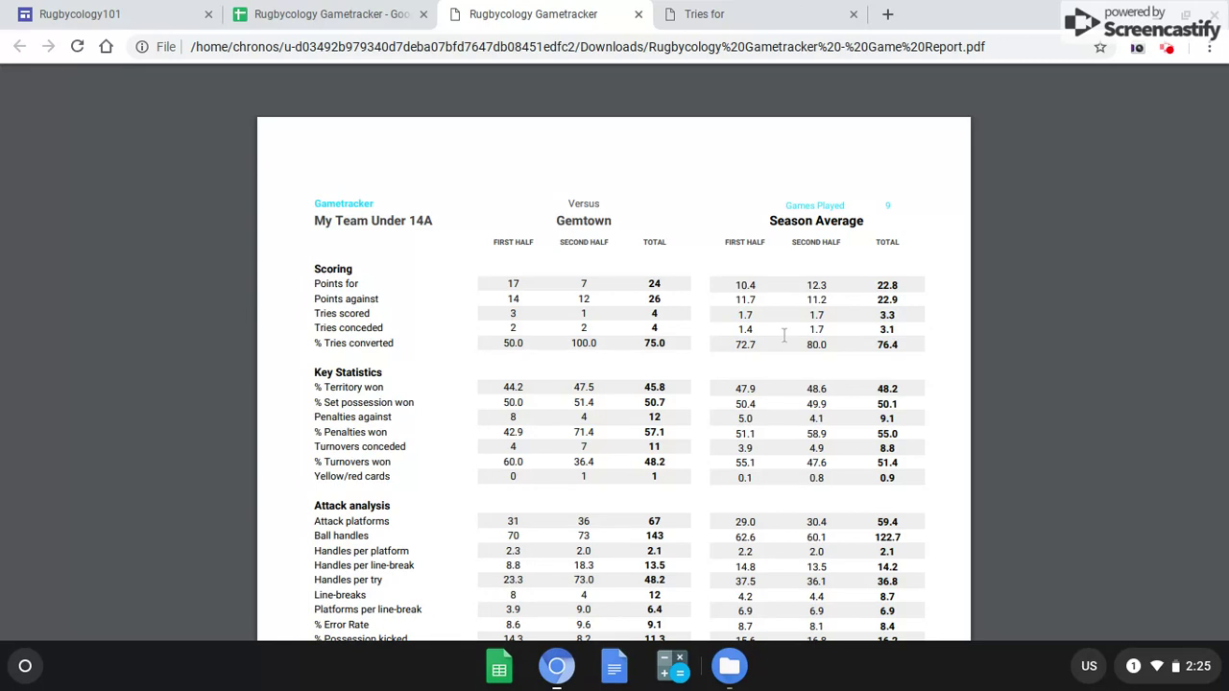
pyautogui.click(750, 19)
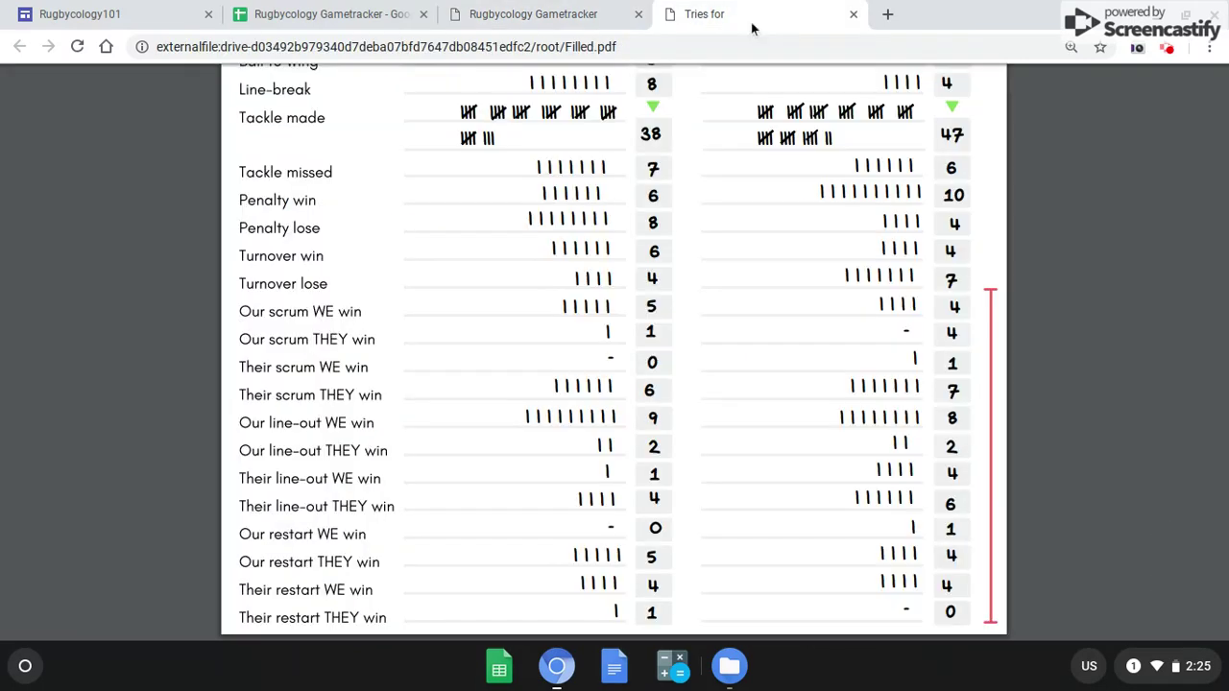
# Step: Return to the Gametracker, check the Season Fill sheet, then settle back on the Game Report sheet
pyautogui.click(348, 10)
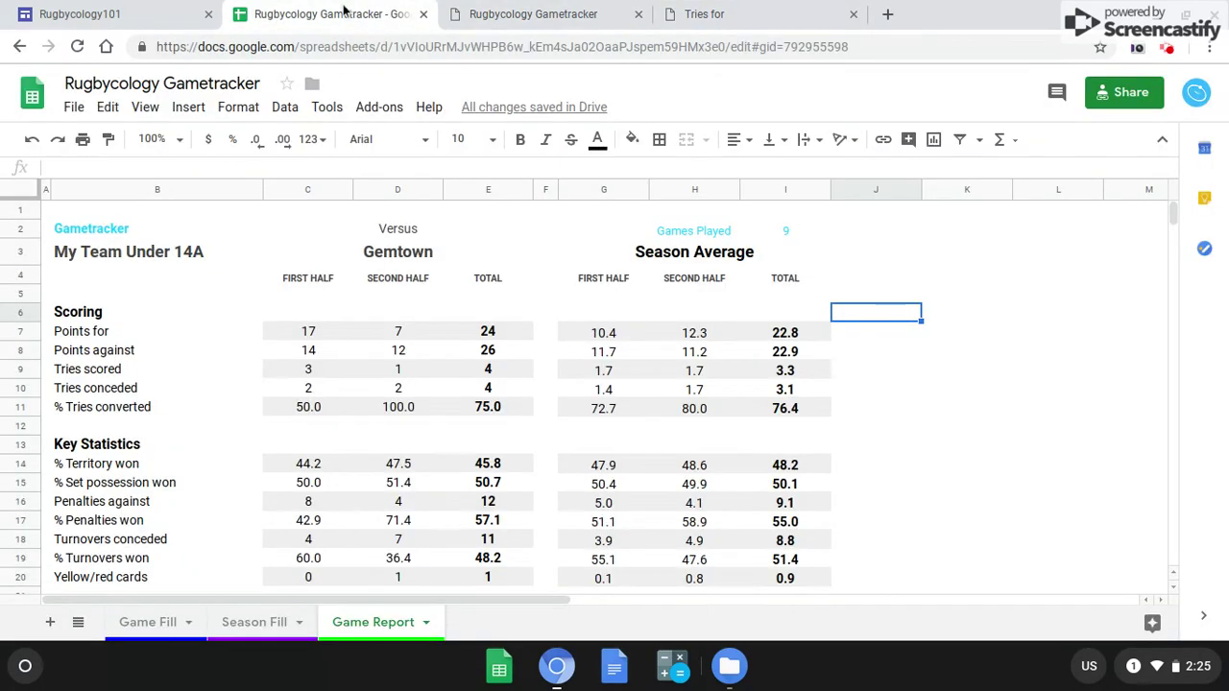
pyautogui.click(251, 624)
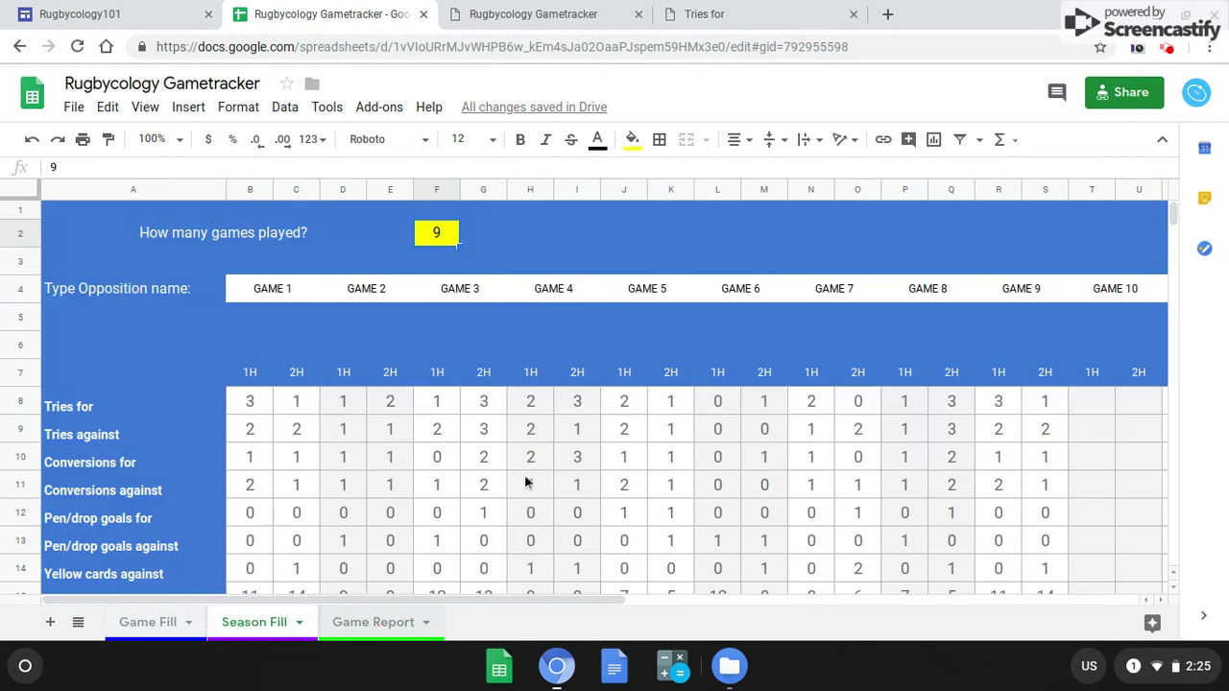
pyautogui.hotkey('ctrl', 'shift', 'pagedown')
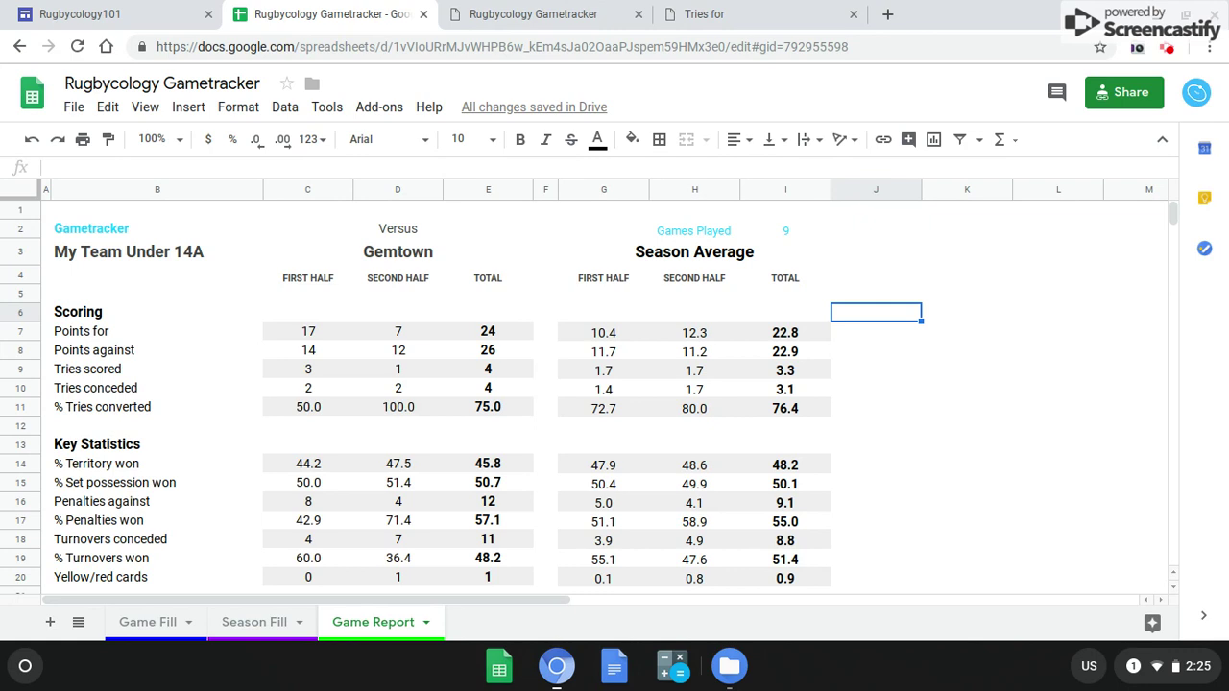
pyautogui.click(1068, 356)
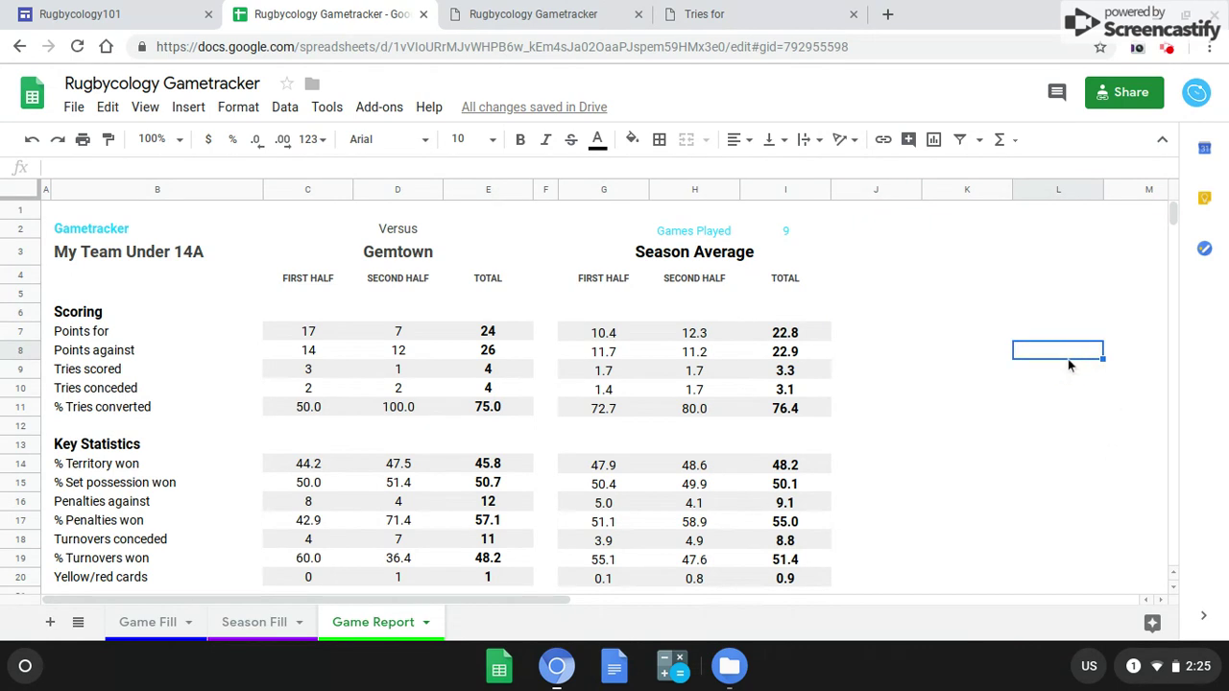